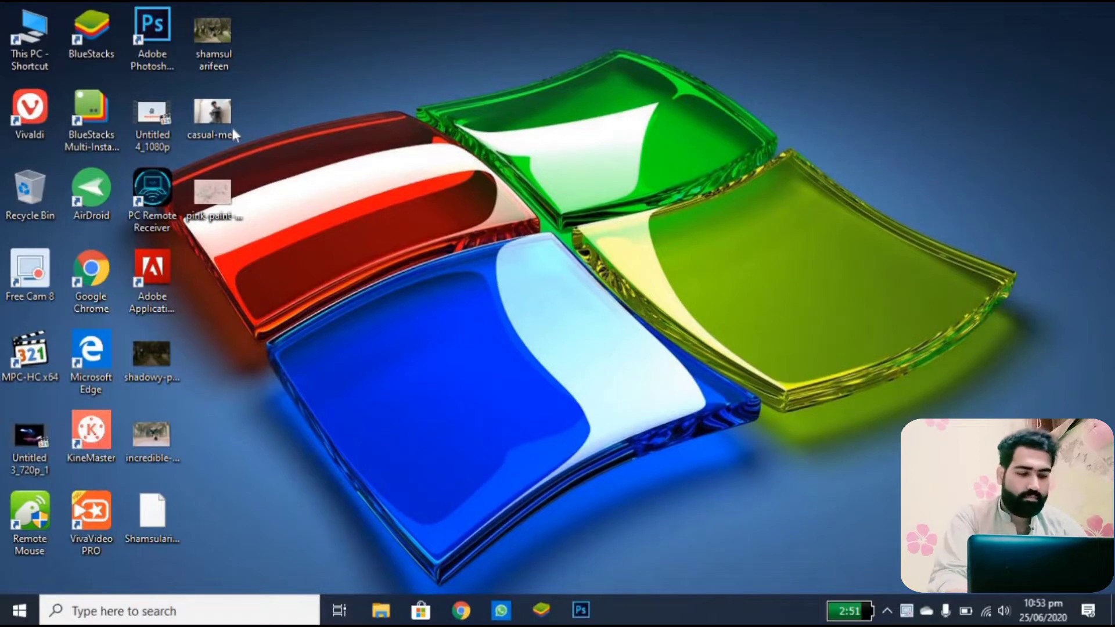
Open the desktop photo casual-mens-fashion.jpg in Photoshop
{"action": "left_click_drag", "start_coordinate": [216, 116], "coordinate": [480, 387]}
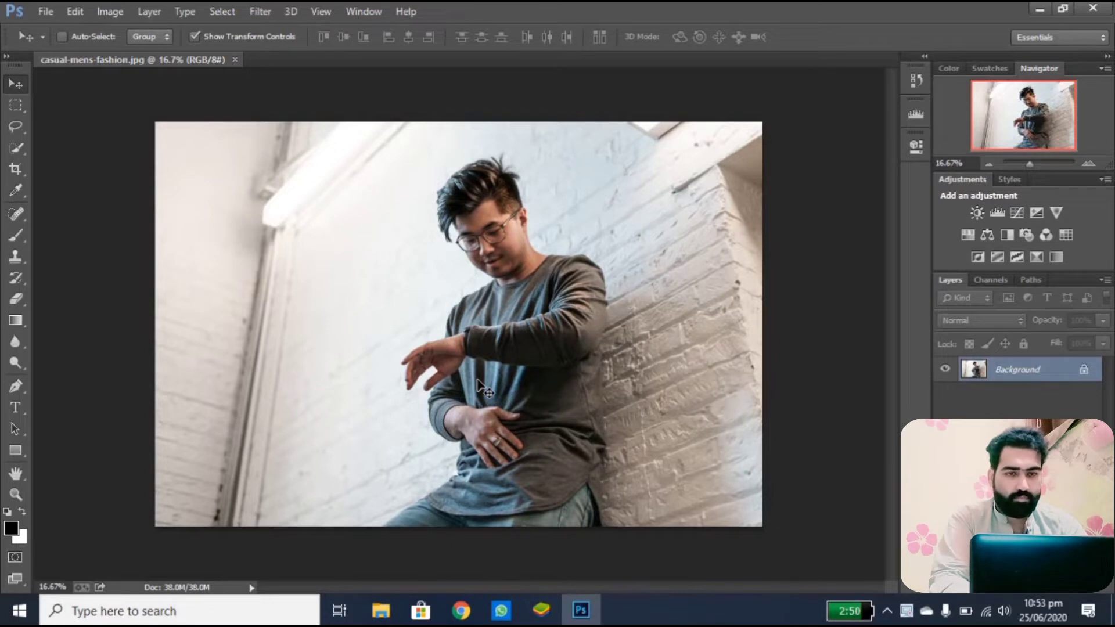
{"action": "key", "text": "ctrl+plus"}
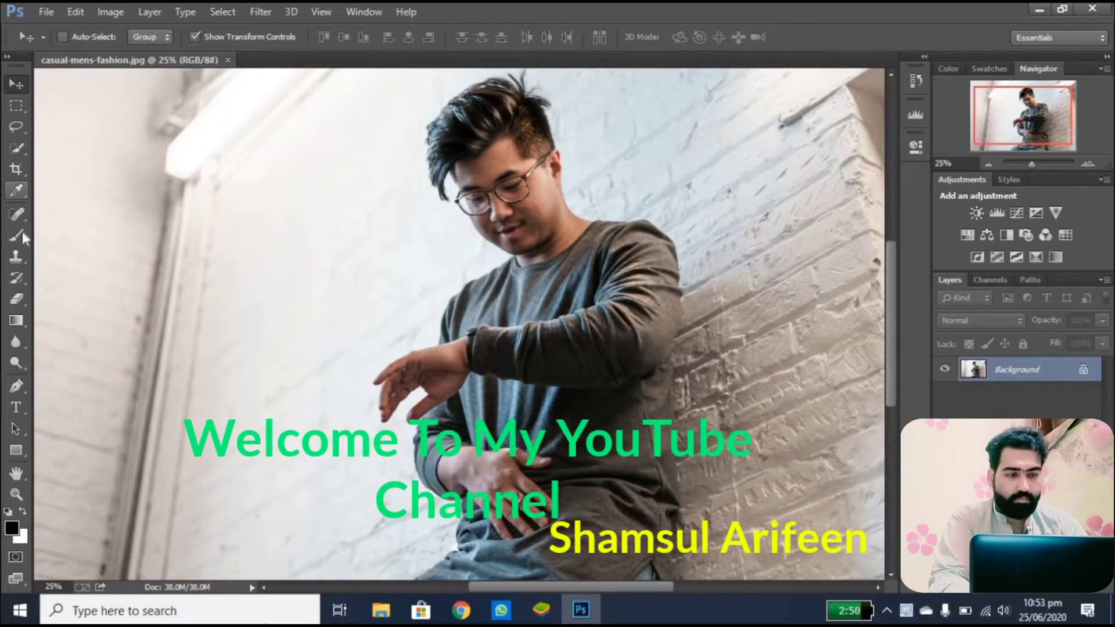
Start a Pen tool path at the man's cheek and trace his jawline down to the chin
{"action": "left_click", "coordinate": [17, 386]}
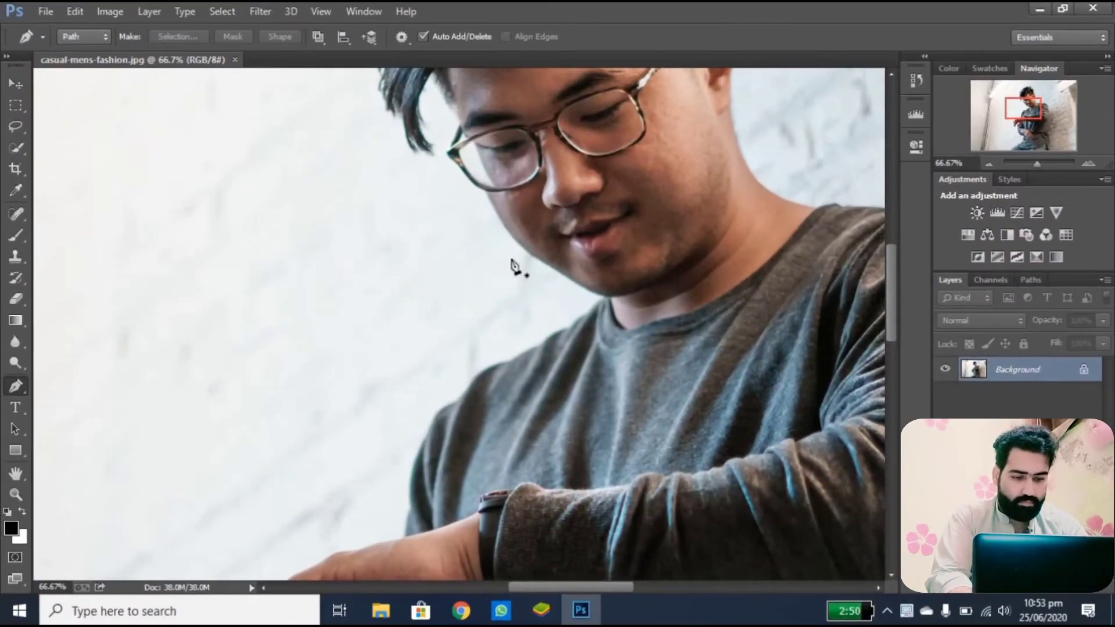
{"action": "key", "text": "ctrl+plus"}
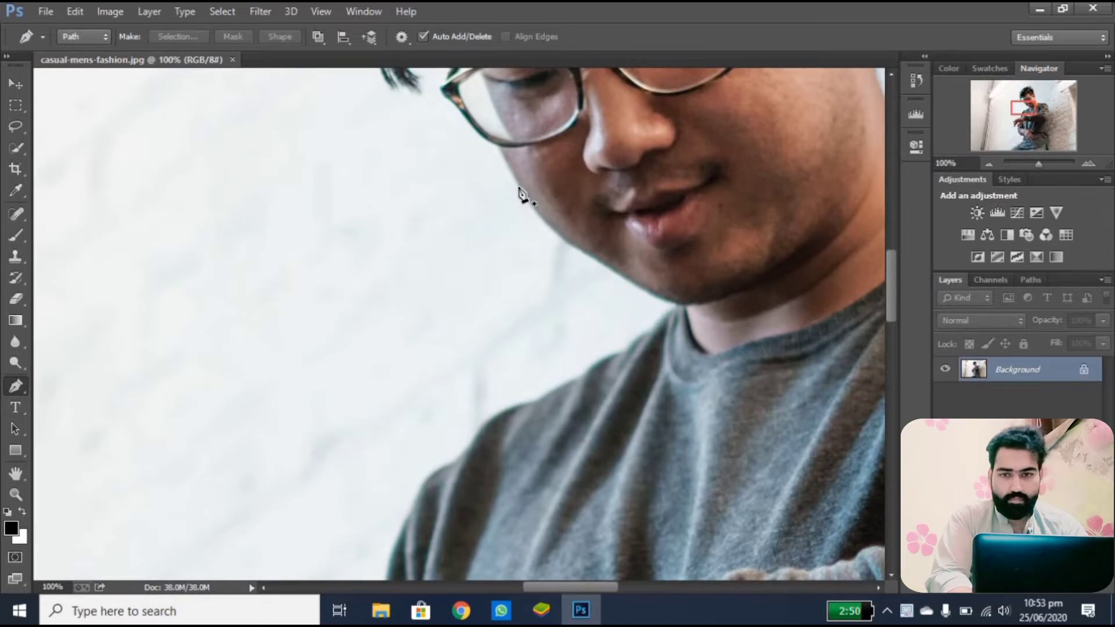
{"action": "left_click", "coordinate": [540, 217]}
{"action": "left_click", "coordinate": [568, 244]}
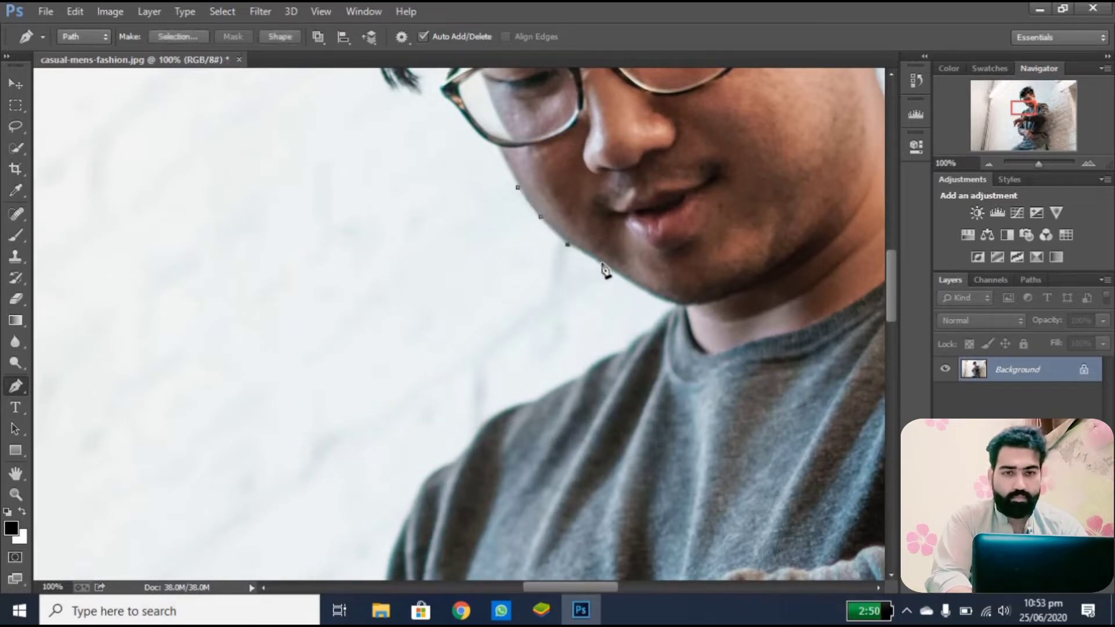
{"action": "left_click", "coordinate": [602, 263]}
{"action": "left_click", "coordinate": [630, 285]}
Extend the path from the chin past the collar and along the top edge of the shoulder
{"action": "left_click", "coordinate": [659, 320]}
{"action": "left_click", "coordinate": [648, 332]}
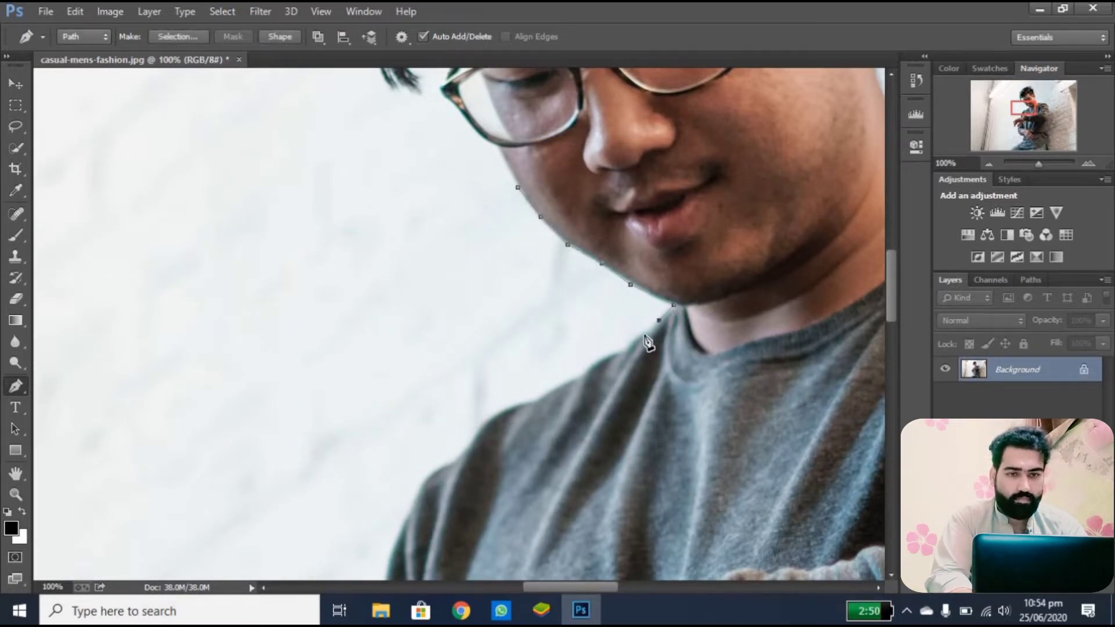
{"action": "left_click", "coordinate": [630, 349]}
{"action": "left_click", "coordinate": [606, 358]}
{"action": "left_click", "coordinate": [583, 376]}
{"action": "left_click", "coordinate": [552, 393]}
{"action": "left_click", "coordinate": [533, 401]}
{"action": "left_click", "coordinate": [509, 409]}
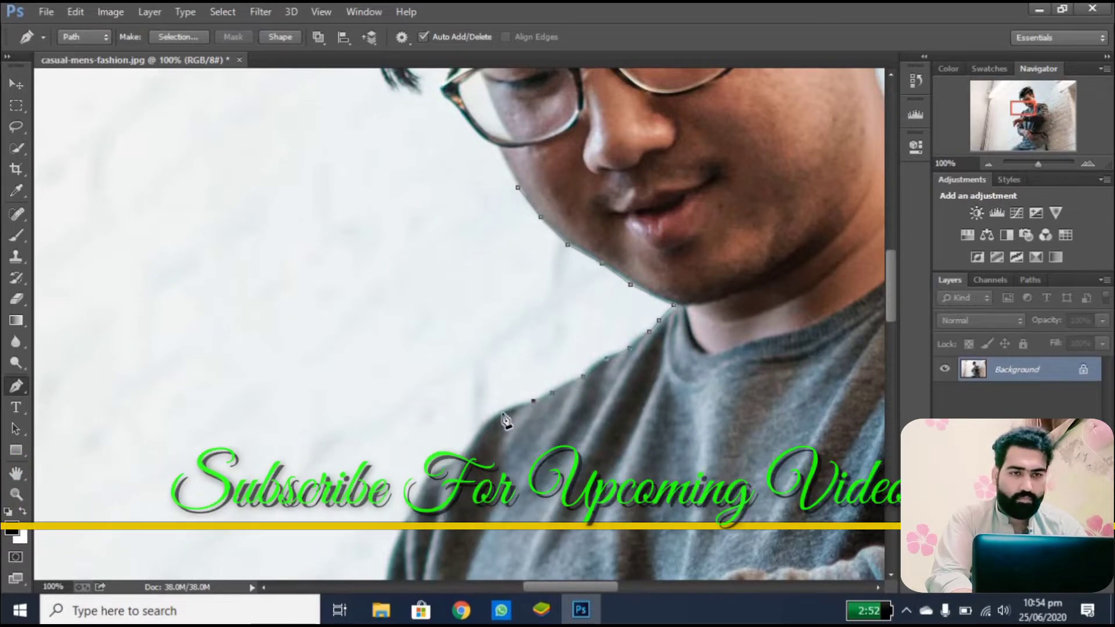
Continue the path around the outer curve of the shoulder to the start of the upper arm
{"action": "left_click", "coordinate": [494, 417]}
{"action": "left_click", "coordinate": [470, 436]}
{"action": "left_click", "coordinate": [462, 449]}
{"action": "left_click", "coordinate": [445, 468]}
{"action": "left_click", "coordinate": [425, 485]}
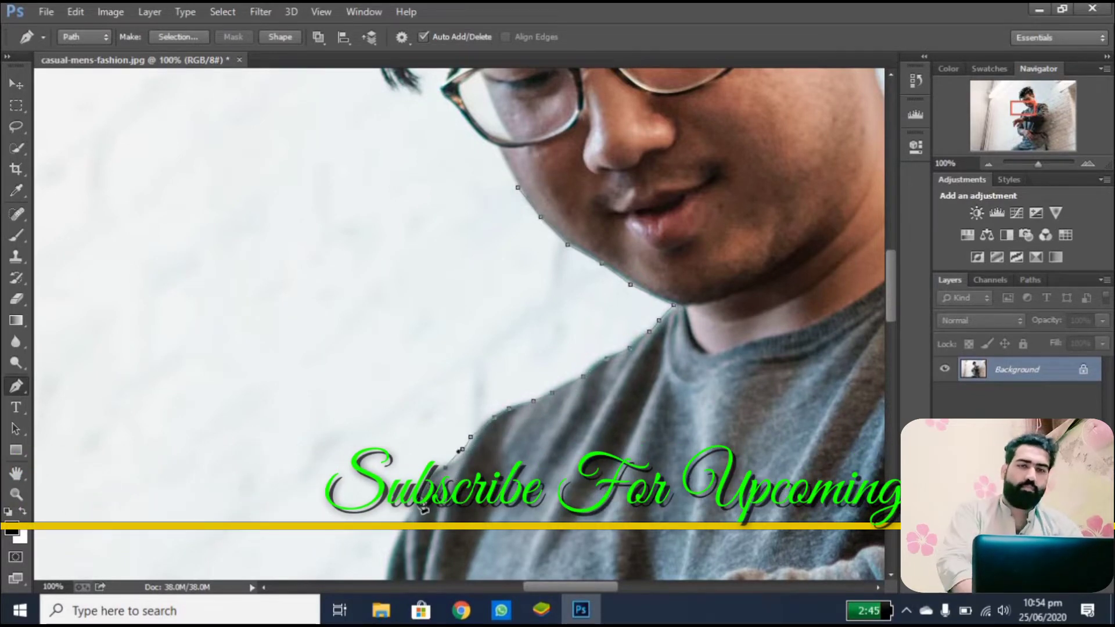
{"action": "left_click", "coordinate": [417, 501]}
Trace the outer edge of the upper sleeve down to where it meets the raised wrist
{"action": "scroll", "coordinate": [414, 515], "scroll_direction": "down", "scroll_amount": 5}
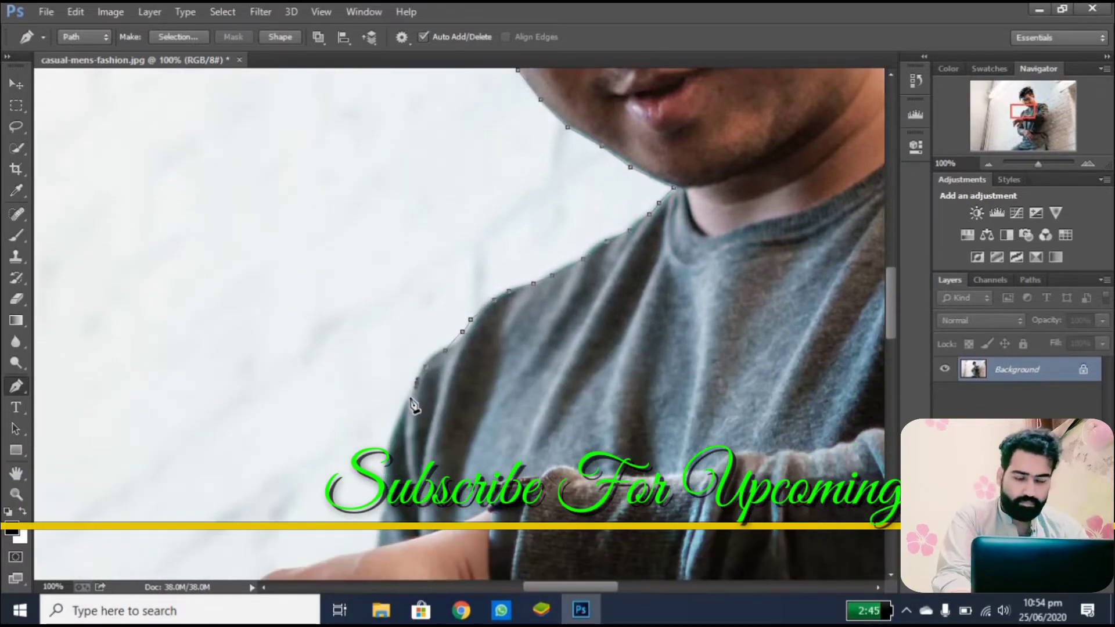
{"action": "left_click", "coordinate": [409, 398]}
{"action": "left_click", "coordinate": [403, 410]}
{"action": "left_click", "coordinate": [394, 430]}
{"action": "left_click", "coordinate": [389, 442]}
{"action": "left_click", "coordinate": [388, 456]}
{"action": "left_click", "coordinate": [382, 477]}
{"action": "left_click", "coordinate": [384, 490]}
{"action": "left_click", "coordinate": [382, 522]}
{"action": "left_click", "coordinate": [381, 538]}
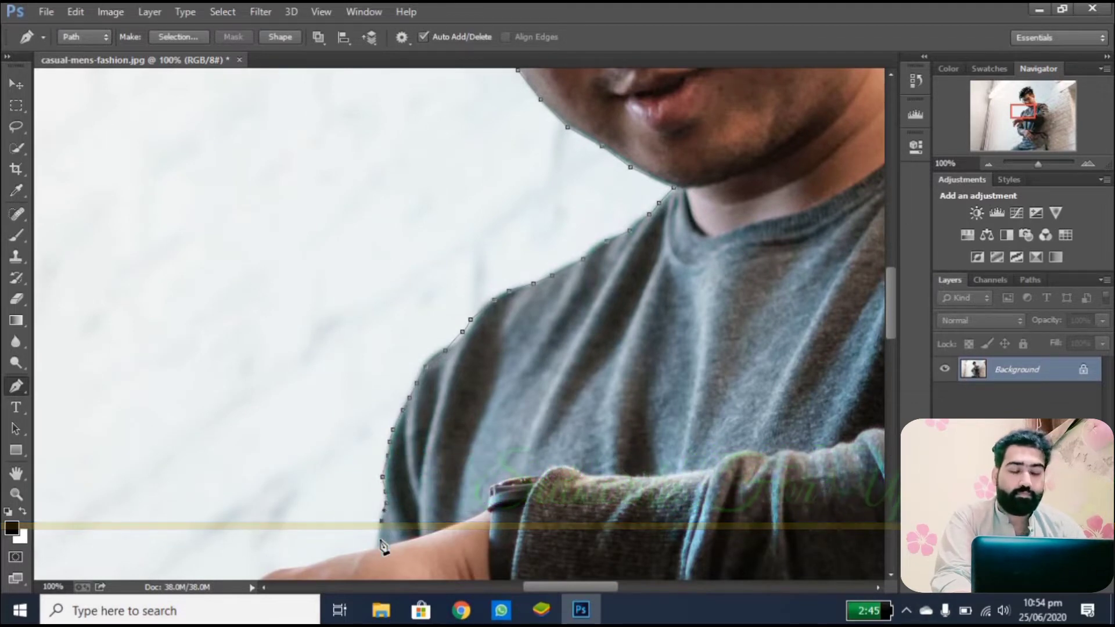
Undo the misplaced anchor point on the wrist and place it closer to the sleeve along the skin edge
{"action": "scroll", "coordinate": [378, 549], "scroll_direction": "down", "scroll_amount": 8}
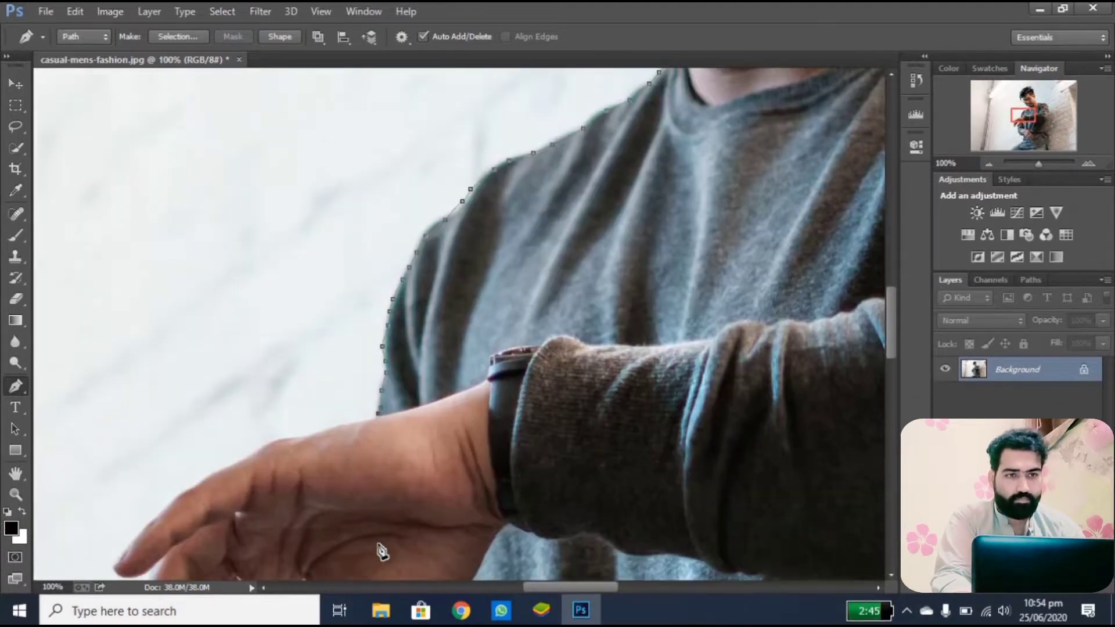
{"action": "left_click", "coordinate": [361, 382]}
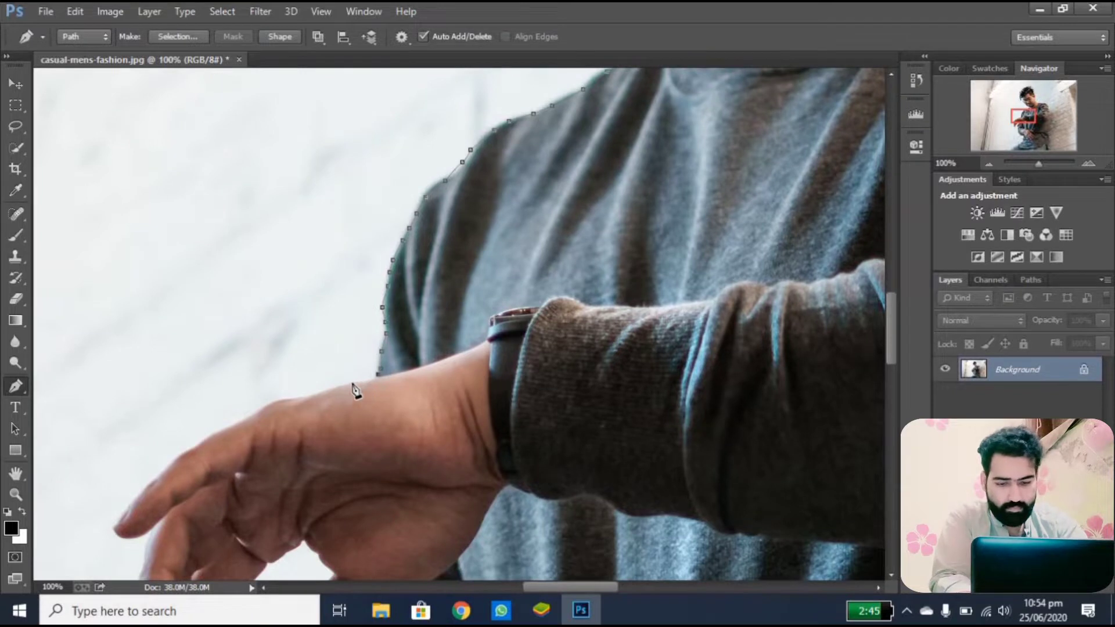
{"action": "key", "text": "ctrl+plus"}
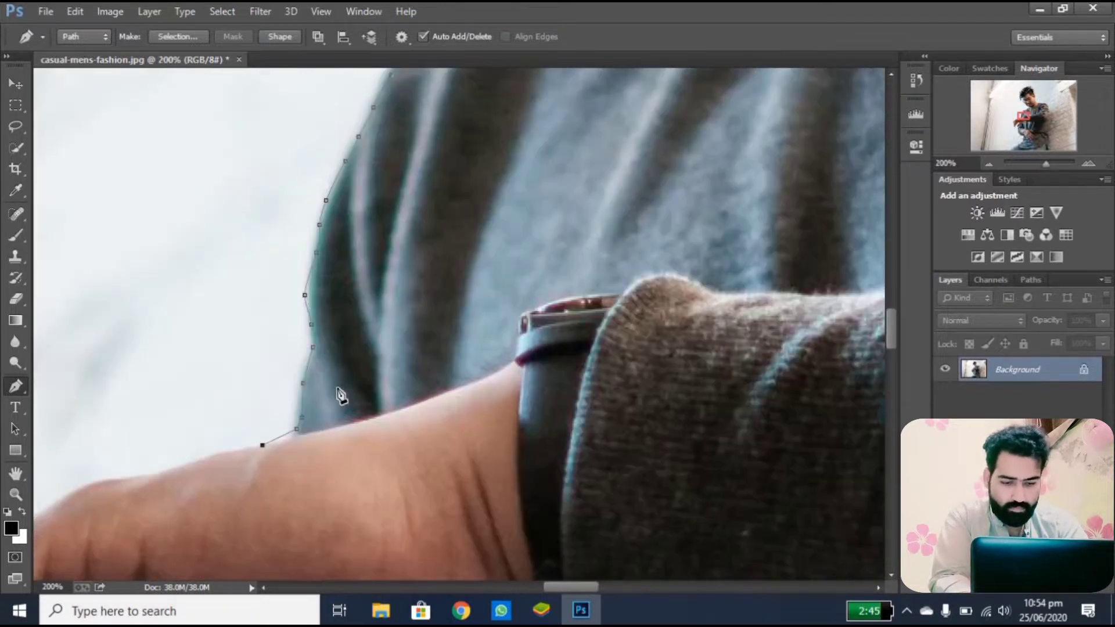
{"action": "key", "text": "ctrl+z"}
{"action": "left_click", "coordinate": [290, 437]}
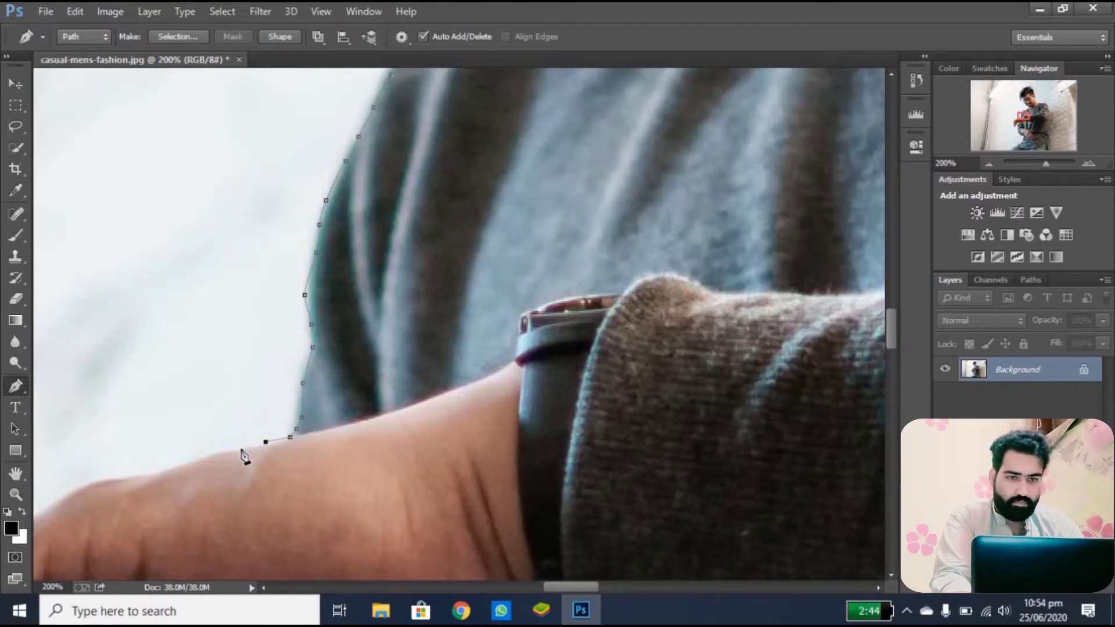
Trace the path along the upper edge of the raised hand from the wrist to the knuckle
{"action": "left_click", "coordinate": [241, 450]}
{"action": "left_click", "coordinate": [227, 450]}
{"action": "left_click", "coordinate": [214, 451]}
{"action": "left_click", "coordinate": [192, 458]}
{"action": "left_click", "coordinate": [178, 461]}
{"action": "left_click", "coordinate": [170, 460]}
{"action": "left_click", "coordinate": [161, 465]}
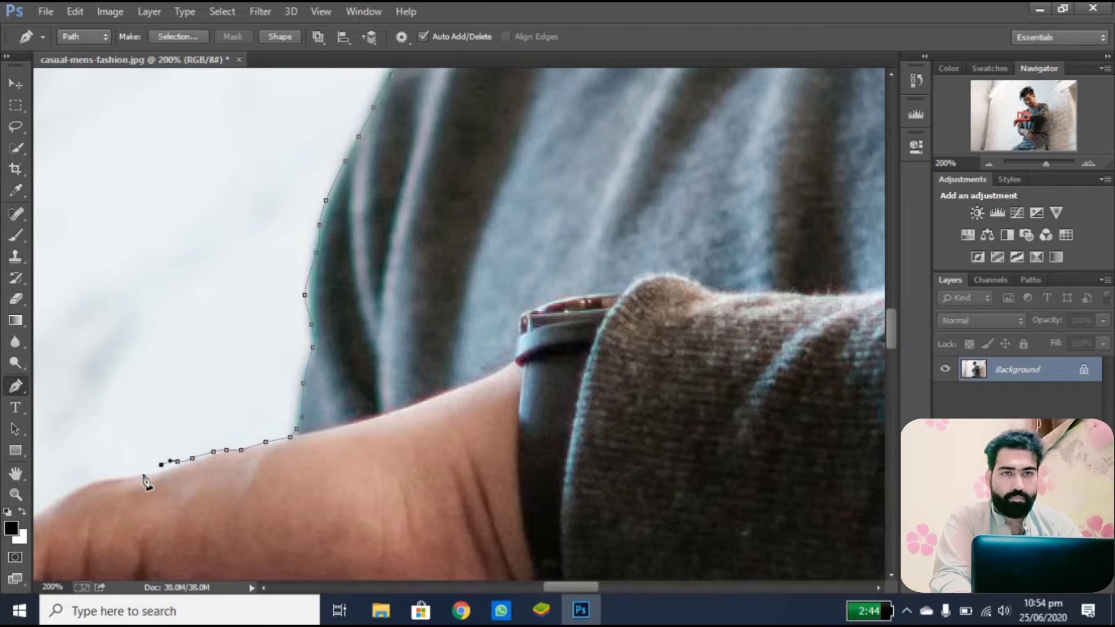
{"action": "left_click", "coordinate": [144, 475]}
{"action": "left_click", "coordinate": [130, 476]}
{"action": "left_click", "coordinate": [116, 480]}
{"action": "left_click", "coordinate": [108, 480]}
{"action": "left_click", "coordinate": [103, 483]}
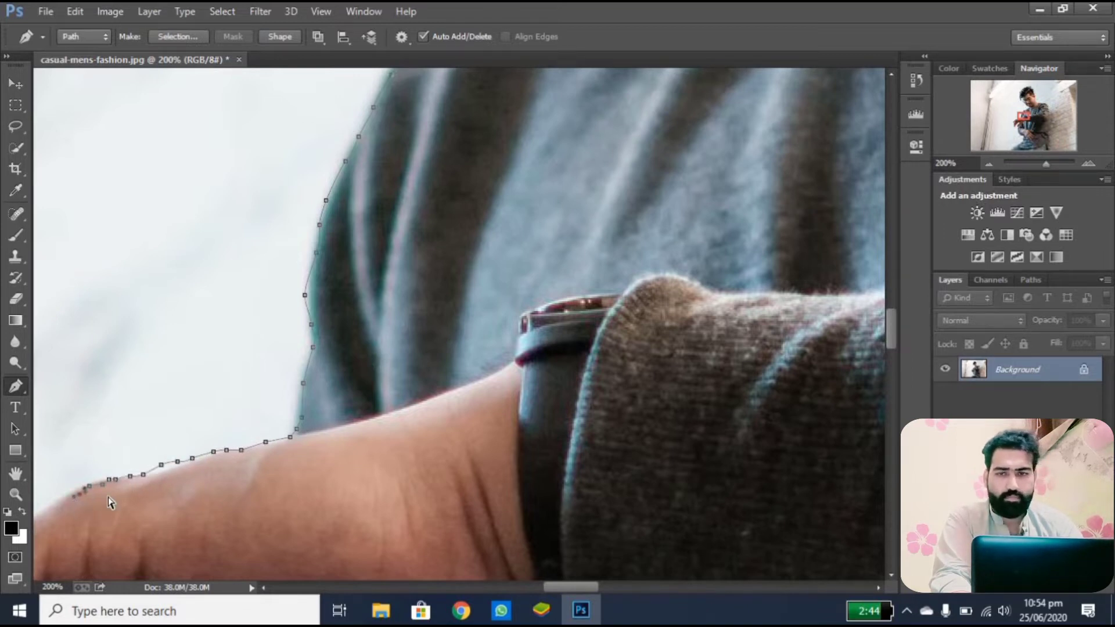
Continue the path from the knuckle along the topmost finger to its fingertip
{"action": "key", "text": "ctrl+minus"}
{"action": "left_click", "coordinate": [258, 417]}
{"action": "left_click", "coordinate": [242, 429]}
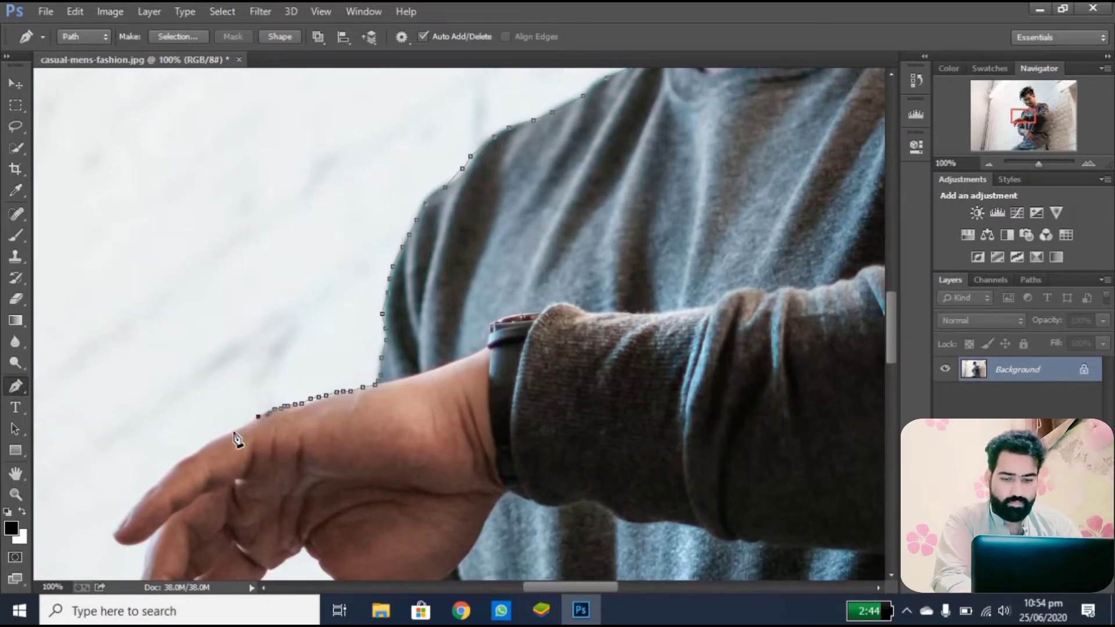
{"action": "left_click", "coordinate": [219, 436]}
{"action": "left_click", "coordinate": [210, 443]}
{"action": "left_click", "coordinate": [201, 450]}
{"action": "left_click", "coordinate": [174, 469]}
{"action": "left_click", "coordinate": [165, 475]}
{"action": "left_click", "coordinate": [161, 482]}
{"action": "left_click", "coordinate": [137, 501]}
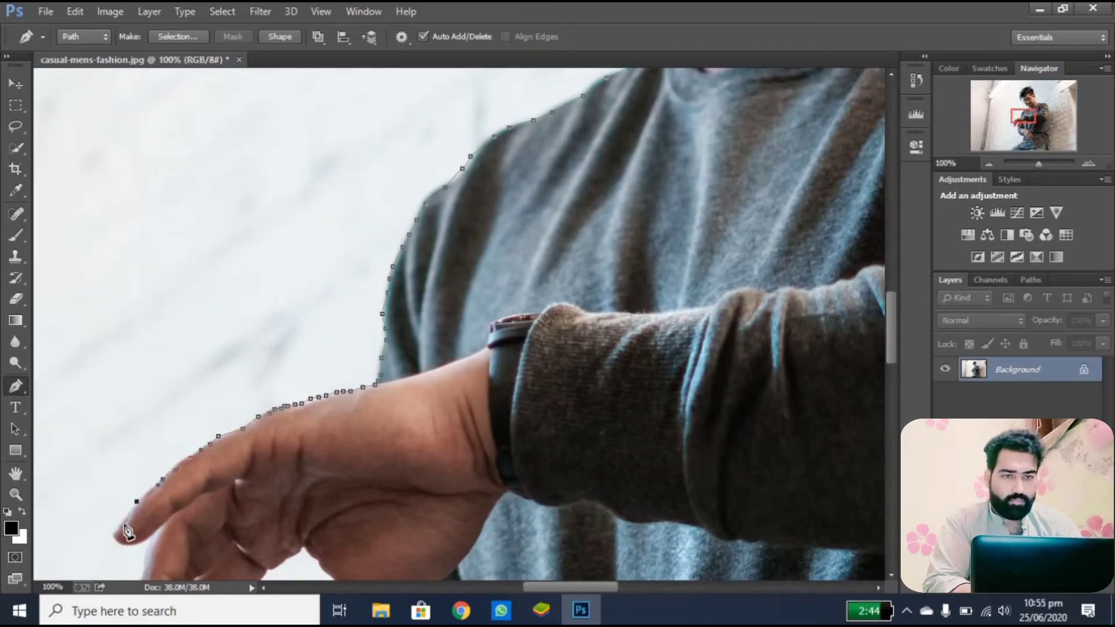
{"action": "left_click", "coordinate": [118, 529]}
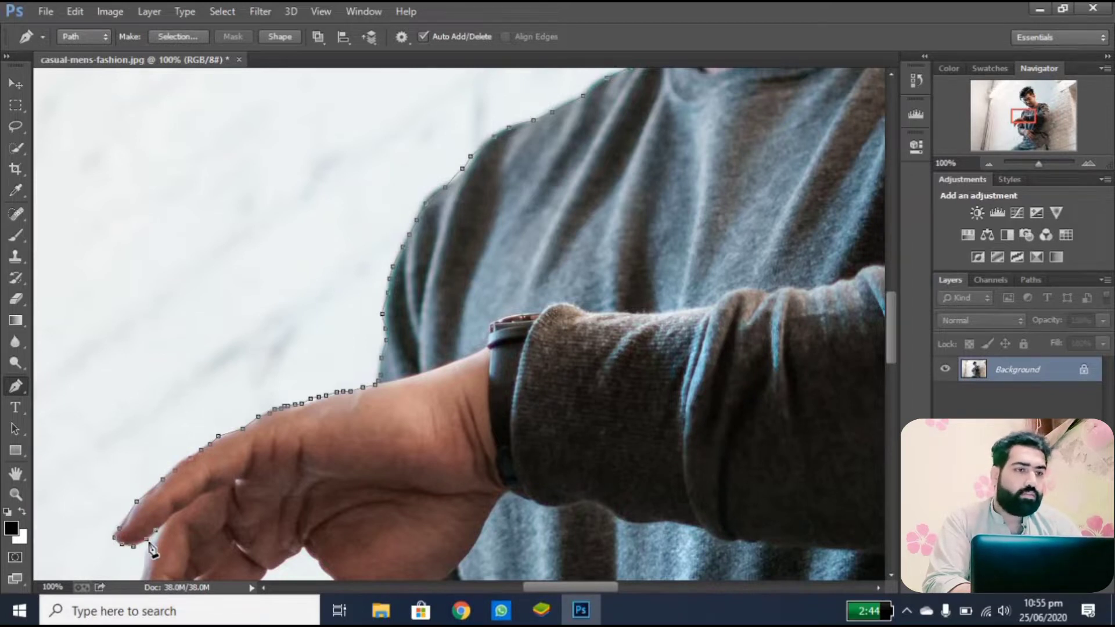
Trace the outer edge of the second finger down to its tip
{"action": "scroll", "coordinate": [150, 549], "scroll_direction": "down", "scroll_amount": 3}
{"action": "left_click", "coordinate": [147, 450]}
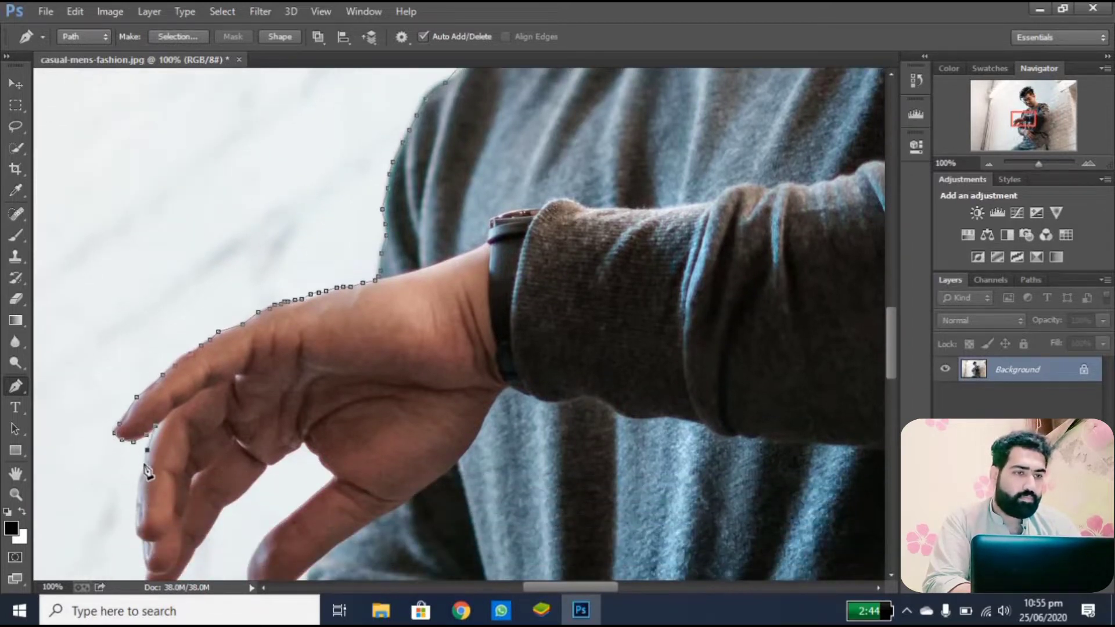
{"action": "left_click", "coordinate": [145, 470]}
{"action": "left_click", "coordinate": [136, 513]}
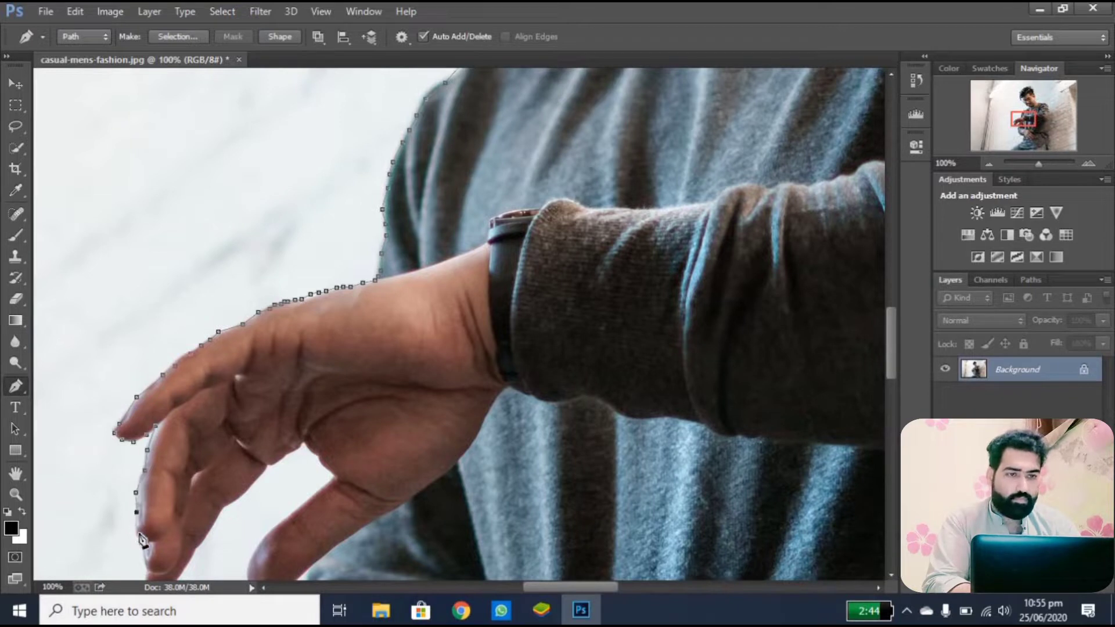
{"action": "left_click", "coordinate": [144, 543]}
Trace around the lowest fingertip and back along that finger's inner edge toward the palm
{"action": "scroll", "coordinate": [146, 551], "scroll_direction": "down", "scroll_amount": 4}
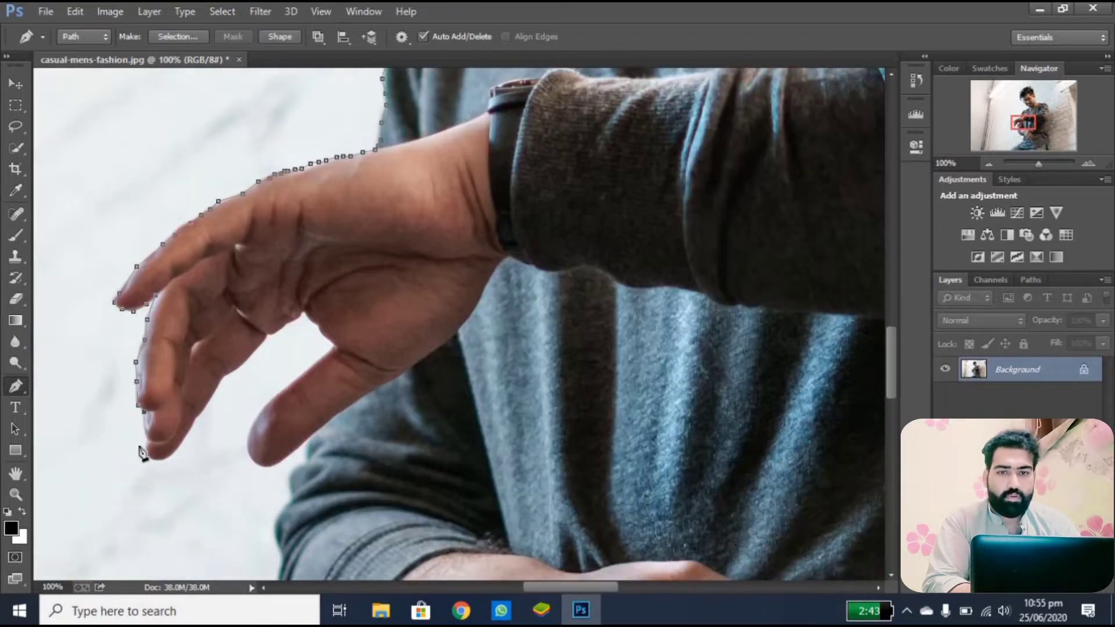
{"action": "left_click", "coordinate": [170, 456]}
{"action": "left_click", "coordinate": [185, 436]}
{"action": "left_click", "coordinate": [196, 417]}
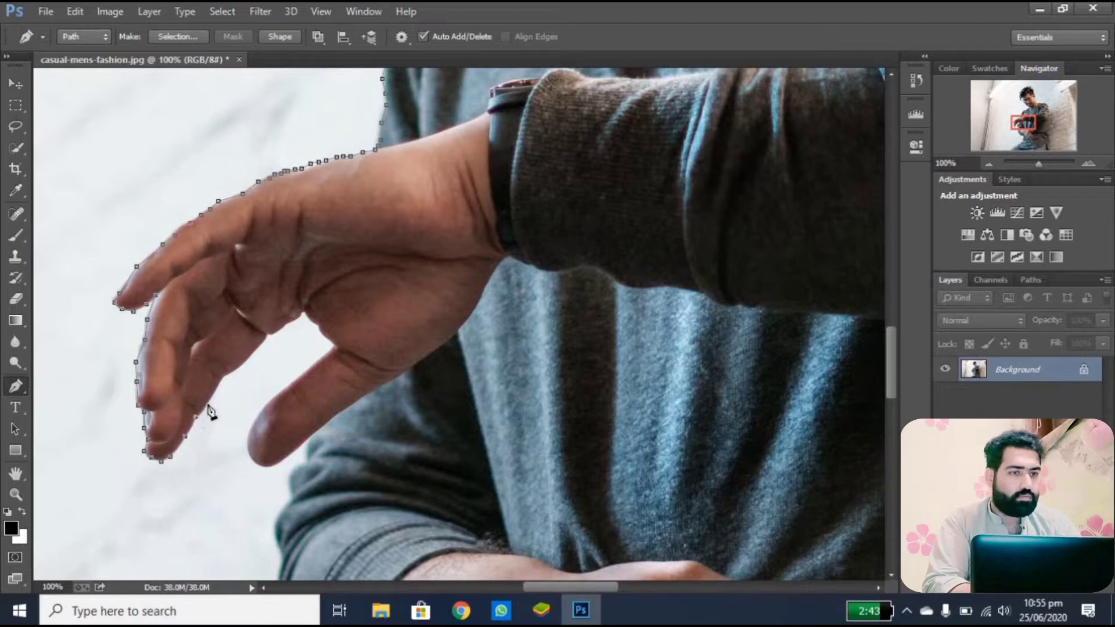
{"action": "left_click", "coordinate": [221, 377]}
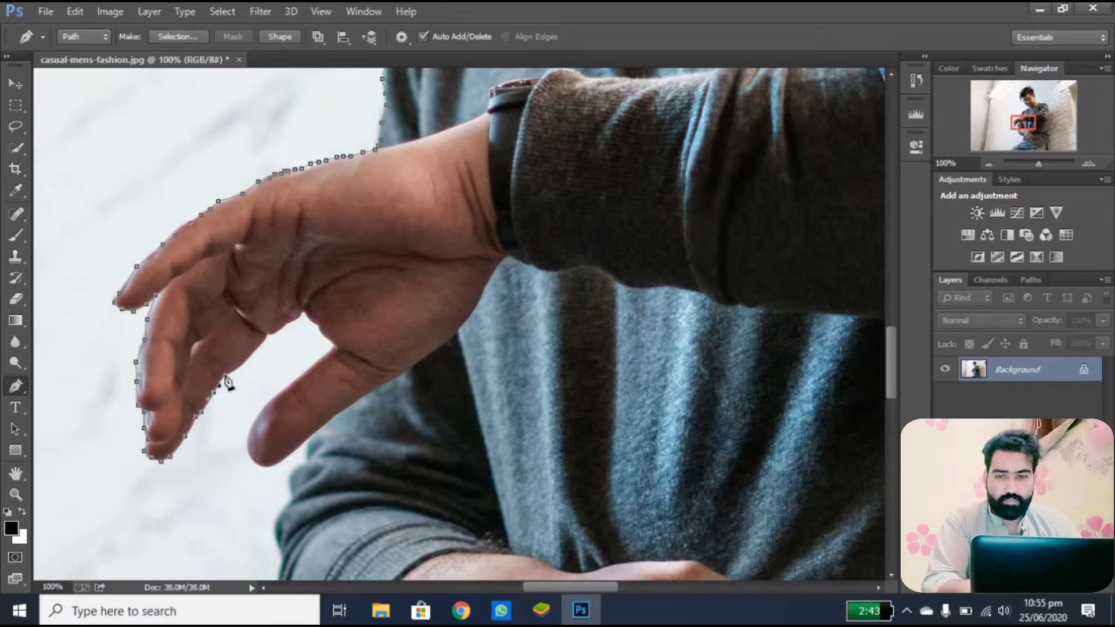
{"action": "left_click", "coordinate": [232, 372]}
{"action": "left_click", "coordinate": [243, 364]}
{"action": "left_click", "coordinate": [254, 352]}
{"action": "left_click", "coordinate": [261, 343]}
{"action": "left_click", "coordinate": [266, 336]}
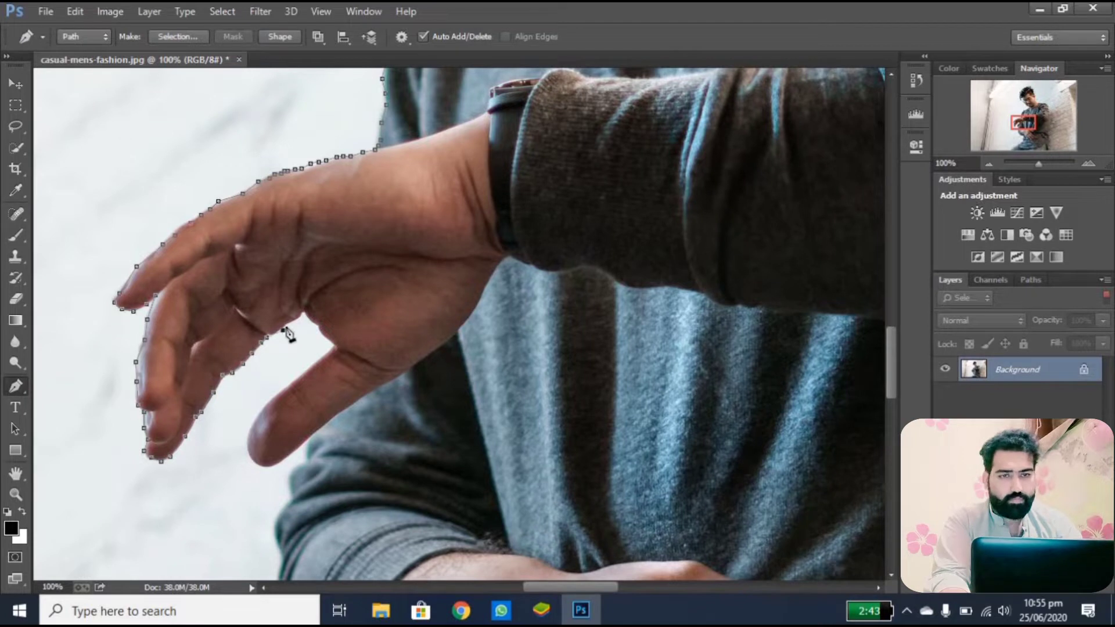
Trace the path around the inner curve of the palm between the fingers and the thumb
{"action": "left_click", "coordinate": [285, 323]}
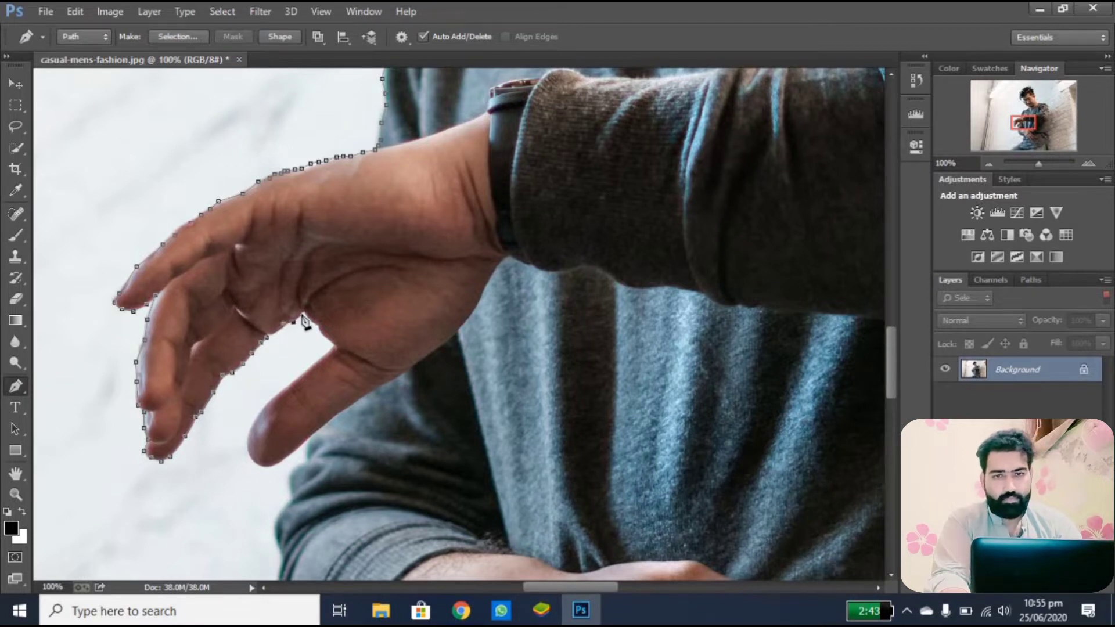
{"action": "left_click", "coordinate": [302, 315]}
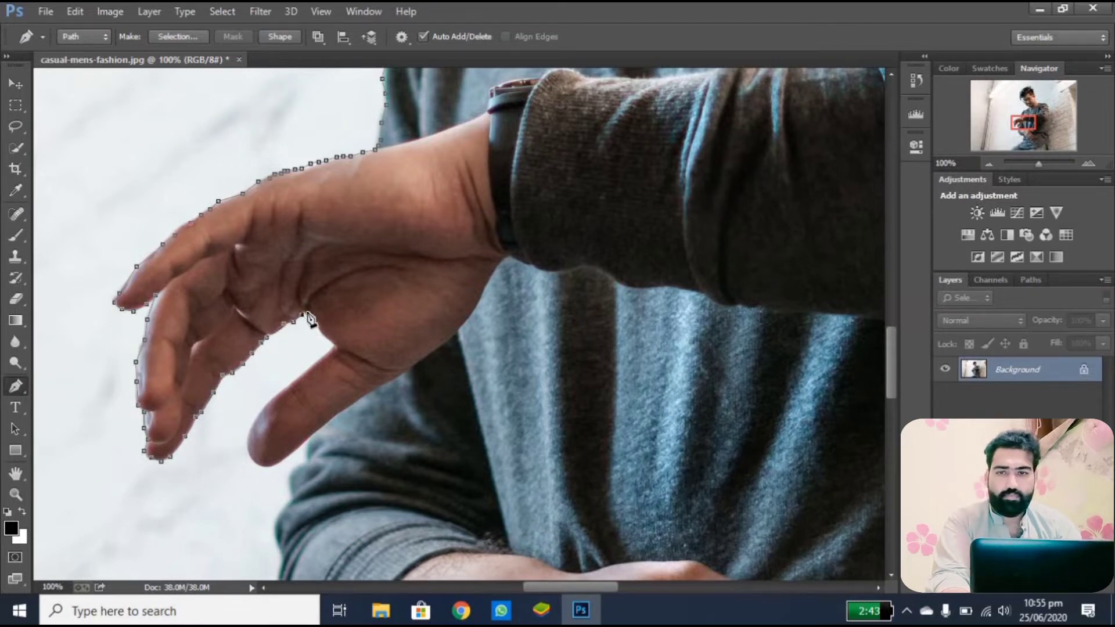
{"action": "left_click", "coordinate": [319, 327]}
{"action": "left_click", "coordinate": [322, 329]}
{"action": "left_click", "coordinate": [336, 347]}
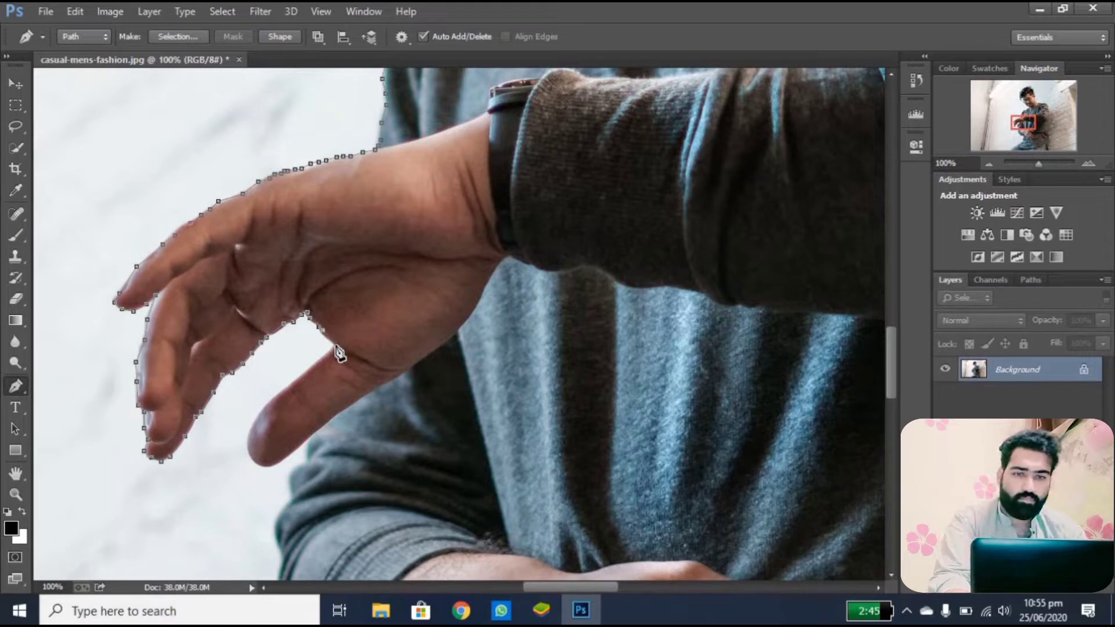
Trace the upper edge of the thumb and carry the path around its tip
{"action": "left_click", "coordinate": [329, 351]}
{"action": "left_click", "coordinate": [318, 361]}
{"action": "left_click", "coordinate": [313, 364]}
{"action": "left_click", "coordinate": [304, 370]}
{"action": "left_click", "coordinate": [279, 390]}
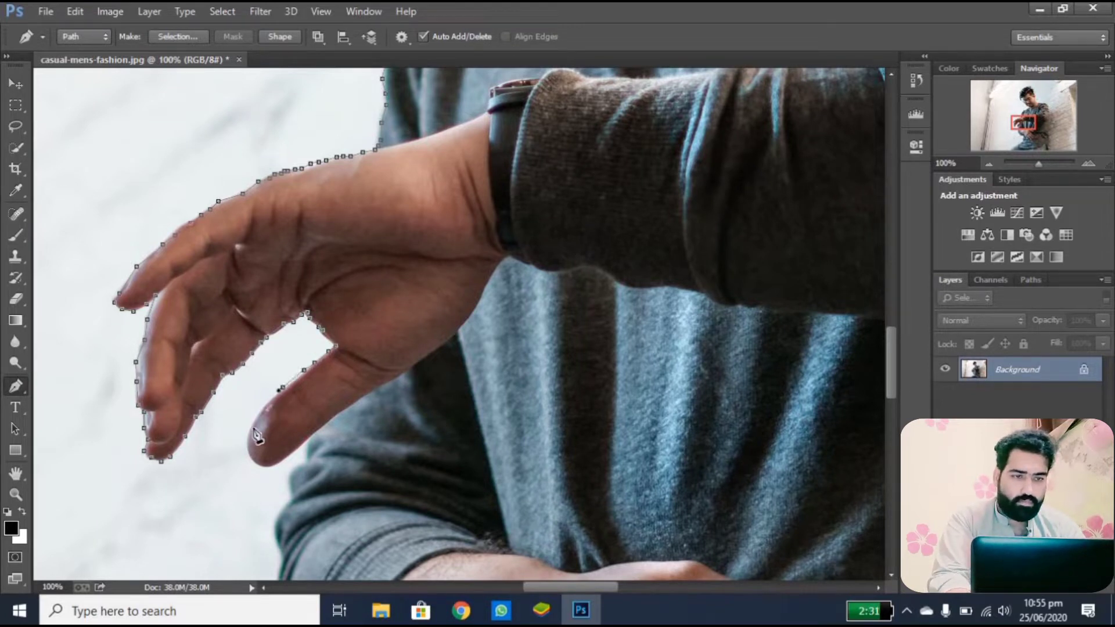
{"action": "left_click", "coordinate": [252, 424]}
{"action": "left_click", "coordinate": [247, 447]}
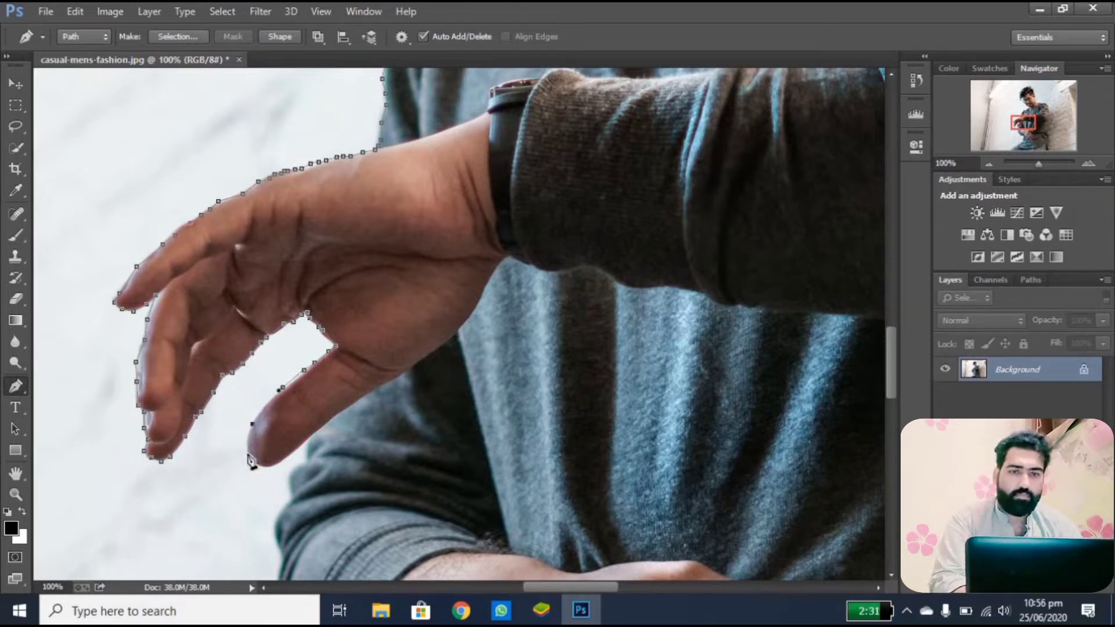
{"action": "left_click", "coordinate": [251, 460]}
{"action": "left_click", "coordinate": [263, 466]}
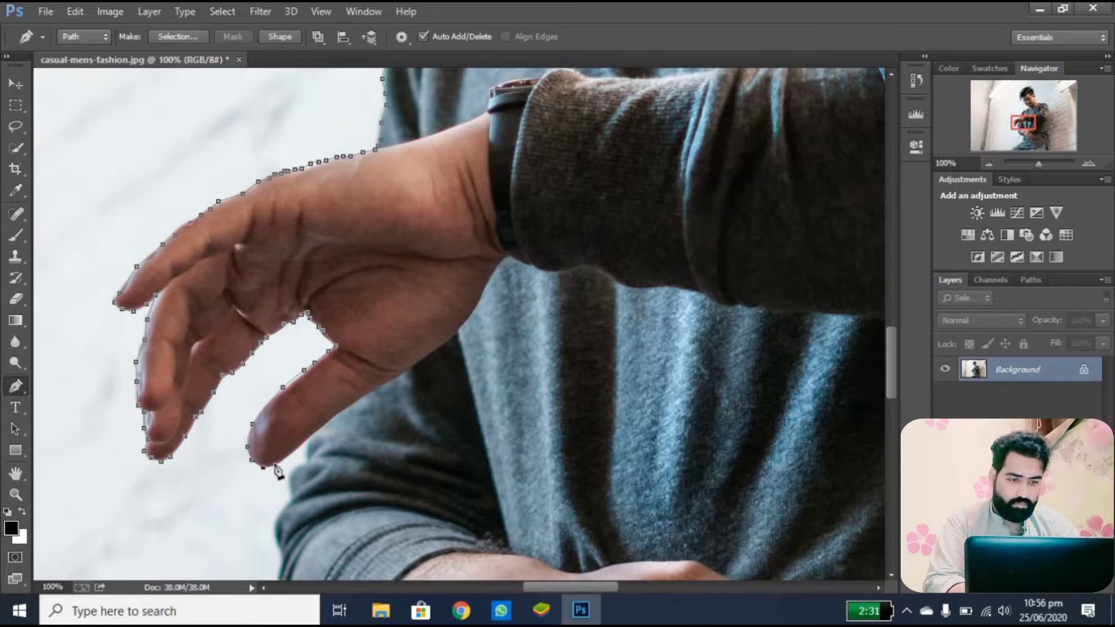
Continue the path from the thumb tip down the outer edge of the lower arm's sleeve
{"action": "left_click", "coordinate": [308, 440]}
{"action": "left_click", "coordinate": [297, 468]}
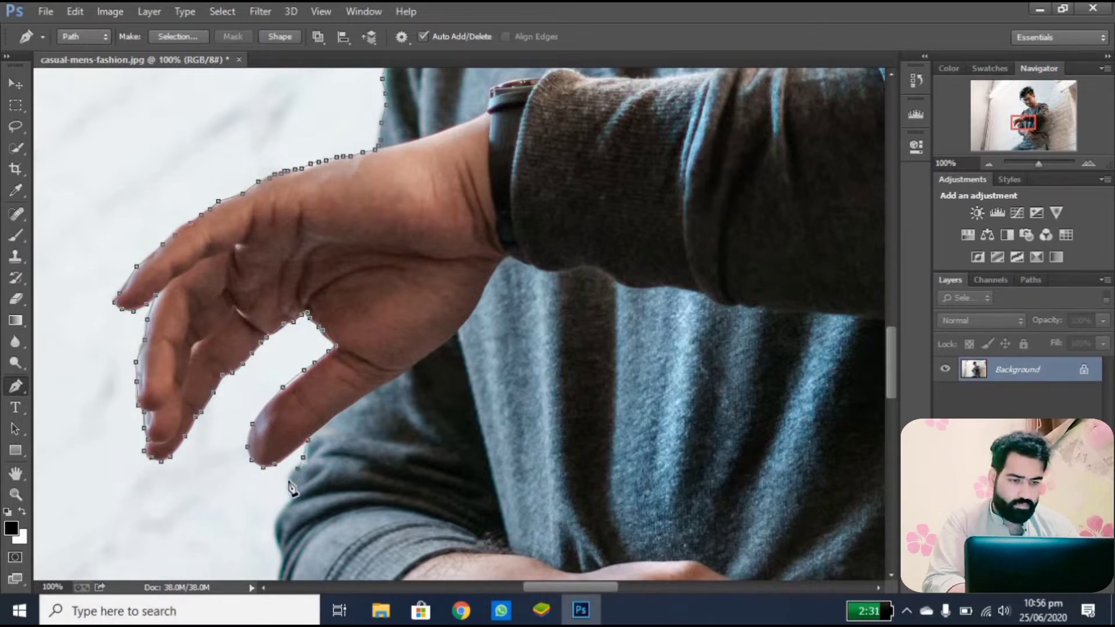
{"action": "left_click", "coordinate": [283, 508]}
{"action": "scroll", "coordinate": [284, 511], "scroll_direction": "down", "scroll_amount": 3}
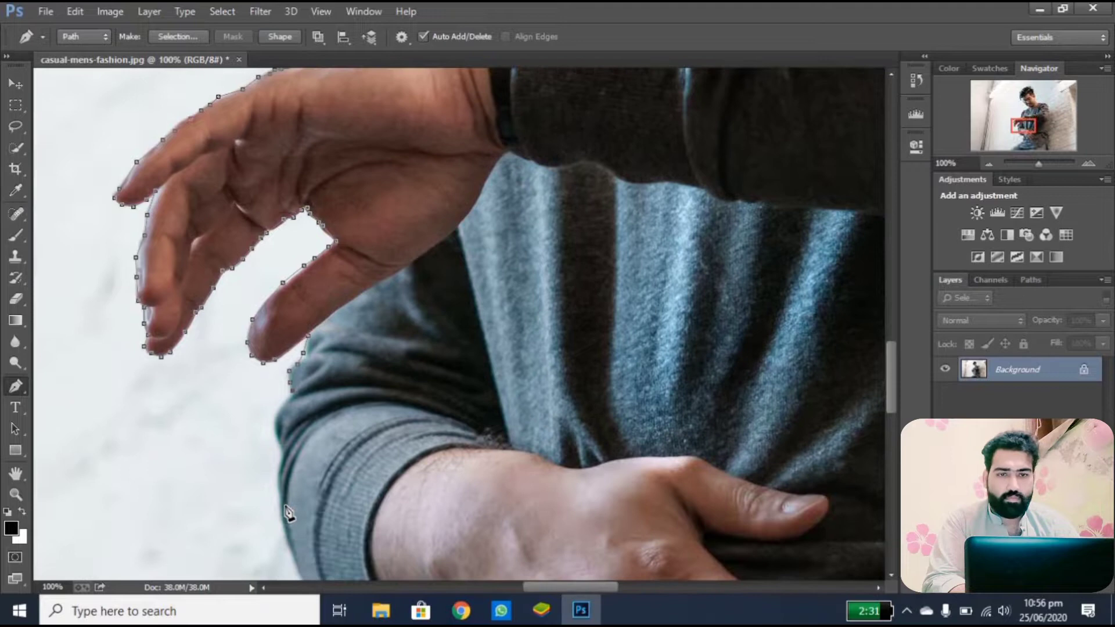
{"action": "left_click", "coordinate": [274, 416]}
{"action": "left_click", "coordinate": [277, 436]}
{"action": "left_click", "coordinate": [279, 443]}
{"action": "left_click", "coordinate": [284, 461]}
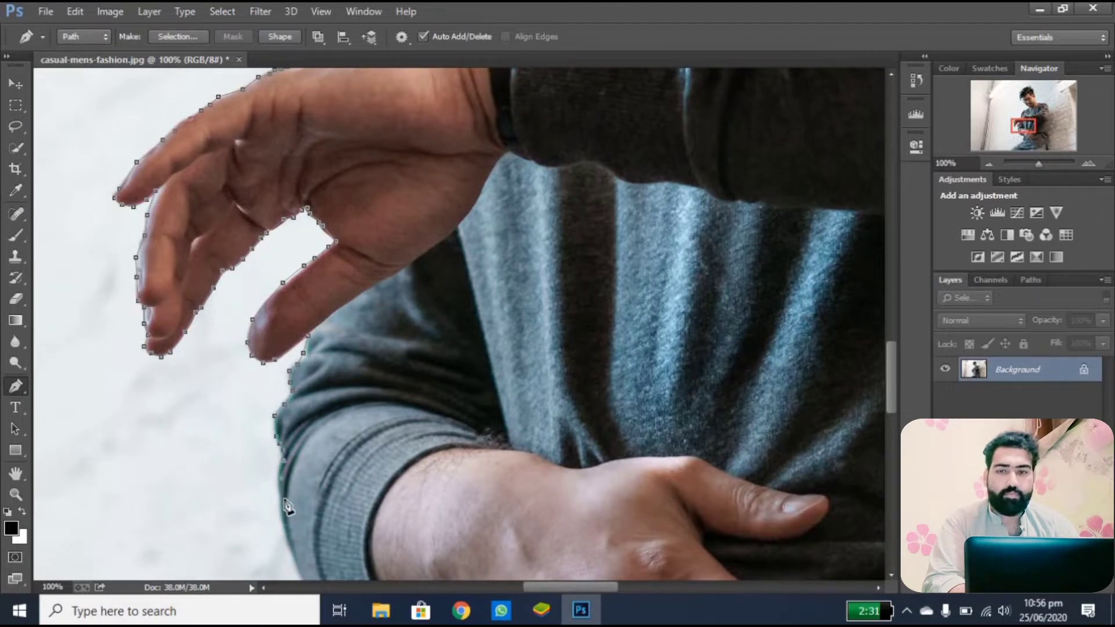
Trace around the underside of the lower sleeve's cuff to where it meets the shirt
{"action": "scroll", "coordinate": [291, 549], "scroll_direction": "down", "scroll_amount": 8}
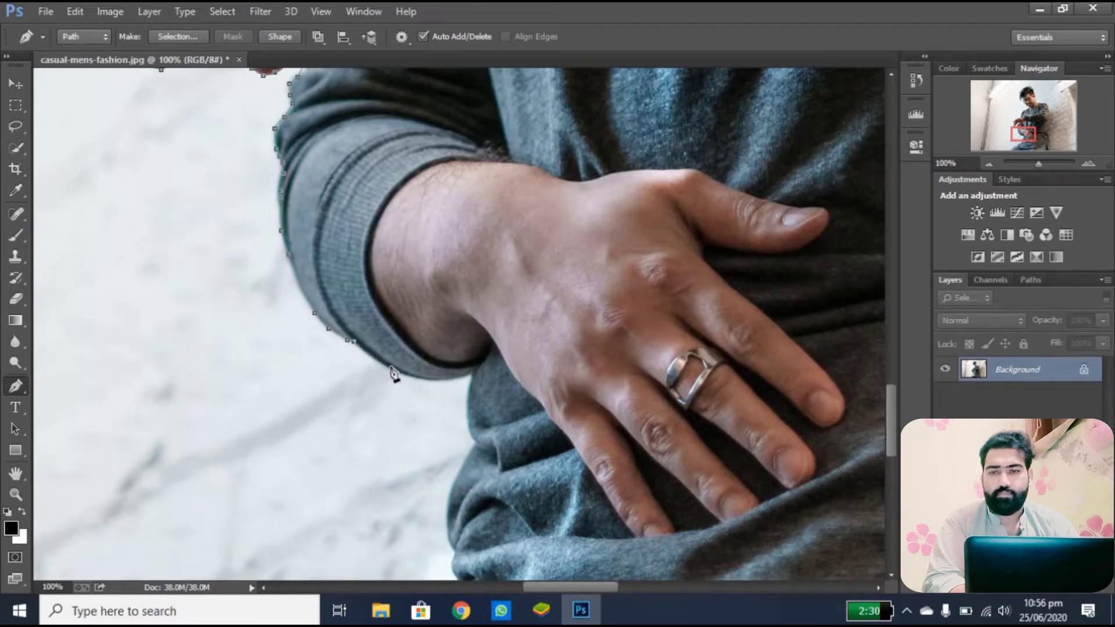
{"action": "left_click", "coordinate": [412, 377]}
{"action": "left_click", "coordinate": [461, 378]}
{"action": "left_click", "coordinate": [474, 373]}
Trace the side of the shirt from beneath the cuff down to the fold at the waist
{"action": "left_click", "coordinate": [470, 388]}
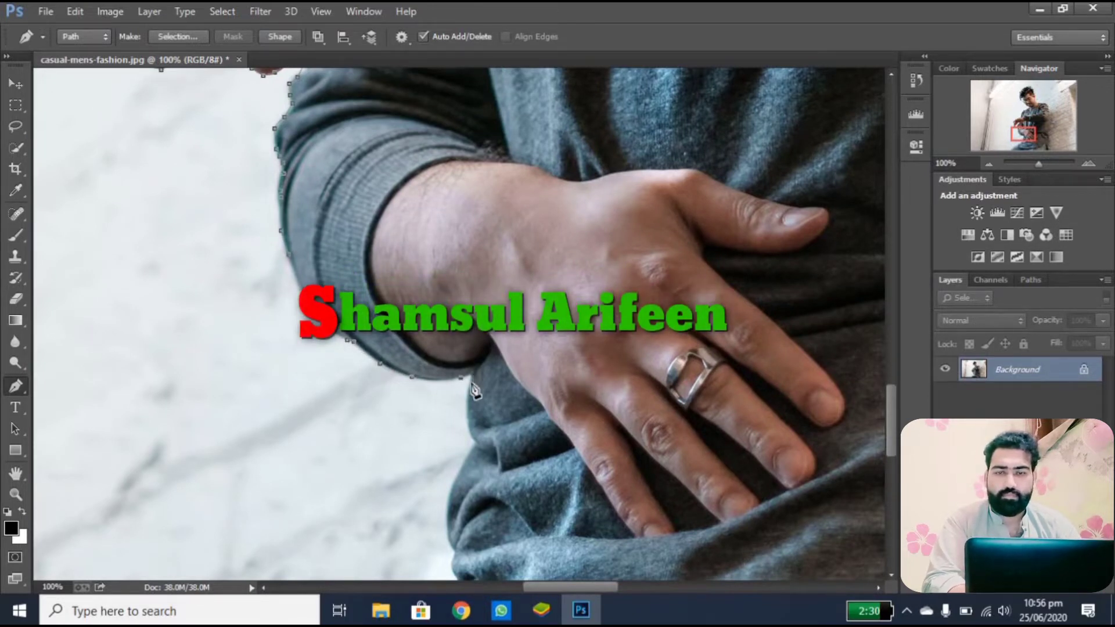
{"action": "left_click", "coordinate": [467, 394]}
{"action": "left_click", "coordinate": [467, 408]}
{"action": "left_click", "coordinate": [467, 416]}
{"action": "left_click", "coordinate": [469, 428]}
{"action": "left_click", "coordinate": [477, 444]}
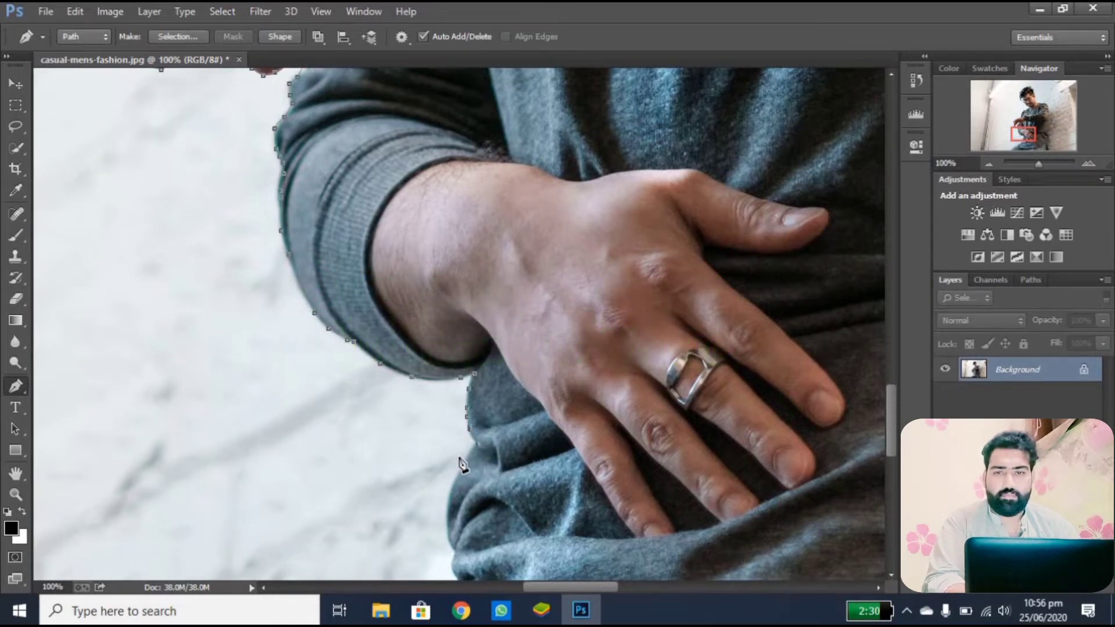
{"action": "left_click", "coordinate": [471, 451]}
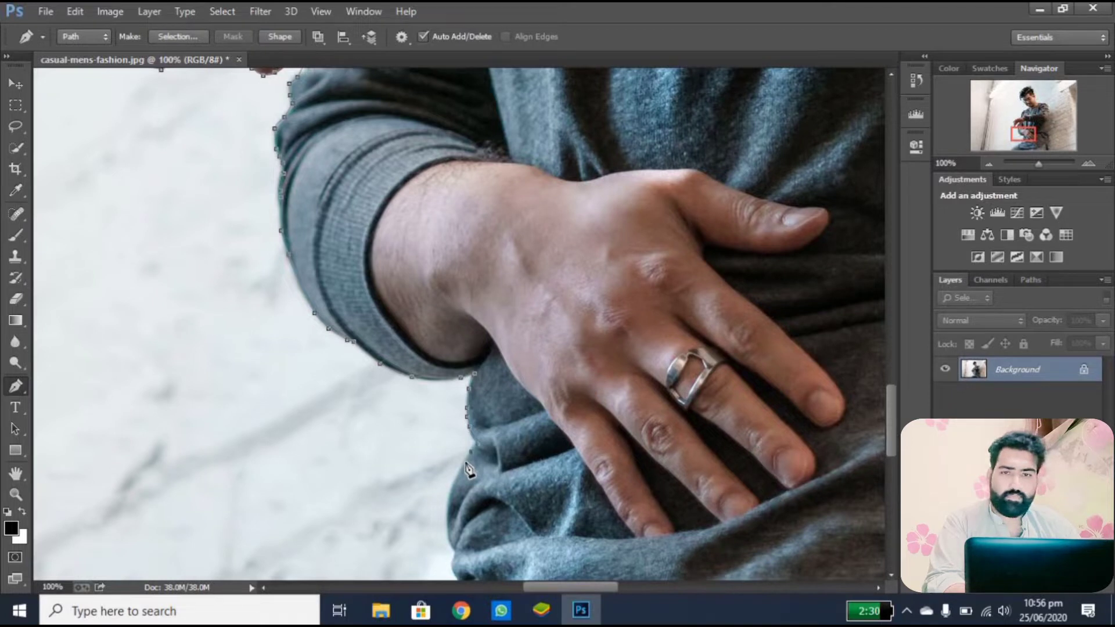
{"action": "left_click", "coordinate": [457, 475]}
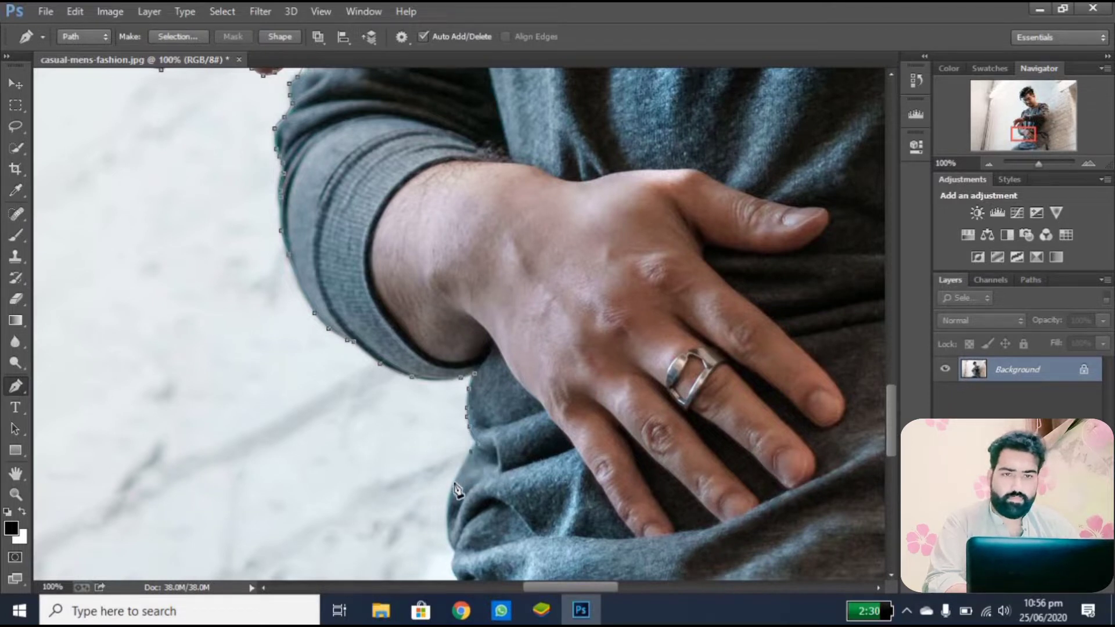
Trace the path around the bulging waist folds and the notch below them on the shirt
{"action": "scroll", "coordinate": [453, 512], "scroll_direction": "down", "scroll_amount": 5}
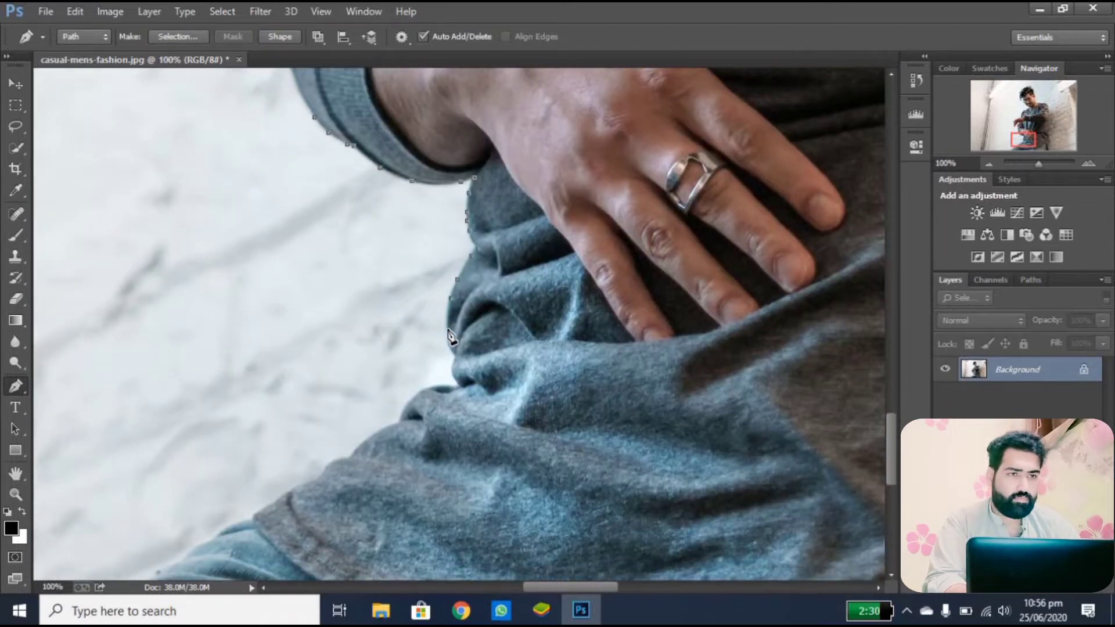
{"action": "left_click", "coordinate": [451, 354]}
{"action": "left_click", "coordinate": [448, 384]}
{"action": "left_click", "coordinate": [431, 386]}
{"action": "left_click", "coordinate": [416, 394]}
{"action": "left_click", "coordinate": [410, 399]}
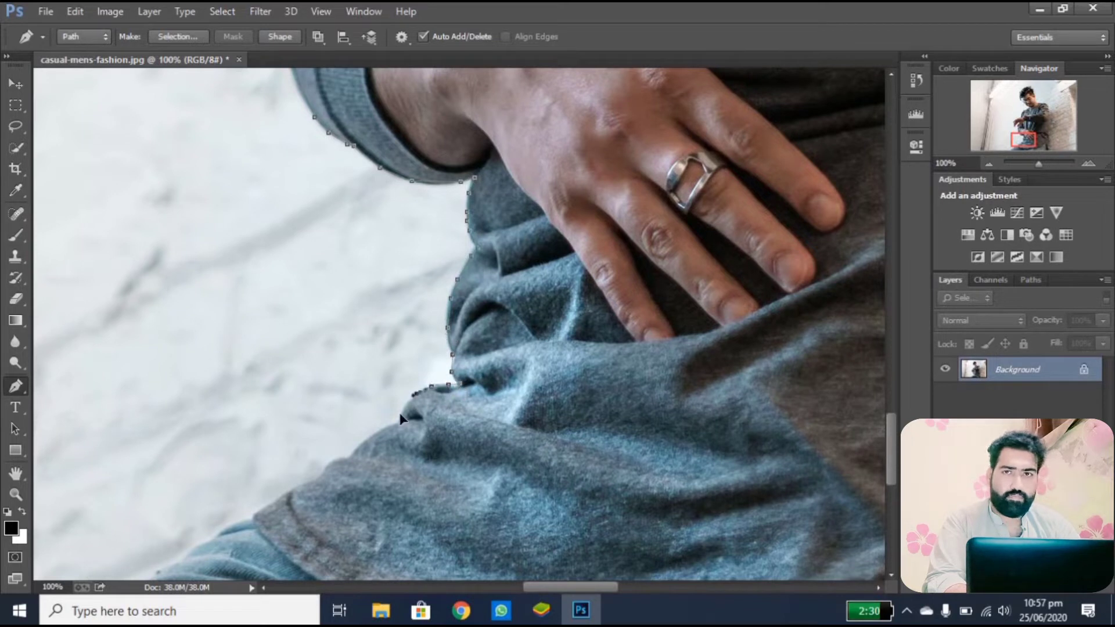
{"action": "left_click", "coordinate": [401, 413]}
{"action": "left_click", "coordinate": [399, 416]}
{"action": "left_click", "coordinate": [390, 425]}
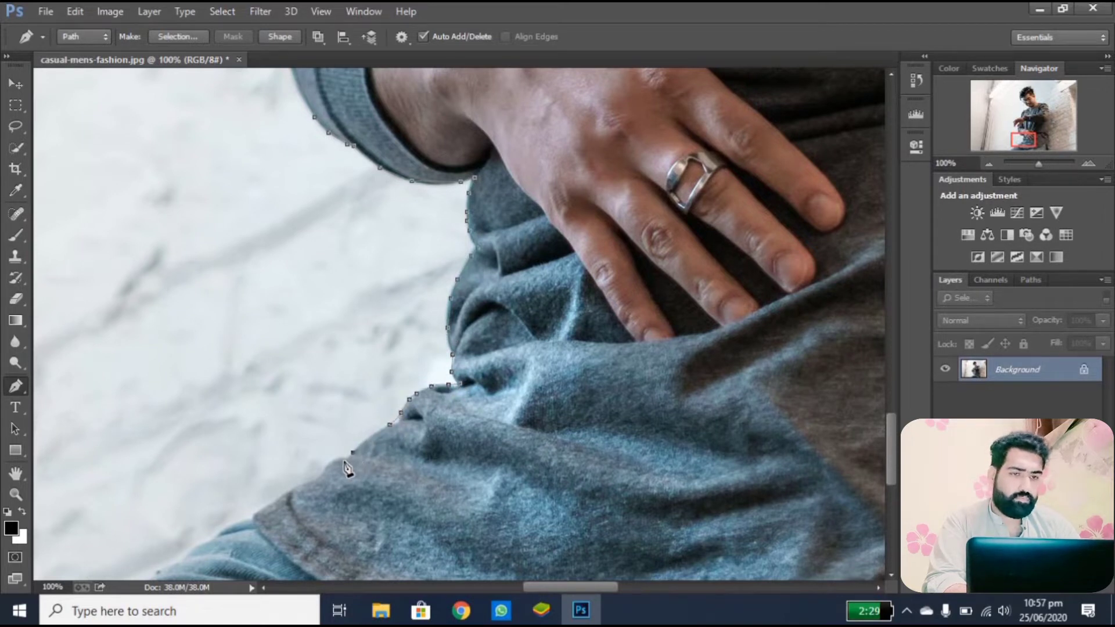
Trace the slanting lower edge of the shirt down to where its hem meets the jeans
{"action": "left_click", "coordinate": [344, 460]}
{"action": "left_click", "coordinate": [337, 461]}
{"action": "left_click", "coordinate": [320, 476]}
{"action": "left_click", "coordinate": [312, 481]}
{"action": "left_click", "coordinate": [302, 490]}
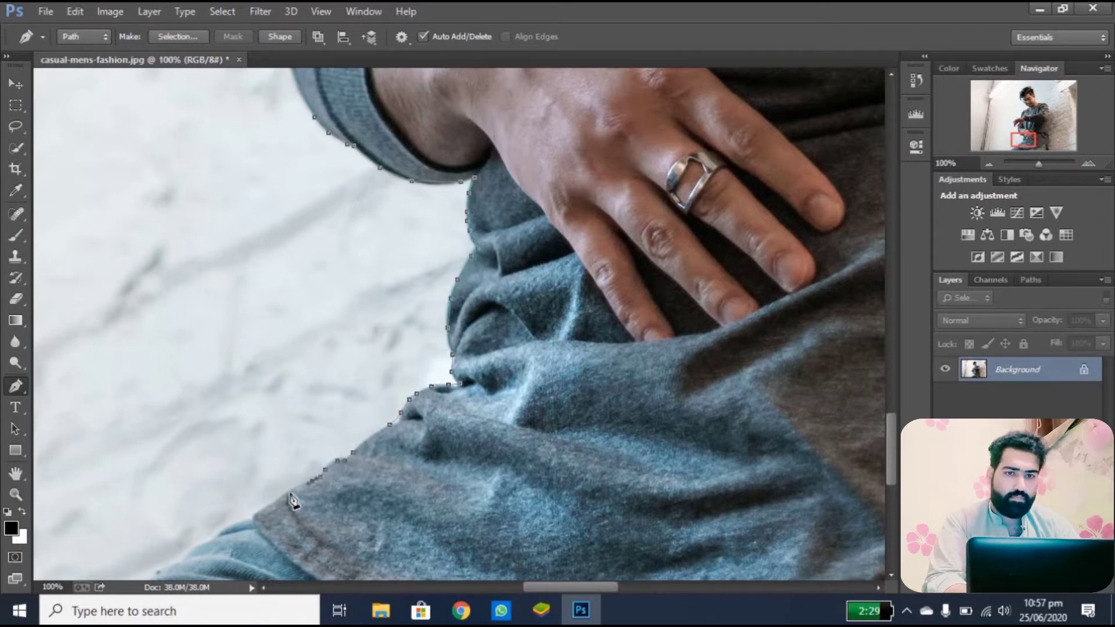
{"action": "left_click", "coordinate": [283, 498]}
{"action": "left_click", "coordinate": [271, 504]}
{"action": "left_click", "coordinate": [261, 511]}
{"action": "left_click", "coordinate": [249, 517]}
Trace the upper edge of the jeans along the thigh to the lower border of the image
{"action": "scroll", "coordinate": [249, 519], "scroll_direction": "down", "scroll_amount": 4}
{"action": "scroll", "coordinate": [250, 523], "scroll_direction": "down", "scroll_amount": 1}
{"action": "left_click", "coordinate": [233, 355]}
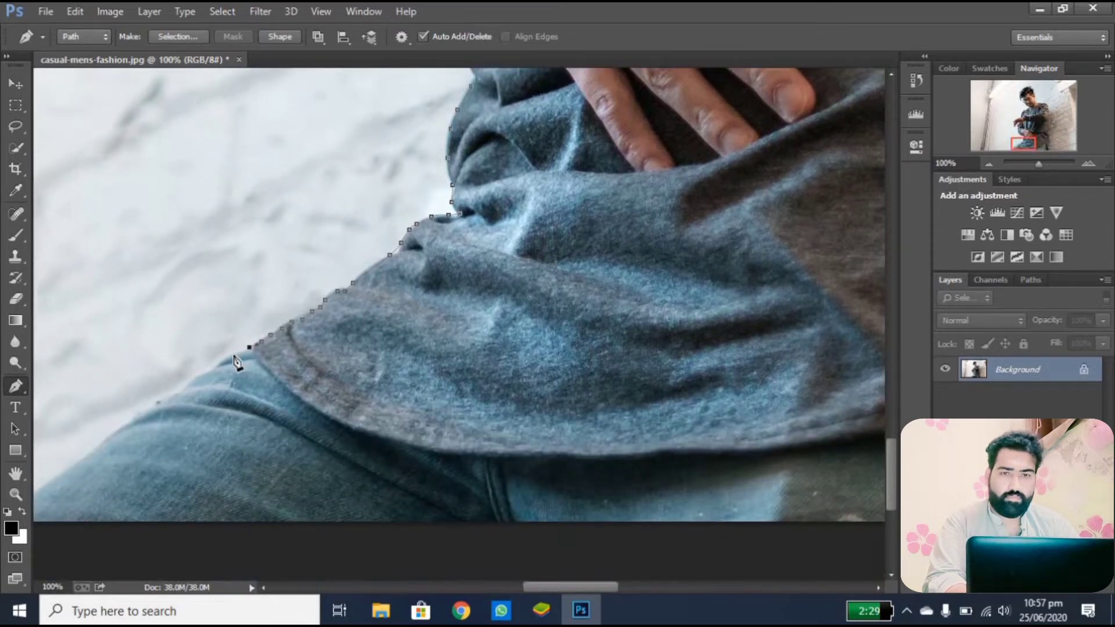
{"action": "left_click", "coordinate": [36, 494]}
{"action": "scroll", "coordinate": [93, 489], "scroll_direction": "left", "scroll_amount": 3}
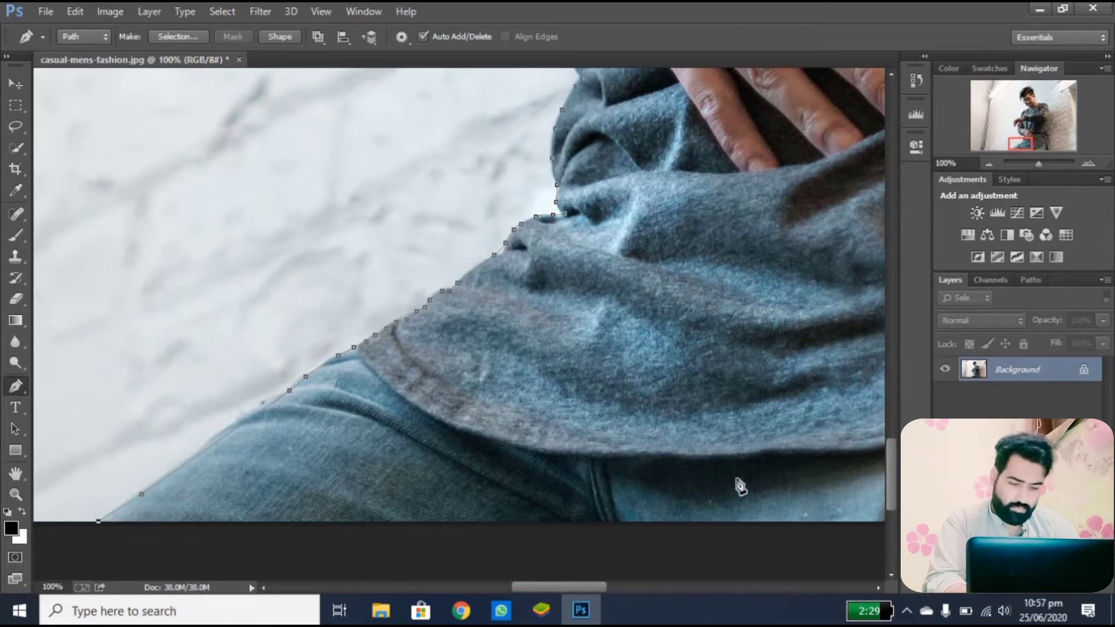
Run the path along the image's lower border to the brick-wall side and up the shirt's lowest edge
{"action": "scroll", "coordinate": [736, 486], "scroll_direction": "right", "scroll_amount": 10}
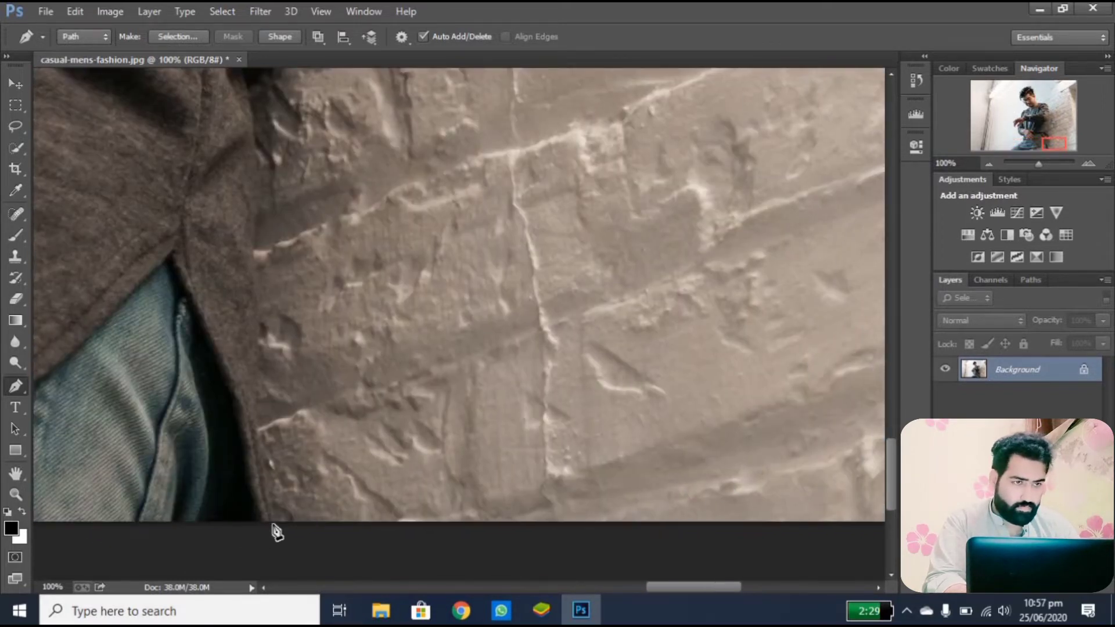
{"action": "left_click", "coordinate": [274, 523]}
{"action": "left_click", "coordinate": [253, 382]}
{"action": "left_click", "coordinate": [254, 355]}
{"action": "left_click", "coordinate": [256, 322]}
{"action": "left_click", "coordinate": [250, 299]}
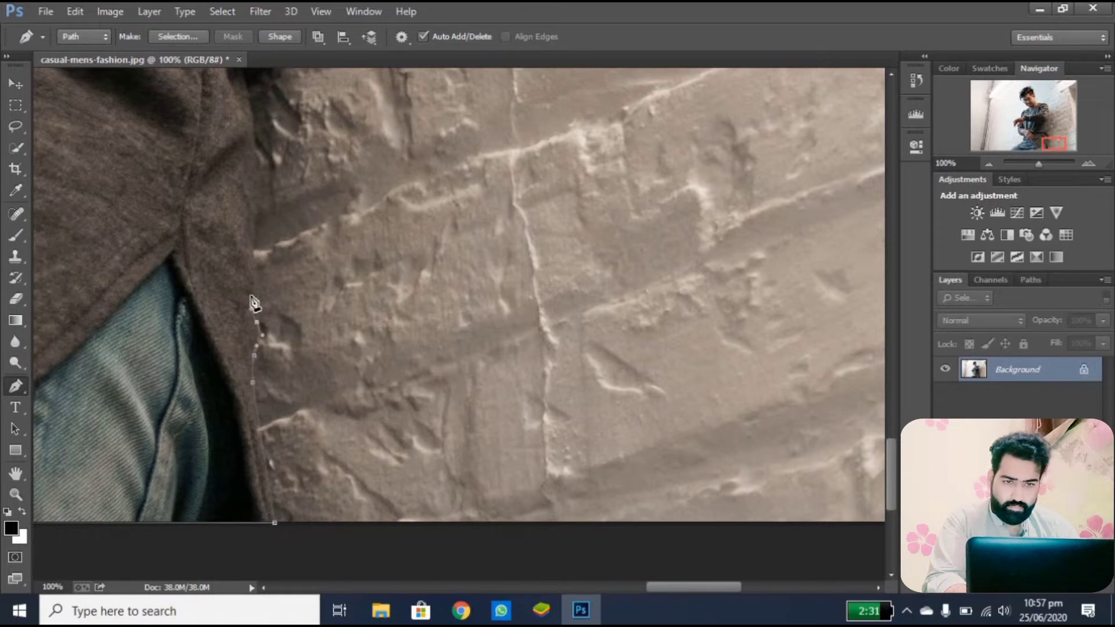
Continue the path up the shirt's edge along the brick wall toward the deep dark fold
{"action": "left_click", "coordinate": [253, 274]}
{"action": "left_click", "coordinate": [251, 253]}
{"action": "left_click", "coordinate": [251, 245]}
{"action": "left_click", "coordinate": [254, 211]}
{"action": "left_click", "coordinate": [255, 143]}
{"action": "left_click_drag", "start_coordinate": [254, 130], "coordinate": [251, 121]}
Trace into the notch of the dark shirt fold and around its protruding tip
{"action": "scroll", "coordinate": [254, 117], "scroll_direction": "up", "scroll_amount": 5}
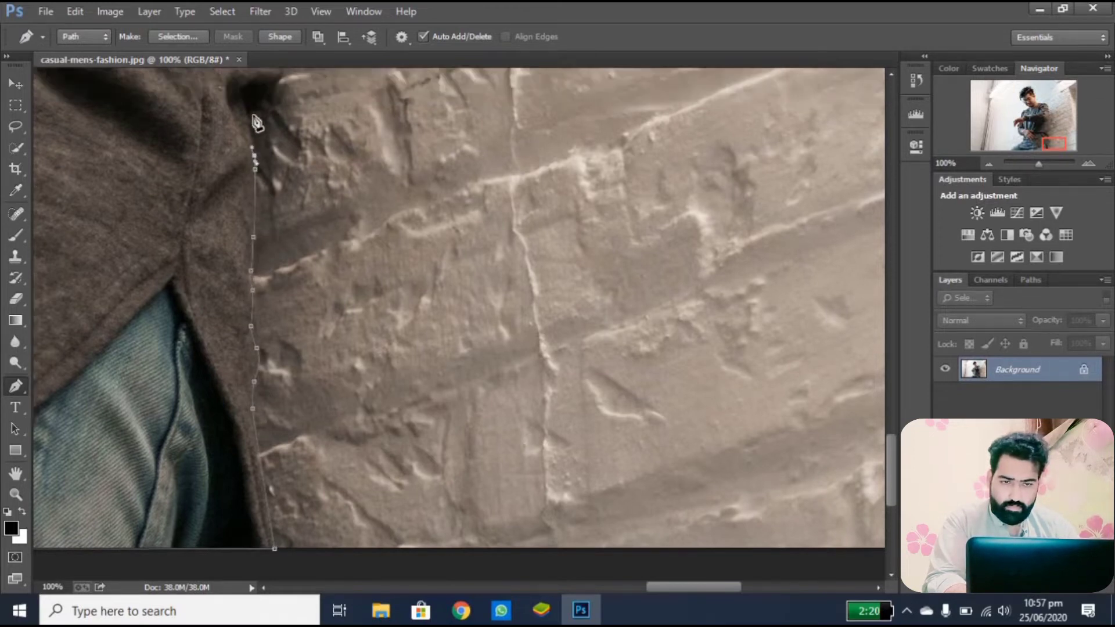
{"action": "scroll", "coordinate": [254, 117], "scroll_direction": "up", "scroll_amount": 3}
{"action": "left_click", "coordinate": [244, 397]}
{"action": "left_click_drag", "start_coordinate": [250, 392], "coordinate": [256, 392]}
{"action": "left_click", "coordinate": [266, 391]}
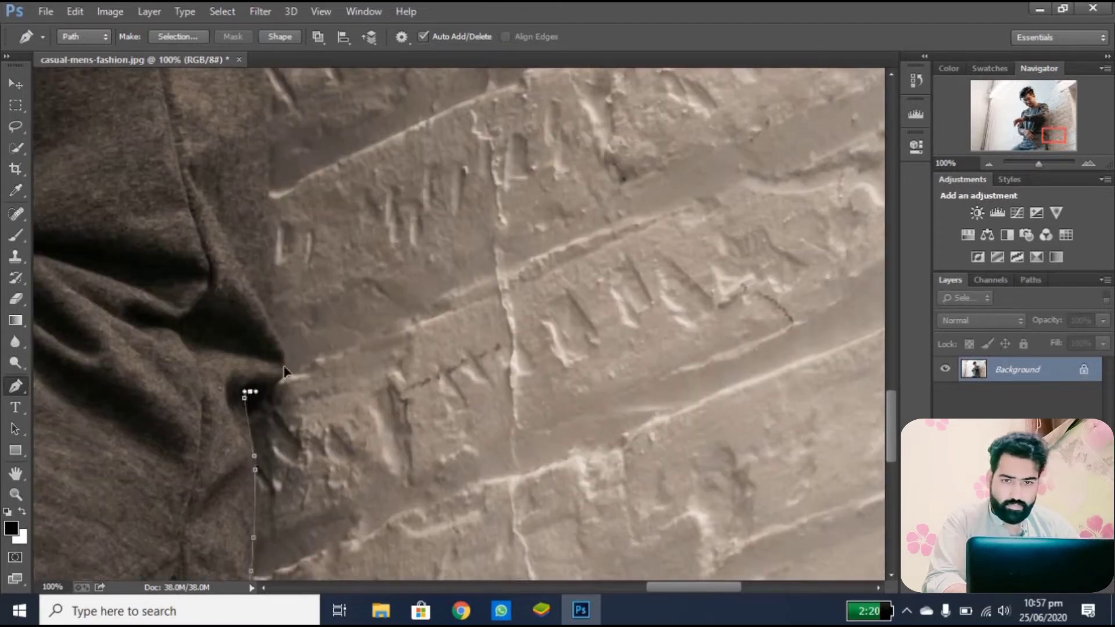
{"action": "left_click", "coordinate": [281, 369]}
{"action": "left_click_drag", "start_coordinate": [286, 352], "coordinate": [286, 340]}
Trace the nearly straight side of the shirt above the protruding fold along the brick wall
{"action": "left_click", "coordinate": [282, 328]}
{"action": "left_click", "coordinate": [271, 322]}
{"action": "left_click", "coordinate": [277, 298]}
{"action": "left_click_drag", "start_coordinate": [274, 239], "coordinate": [272, 226]}
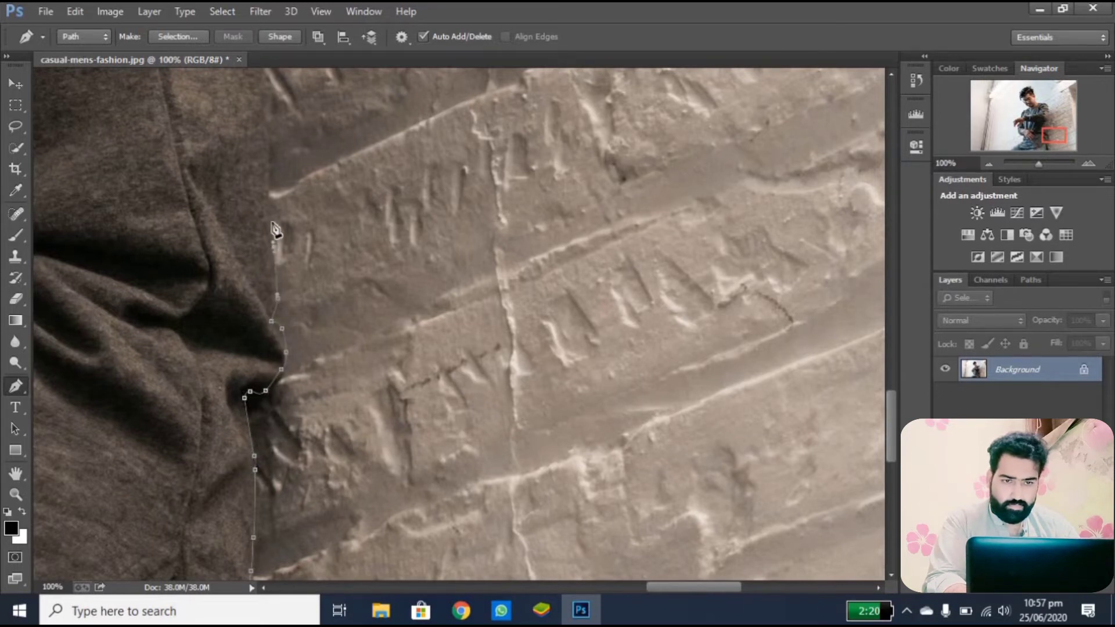
{"action": "scroll", "coordinate": [272, 224], "scroll_direction": "up", "scroll_amount": 5}
{"action": "scroll", "coordinate": [261, 123], "scroll_direction": "up", "scroll_amount": 5}
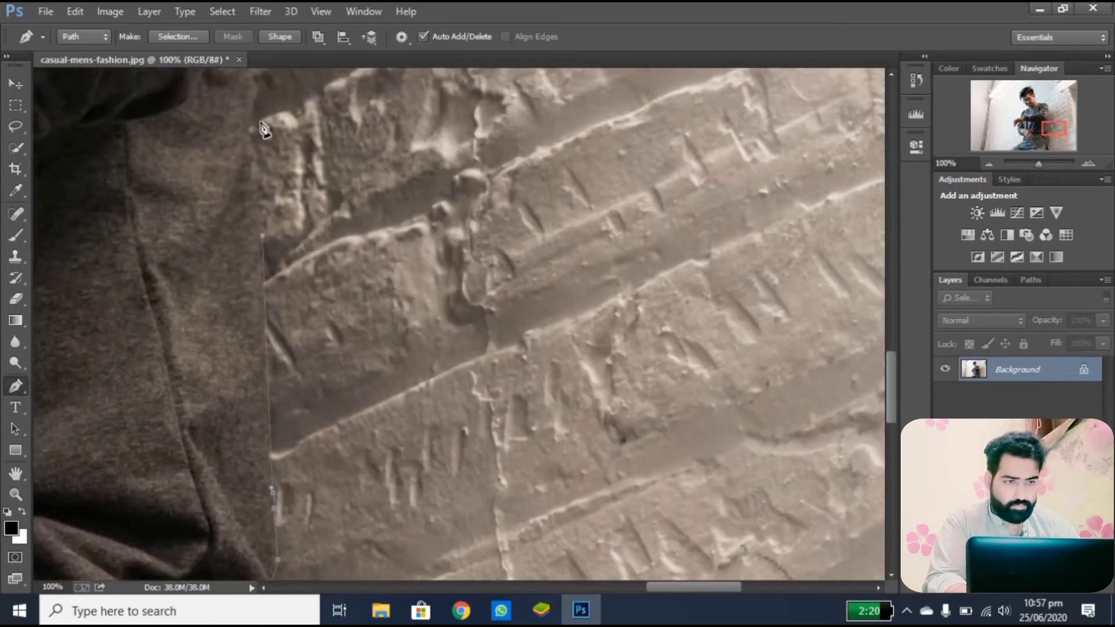
Trace the shirt's side edge up to where the bent sleeve overlaps it
{"action": "left_click", "coordinate": [251, 351]}
{"action": "left_click_drag", "start_coordinate": [258, 307], "coordinate": [255, 296]}
{"action": "left_click", "coordinate": [249, 271]}
{"action": "left_click", "coordinate": [241, 252]}
{"action": "left_click", "coordinate": [244, 241]}
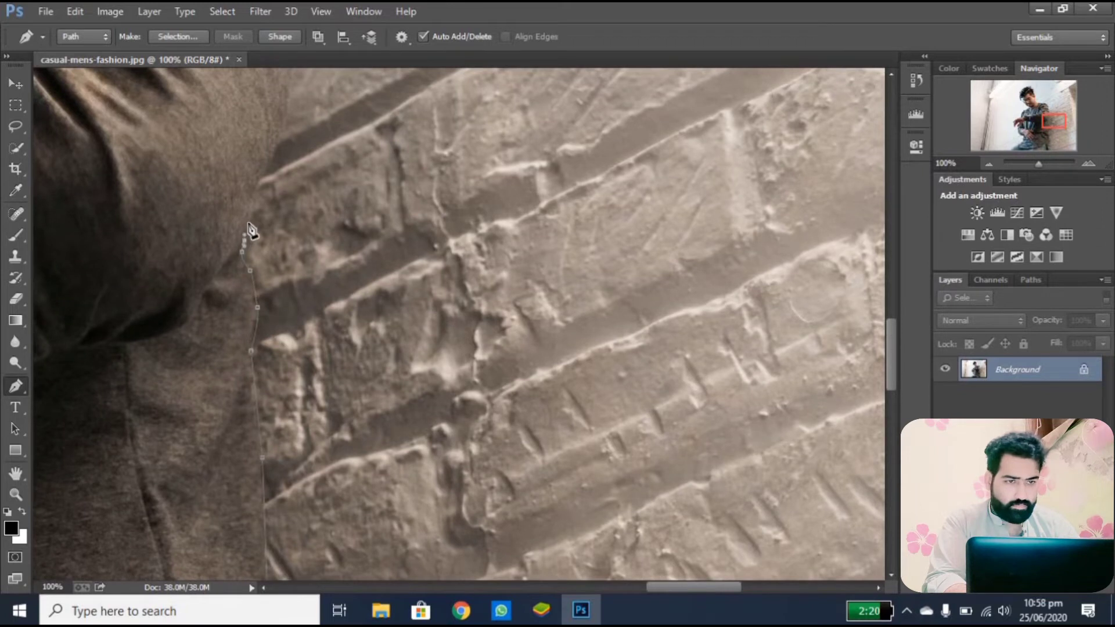
Trace the lower outer curve of the sleeve upward along the brick wall
{"action": "left_click", "coordinate": [252, 214]}
{"action": "left_click", "coordinate": [258, 192]}
{"action": "left_click", "coordinate": [267, 163]}
{"action": "left_click", "coordinate": [272, 148]}
{"action": "left_click_drag", "start_coordinate": [276, 129], "coordinate": [283, 120]}
{"action": "scroll", "coordinate": [287, 114], "scroll_direction": "up", "scroll_amount": 5}
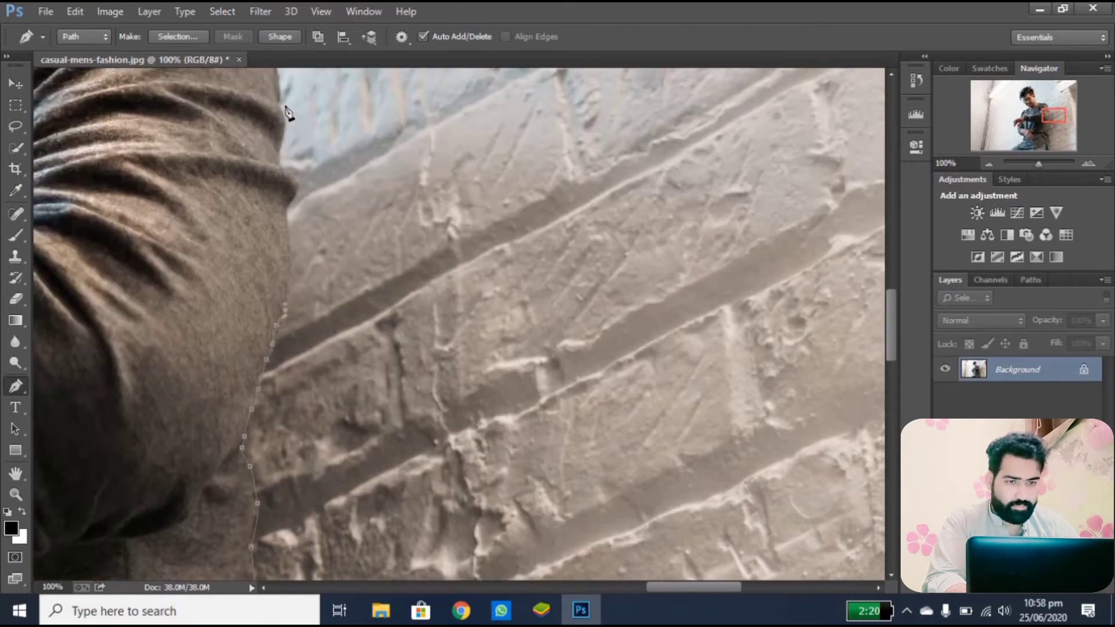
Trace the upper arm's wrinkled outer edge and round the path over onto the shoulder
{"action": "left_click", "coordinate": [292, 295]}
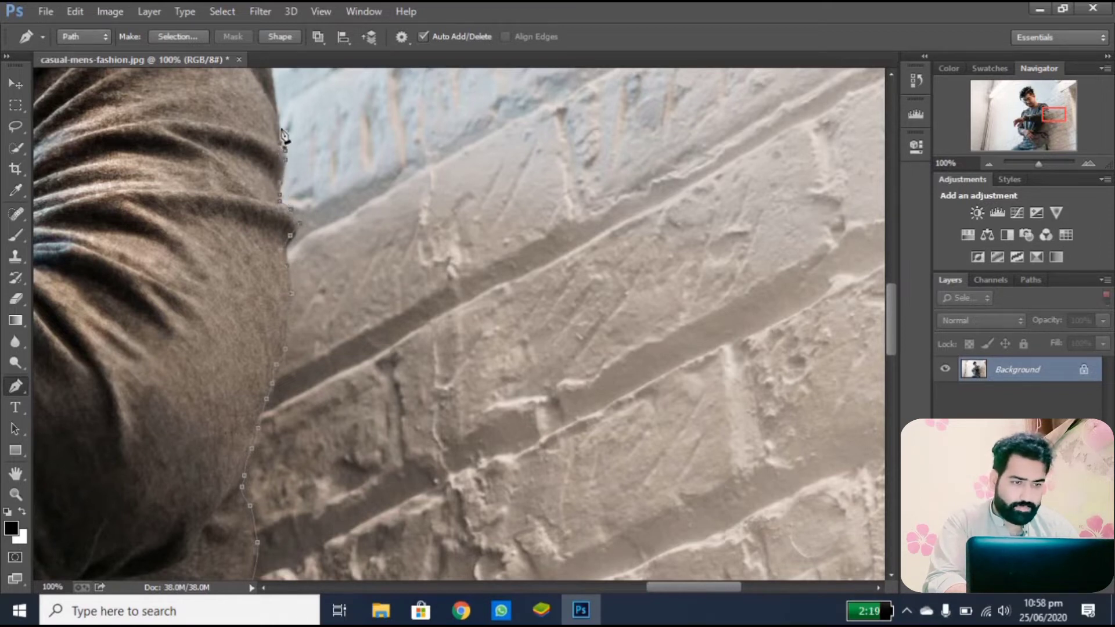
{"action": "scroll", "coordinate": [283, 135], "scroll_direction": "up", "scroll_amount": 5}
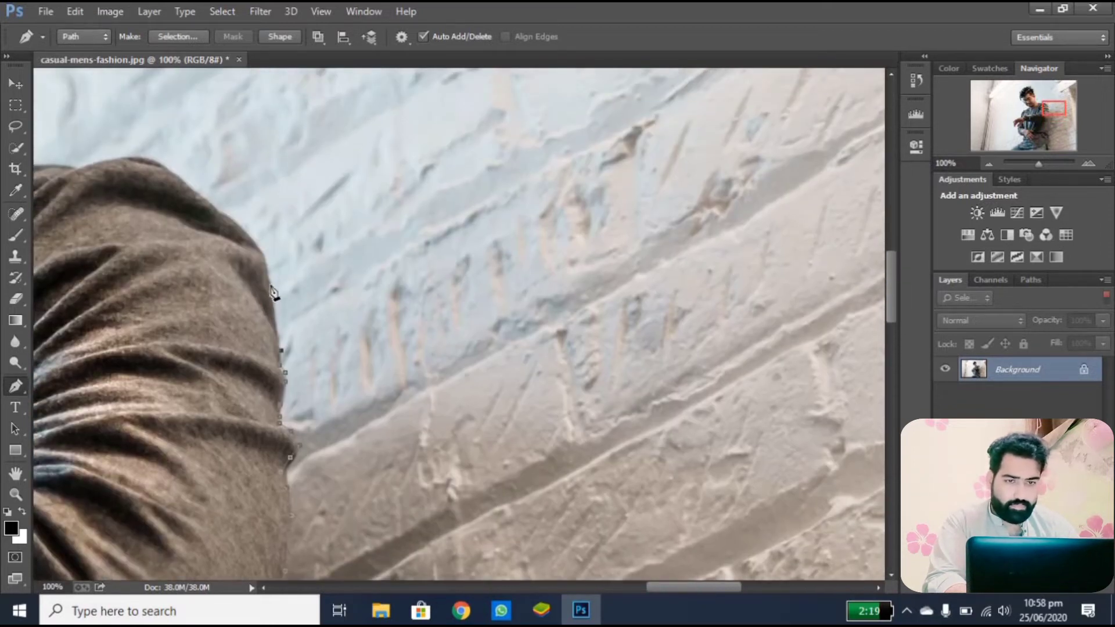
{"action": "mouse_move", "coordinate": [273, 293]}
{"action": "left_mouse_down"}
{"action": "mouse_move", "coordinate": [252, 238]}
{"action": "mouse_move", "coordinate": [270, 249]}
{"action": "mouse_move", "coordinate": [264, 256]}
{"action": "mouse_move", "coordinate": [126, 165]}
{"action": "left_mouse_up"}
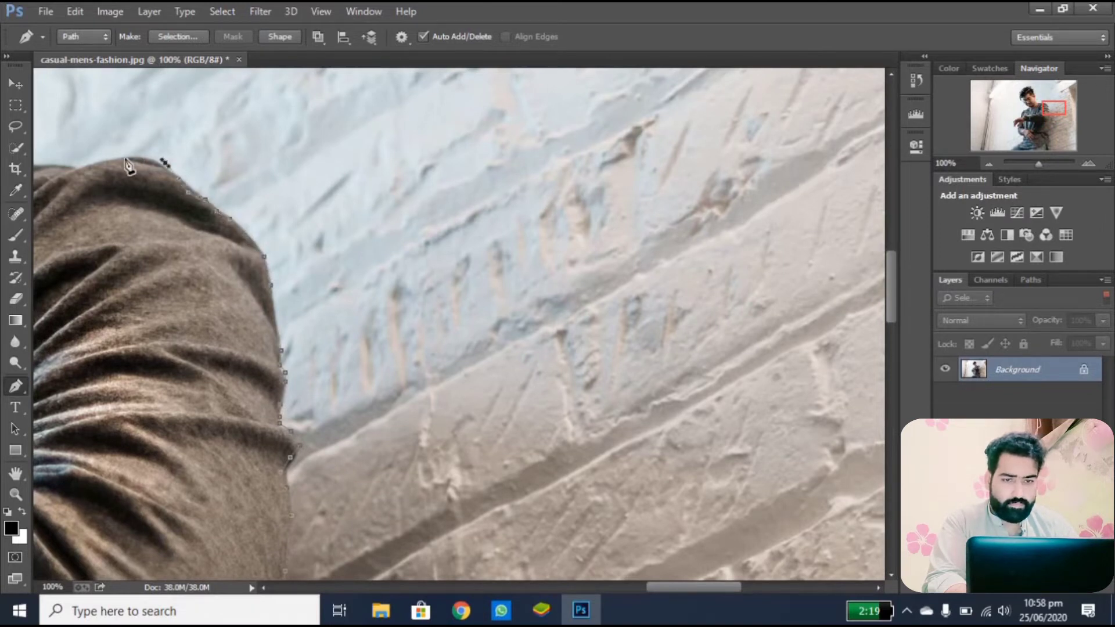
Trace the top of the shoulder across to the collar at the base of the neck
{"action": "scroll", "coordinate": [120, 169], "scroll_direction": "left", "scroll_amount": 10}
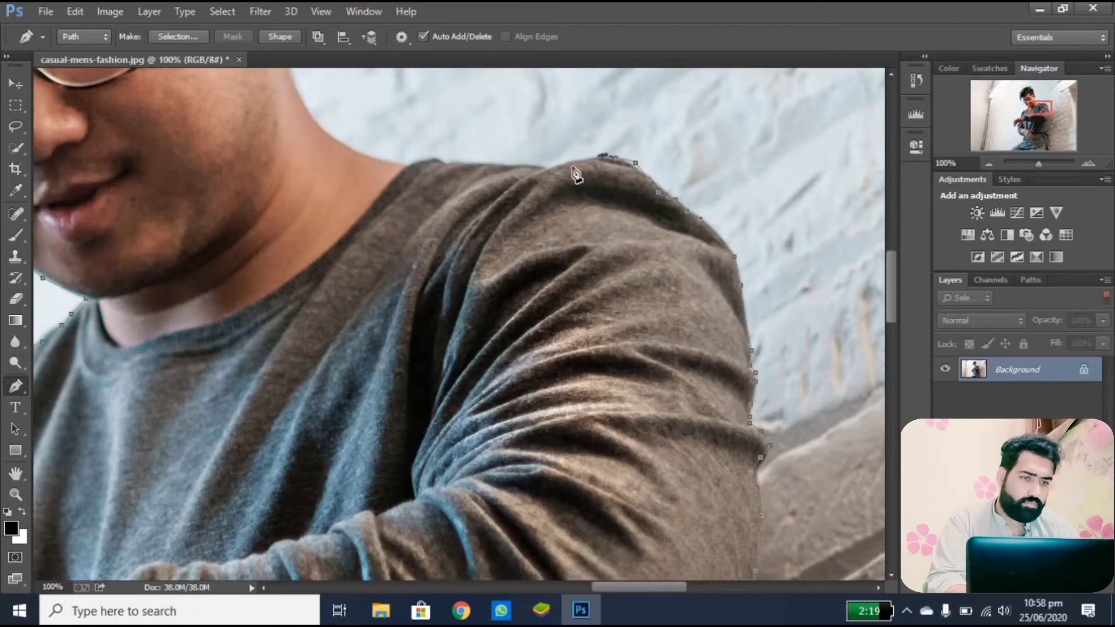
{"action": "left_click", "coordinate": [569, 163]}
{"action": "left_click_drag", "start_coordinate": [462, 172], "coordinate": [395, 169]}
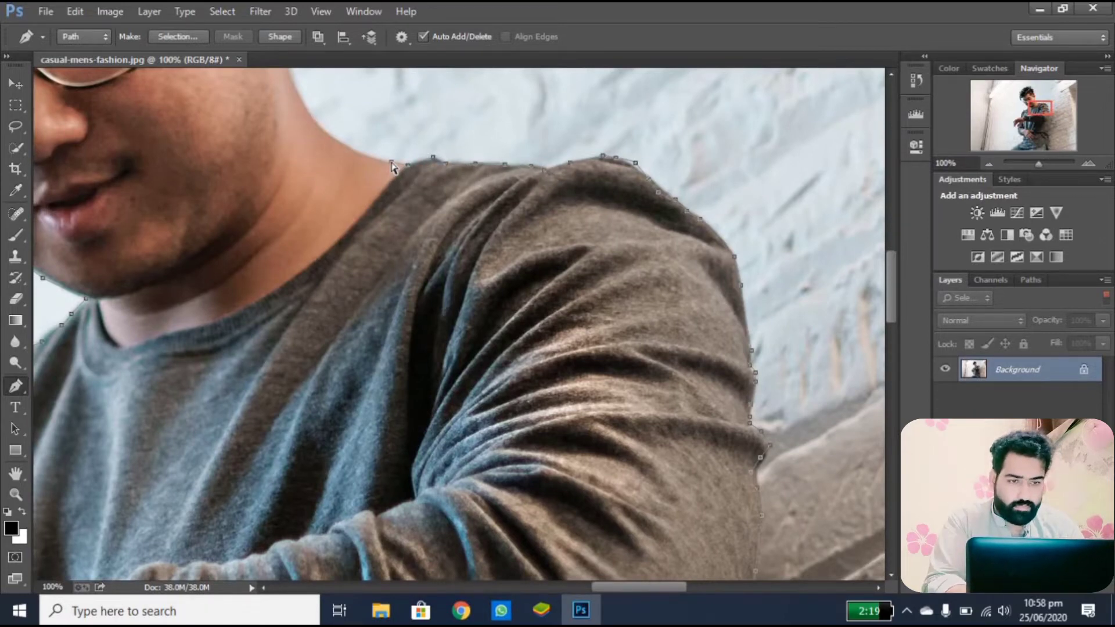
Trace the curve of the neck from the collar up toward the ear
{"action": "key", "text": "ctrl+plus"}
{"action": "key", "text": "ctrl+plus"}
{"action": "key", "text": "ctrl+minus"}
{"action": "scroll", "coordinate": [393, 169], "scroll_direction": "up", "scroll_amount": 5}
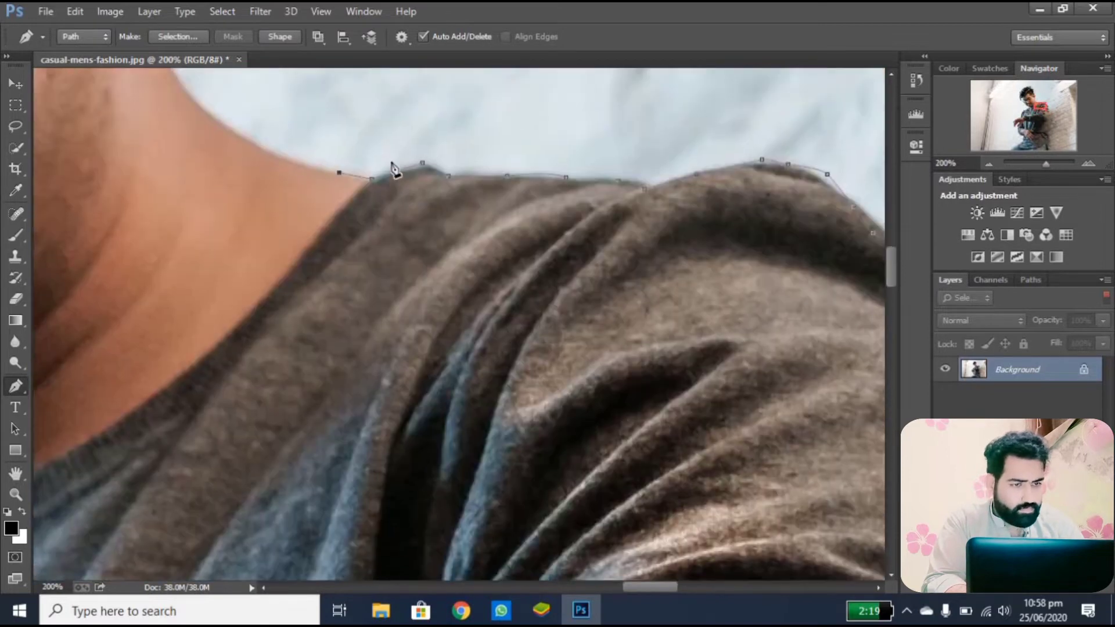
{"action": "left_click_drag", "start_coordinate": [273, 298], "coordinate": [243, 285]}
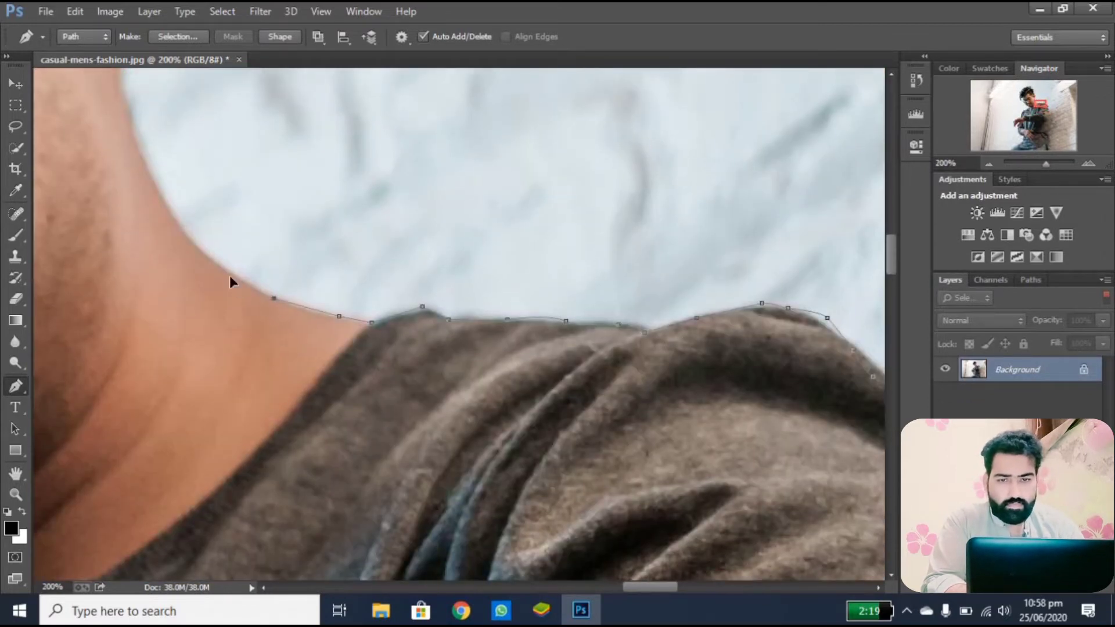
{"action": "left_click", "coordinate": [133, 139]}
{"action": "left_click", "coordinate": [120, 91]}
Undo the misplaced anchor below the ear and retrace the edge closely up to the earlobe
{"action": "scroll", "coordinate": [120, 93], "scroll_direction": "up", "scroll_amount": 5}
{"action": "left_click", "coordinate": [108, 196]}
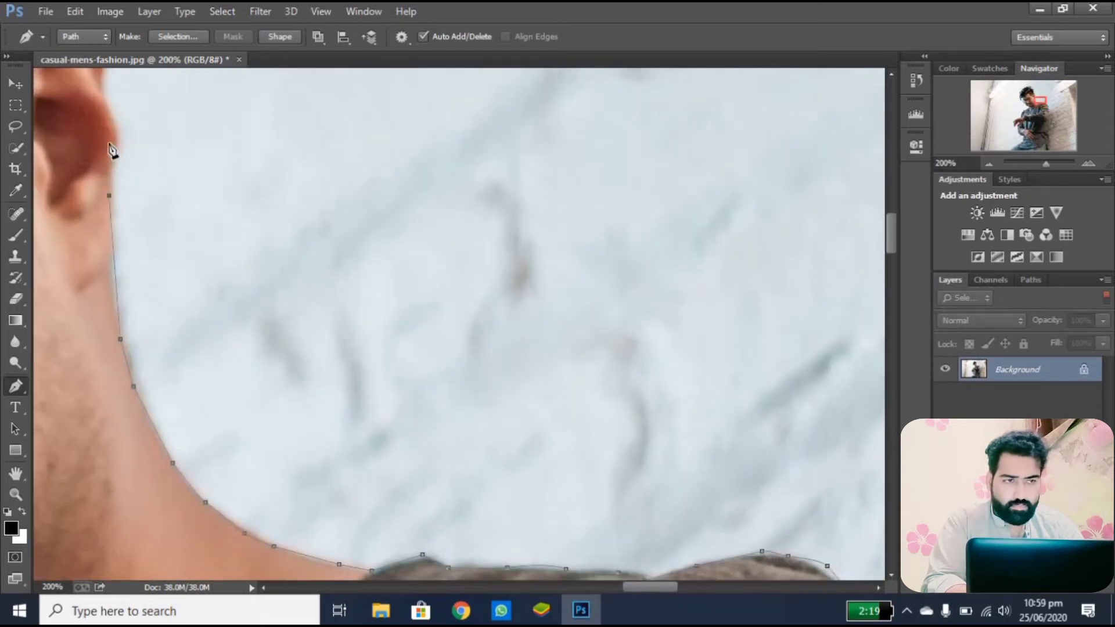
{"action": "key", "text": "ctrl+z"}
{"action": "left_click", "coordinate": [107, 282]}
{"action": "left_click_drag", "start_coordinate": [105, 237], "coordinate": [105, 216]}
{"action": "left_click_drag", "start_coordinate": [112, 175], "coordinate": [109, 168]}
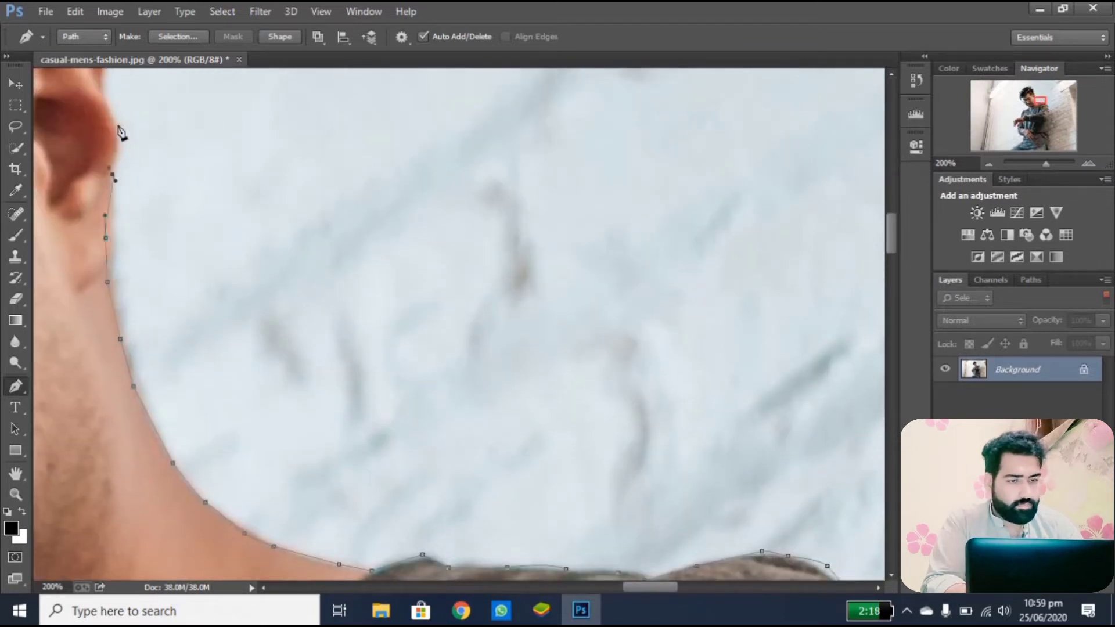
Trace the outer rim of the ear up to its top
{"action": "scroll", "coordinate": [110, 118], "scroll_direction": "up", "scroll_amount": 4}
{"action": "scroll", "coordinate": [109, 116], "scroll_direction": "left", "scroll_amount": 6}
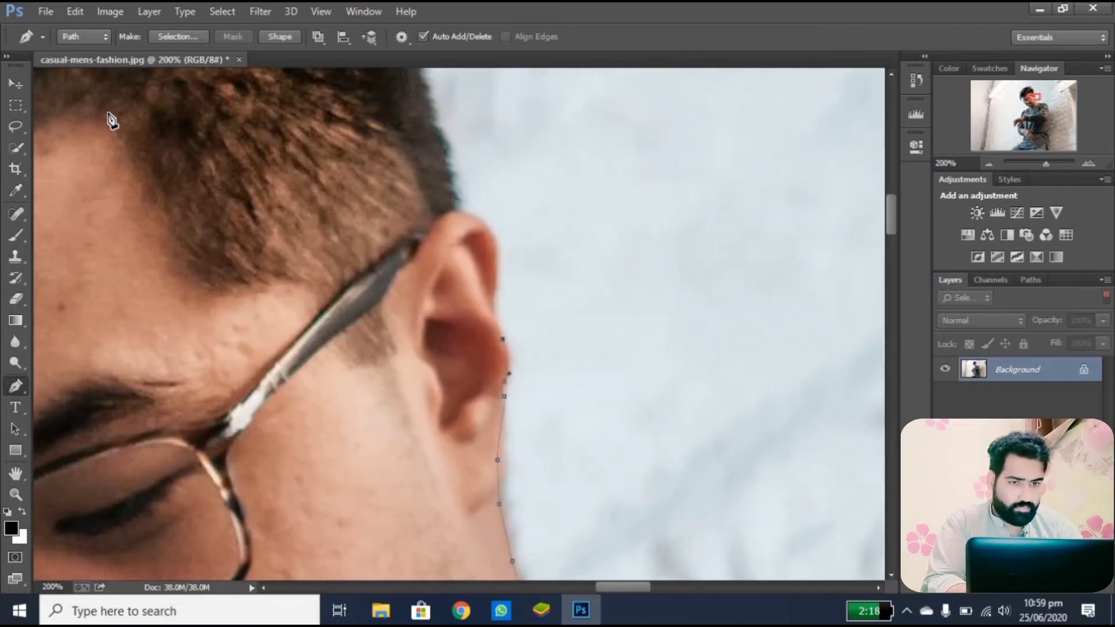
{"action": "scroll", "coordinate": [110, 119], "scroll_direction": "up", "scroll_amount": 1}
{"action": "left_click", "coordinate": [484, 378]}
{"action": "left_click", "coordinate": [484, 342]}
{"action": "left_click", "coordinate": [482, 326]}
{"action": "left_click_drag", "start_coordinate": [474, 290], "coordinate": [471, 285]}
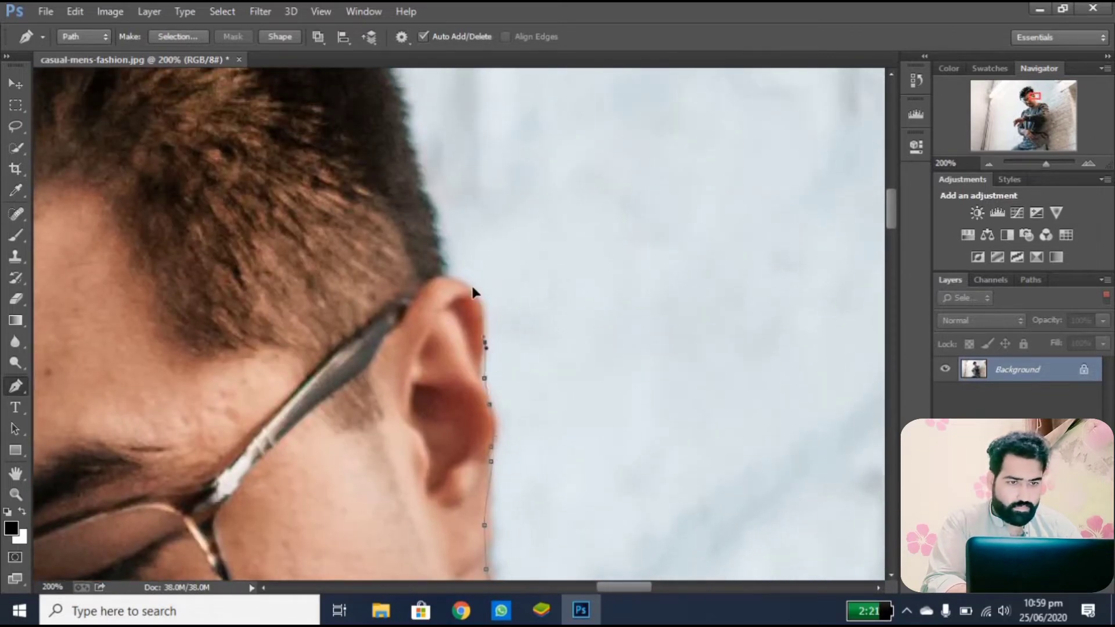
Trace the back edge of the hair from the top of the ear up to beneath the loose tuft
{"action": "scroll", "coordinate": [445, 202], "scroll_direction": "up", "scroll_amount": 2}
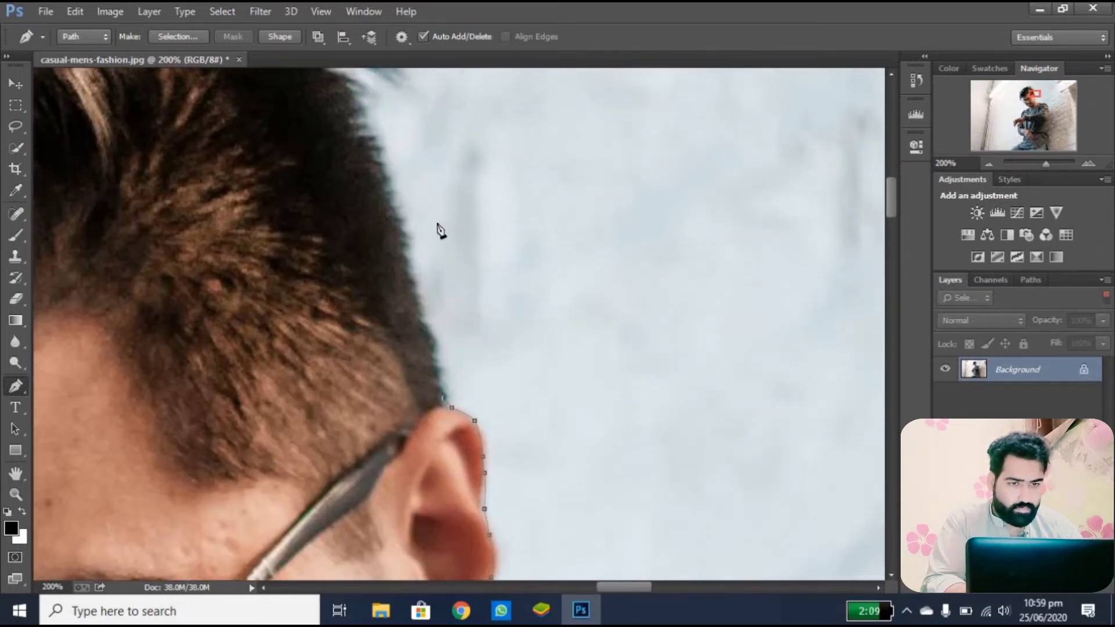
{"action": "scroll", "coordinate": [357, 110], "scroll_direction": "up", "scroll_amount": 3}
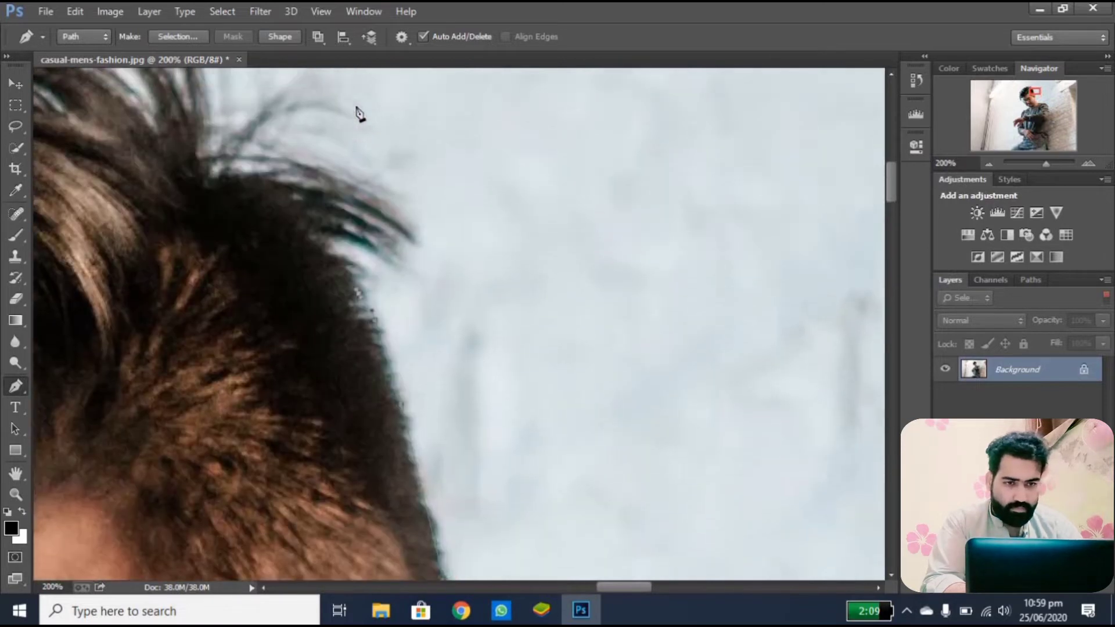
{"action": "left_click", "coordinate": [348, 312]}
{"action": "left_click_drag", "start_coordinate": [369, 314], "coordinate": [383, 318]}
{"action": "left_click", "coordinate": [330, 287]}
{"action": "left_click", "coordinate": [329, 275]}
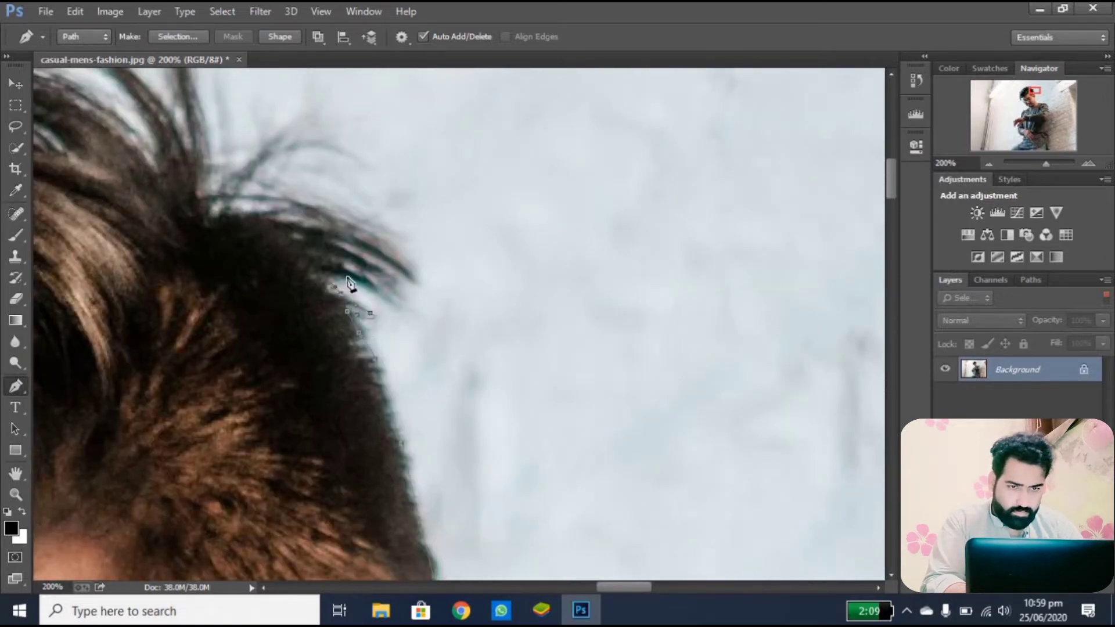
Trace the underside and strand tips of the loose hair tuft at the back of the head
{"action": "left_click", "coordinate": [342, 274]}
{"action": "left_click", "coordinate": [388, 299]}
{"action": "left_click", "coordinate": [417, 314]}
{"action": "left_click", "coordinate": [403, 292]}
{"action": "left_click", "coordinate": [413, 287]}
{"action": "left_click", "coordinate": [421, 277]}
{"action": "left_click", "coordinate": [383, 266]}
{"action": "left_click", "coordinate": [384, 252]}
{"action": "left_click", "coordinate": [421, 258]}
{"action": "left_click", "coordinate": [388, 235]}
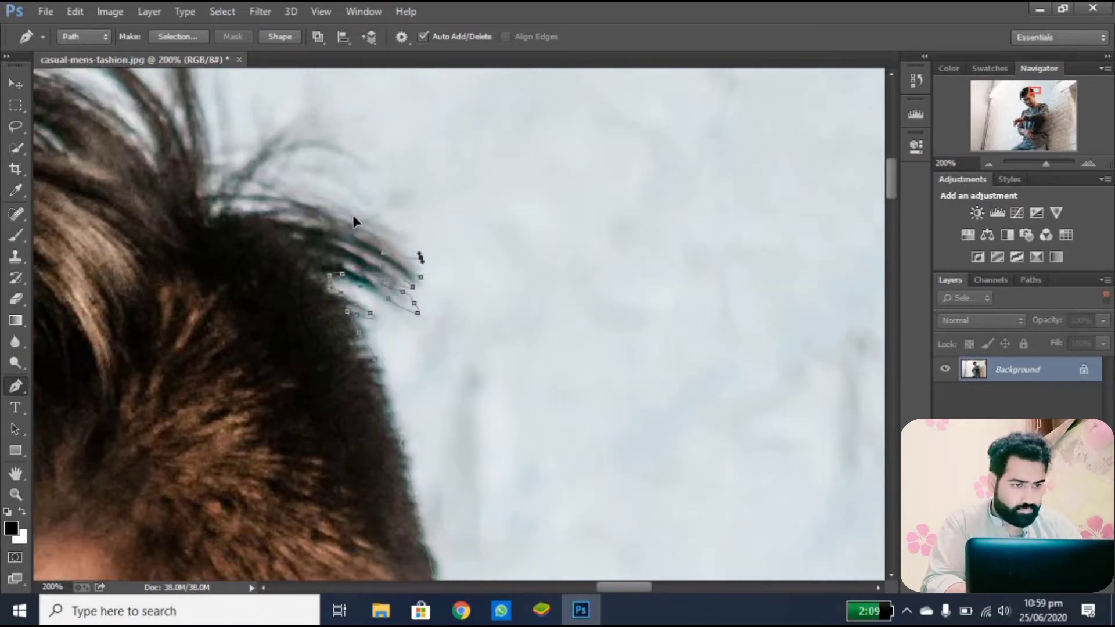
Trace the upper edge of the back hair tuft inward to the base of the upright strands
{"action": "left_click", "coordinate": [356, 218]}
{"action": "left_click", "coordinate": [337, 206]}
{"action": "left_click", "coordinate": [249, 204]}
{"action": "left_click", "coordinate": [233, 204]}
{"action": "left_click", "coordinate": [222, 207]}
{"action": "left_click", "coordinate": [207, 173]}
{"action": "left_click", "coordinate": [210, 165]}
{"action": "left_click", "coordinate": [219, 155]}
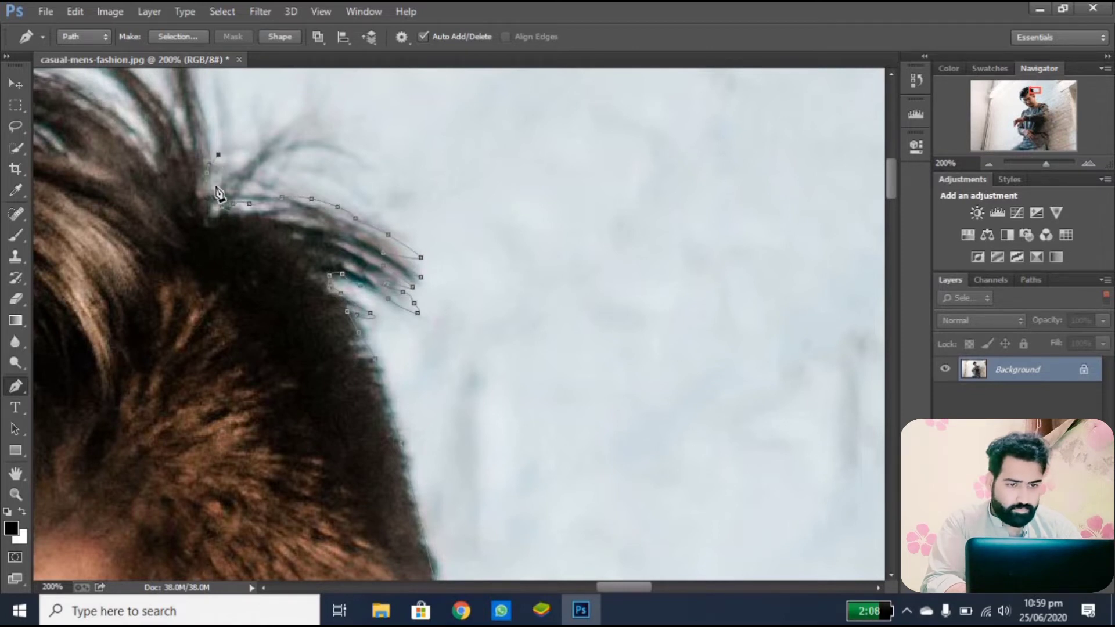
Trace around the tall upright strand at the crown, up one side and back down the other
{"action": "scroll", "coordinate": [220, 138], "scroll_direction": "up", "scroll_amount": 5}
{"action": "left_click", "coordinate": [206, 279]}
{"action": "left_click", "coordinate": [196, 247]}
{"action": "left_click", "coordinate": [194, 198]}
{"action": "left_click", "coordinate": [189, 177]}
{"action": "left_click", "coordinate": [203, 154]}
{"action": "left_click", "coordinate": [209, 138]}
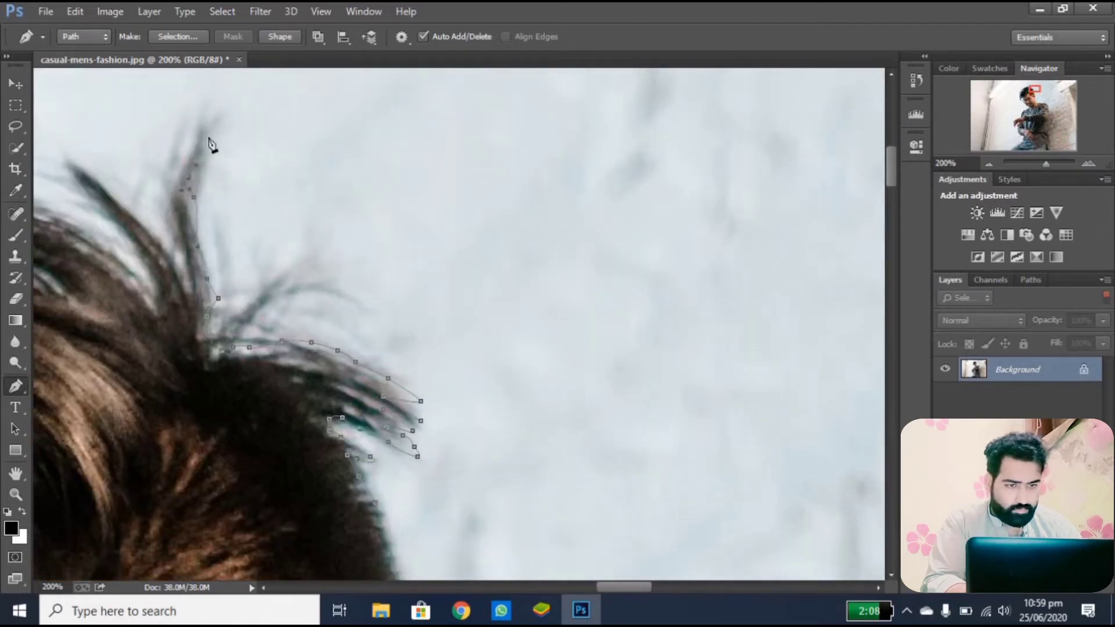
{"action": "left_click_drag", "start_coordinate": [177, 164], "coordinate": [177, 188]}
{"action": "left_click", "coordinate": [181, 219]}
Trace both sides of the slanted strand beside the upright one and fit its anchors closer to the hair
{"action": "left_click", "coordinate": [141, 212]}
{"action": "left_click", "coordinate": [121, 192]}
{"action": "left_click", "coordinate": [90, 168]}
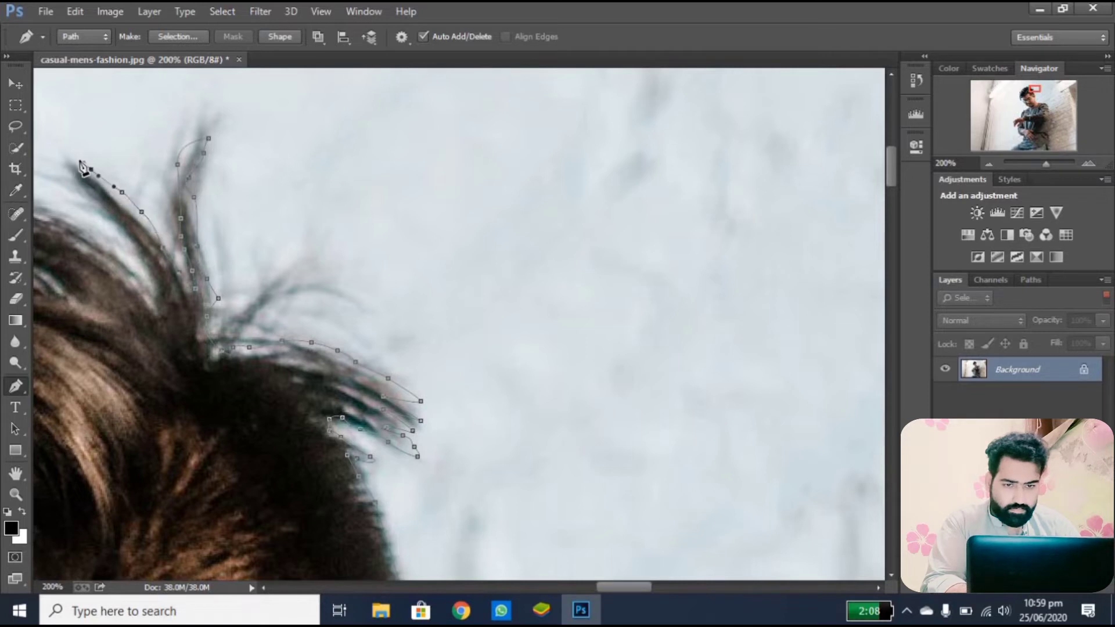
{"action": "left_click_drag", "start_coordinate": [138, 237], "coordinate": [148, 251]}
{"action": "left_click_drag", "start_coordinate": [162, 277], "coordinate": [166, 281]}
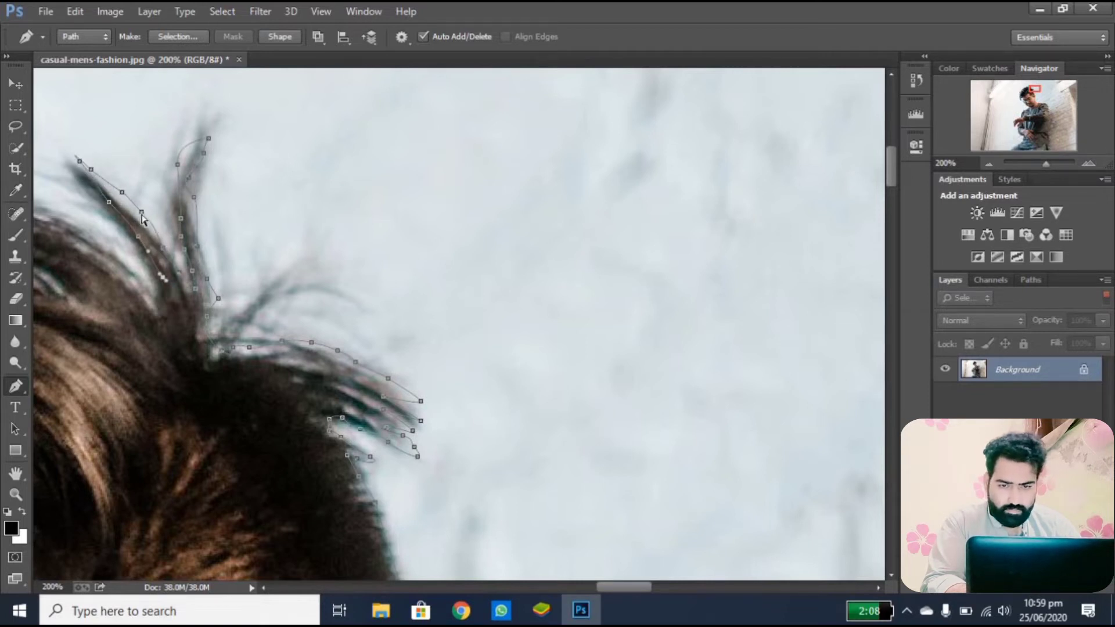
{"action": "left_click", "coordinate": [141, 216]}
{"action": "left_click_drag", "start_coordinate": [123, 197], "coordinate": [116, 196]}
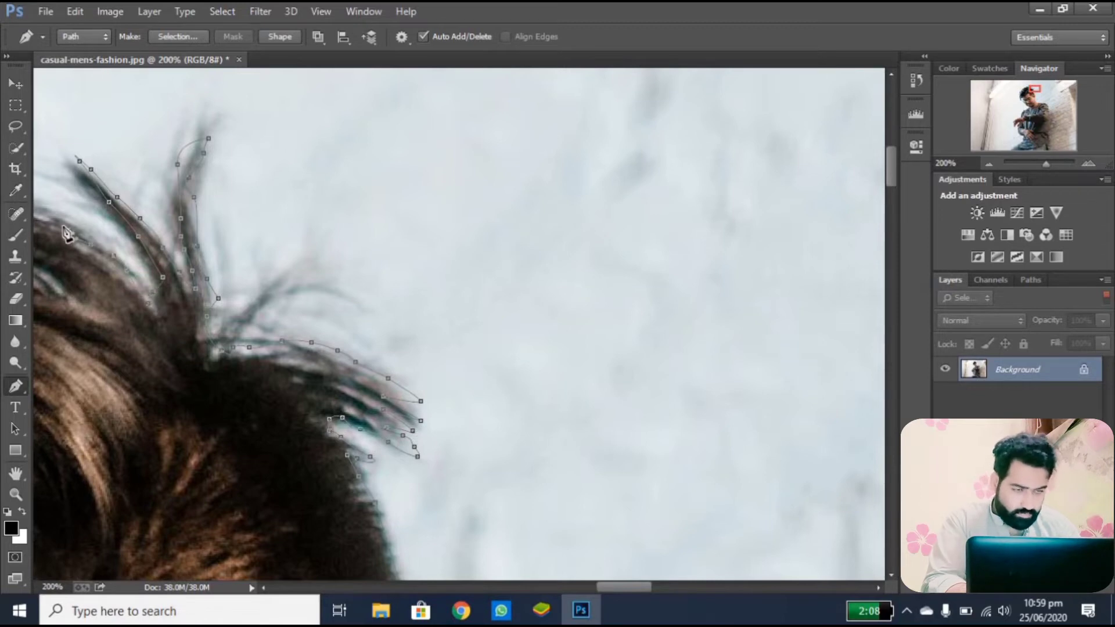
Trace around the arched strands on top of the head, including the gap beneath them
{"action": "scroll", "coordinate": [222, 236], "scroll_direction": "left", "scroll_amount": 5}
{"action": "left_click", "coordinate": [440, 200]}
{"action": "left_click", "coordinate": [358, 211]}
{"action": "mouse_move", "coordinate": [411, 194]}
{"action": "left_mouse_down"}
{"action": "mouse_move", "coordinate": [369, 206]}
{"action": "mouse_move", "coordinate": [468, 237]}
{"action": "left_mouse_up"}
{"action": "left_click", "coordinate": [344, 220]}
{"action": "left_click_drag", "start_coordinate": [480, 254], "coordinate": [480, 259]}
{"action": "left_click", "coordinate": [510, 274]}
{"action": "left_click", "coordinate": [489, 262]}
{"action": "left_click", "coordinate": [419, 238]}
{"action": "left_click", "coordinate": [375, 253]}
Trace the upper hair outline from the arched strands toward the front of the head
{"action": "left_click", "coordinate": [346, 240]}
{"action": "left_click", "coordinate": [326, 234]}
{"action": "left_click", "coordinate": [312, 235]}
{"action": "left_click", "coordinate": [284, 238]}
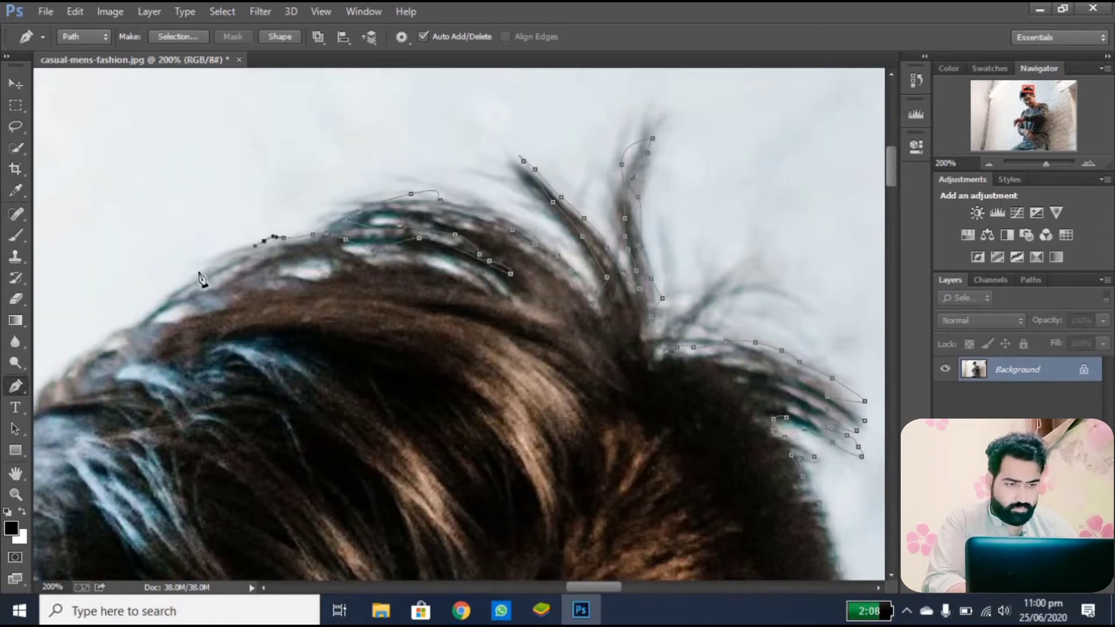
{"action": "left_click", "coordinate": [106, 342]}
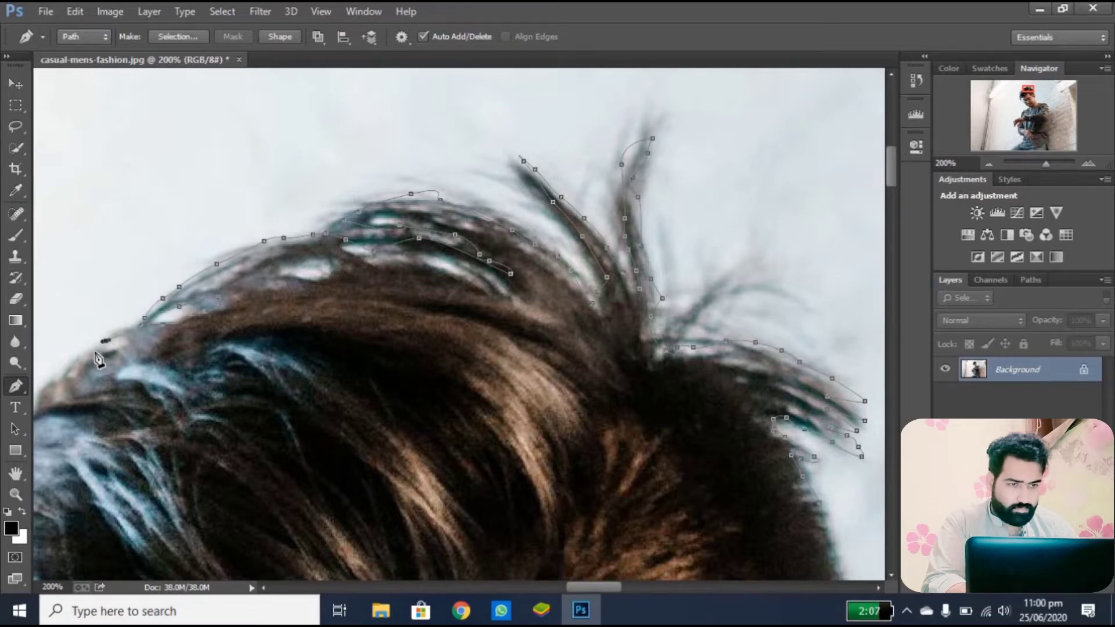
Trace the sloping front hair outline down to its protruding foremost point
{"action": "scroll", "coordinate": [95, 356], "scroll_direction": "left", "scroll_amount": 3}
{"action": "scroll", "coordinate": [96, 355], "scroll_direction": "down", "scroll_amount": 2}
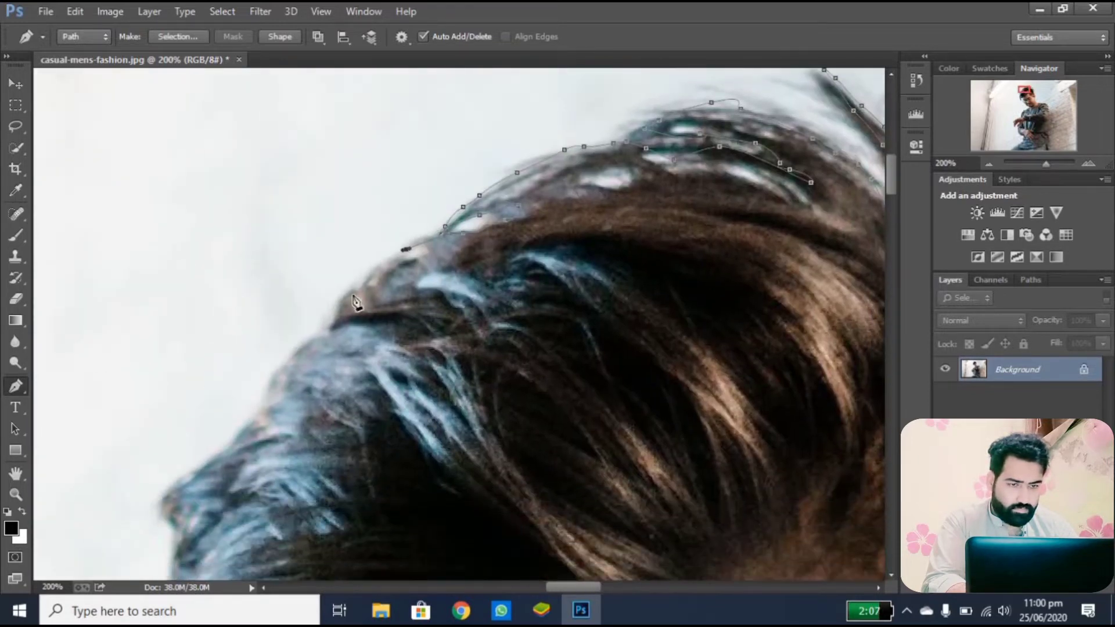
{"action": "left_click", "coordinate": [363, 283]}
{"action": "left_click", "coordinate": [329, 320]}
{"action": "left_click", "coordinate": [323, 336]}
{"action": "left_click_drag", "start_coordinate": [289, 369], "coordinate": [284, 376]}
{"action": "left_click_drag", "start_coordinate": [183, 490], "coordinate": [164, 500]}
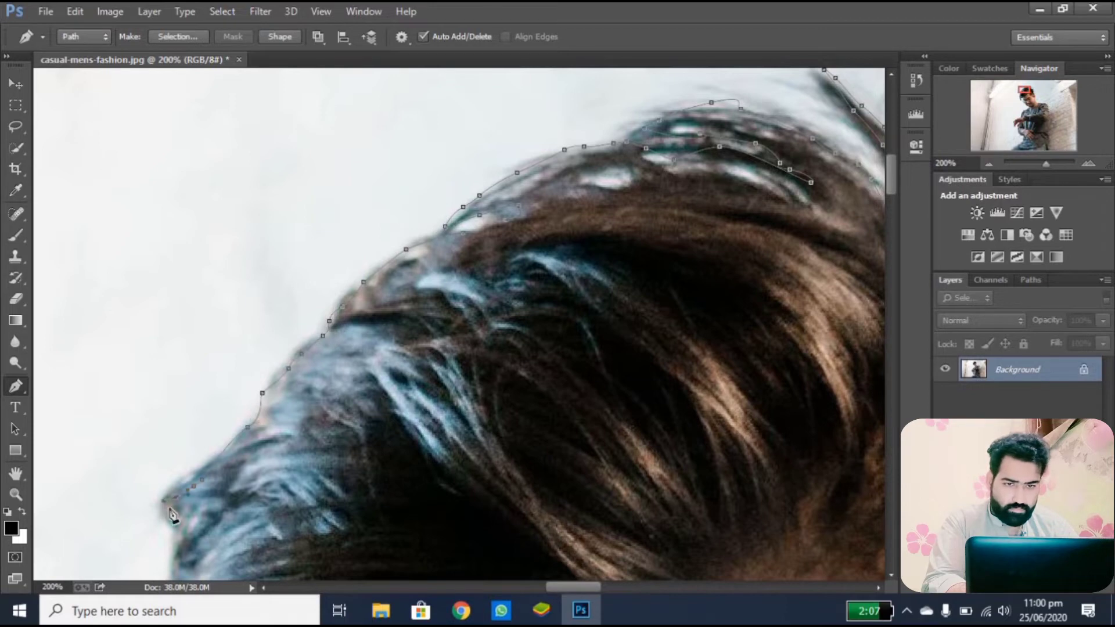
Trace the front hair edge below the protruding point, following the small strand tips
{"action": "scroll", "coordinate": [177, 521], "scroll_direction": "down", "scroll_amount": 4}
{"action": "left_click", "coordinate": [178, 325]}
{"action": "left_click", "coordinate": [169, 366]}
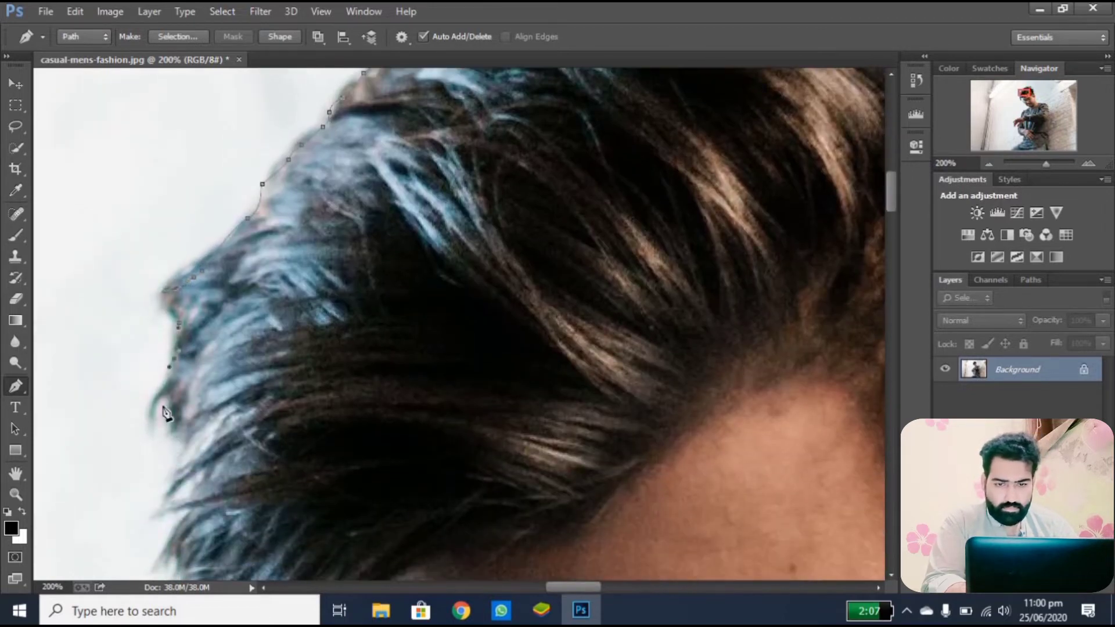
{"action": "left_click", "coordinate": [182, 442]}
{"action": "left_click", "coordinate": [161, 504]}
{"action": "left_click", "coordinate": [184, 493]}
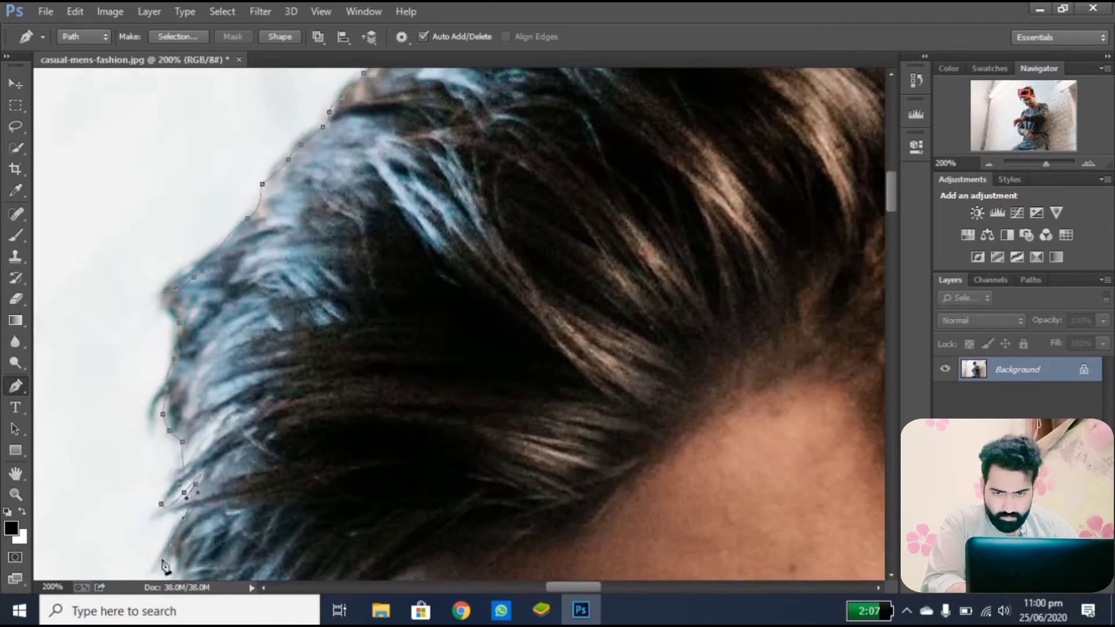
Trace the jagged outer edge of the fringe down toward its lower ends
{"action": "left_click", "coordinate": [162, 558]}
{"action": "scroll", "coordinate": [162, 561], "scroll_direction": "down", "scroll_amount": 4}
{"action": "scroll", "coordinate": [162, 560], "scroll_direction": "down", "scroll_amount": 1}
{"action": "left_click", "coordinate": [169, 350]}
{"action": "left_click", "coordinate": [183, 350]}
{"action": "left_click", "coordinate": [175, 370]}
{"action": "left_click", "coordinate": [179, 391]}
{"action": "left_click", "coordinate": [186, 434]}
{"action": "left_click", "coordinate": [196, 392]}
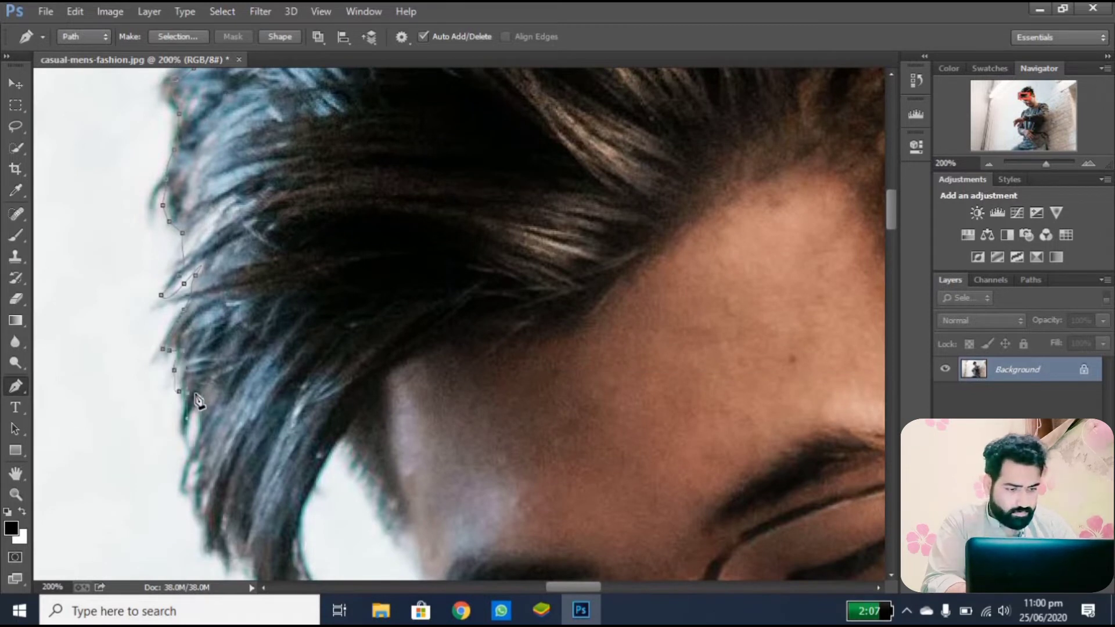
{"action": "left_click", "coordinate": [199, 444]}
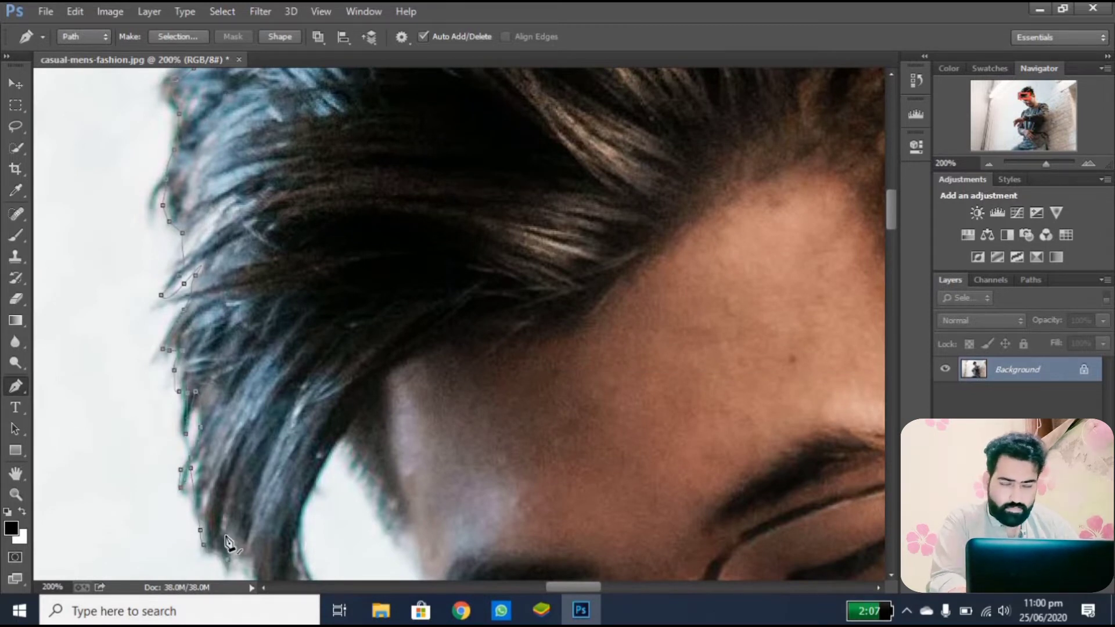
Trace around the hanging fringe lock and up its inner side to the forehead
{"action": "scroll", "coordinate": [227, 464], "scroll_direction": "down", "scroll_amount": 3}
{"action": "left_click", "coordinate": [258, 400]}
{"action": "left_click", "coordinate": [255, 431]}
{"action": "left_click_drag", "start_coordinate": [259, 460], "coordinate": [261, 471]}
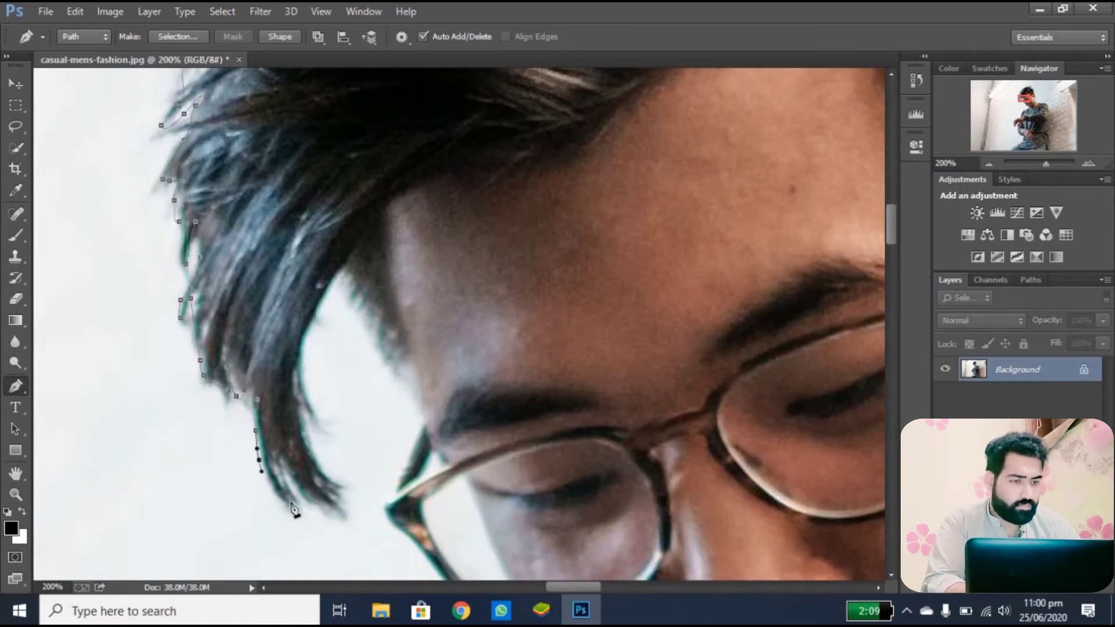
{"action": "left_click", "coordinate": [318, 470]}
{"action": "left_click", "coordinate": [306, 439]}
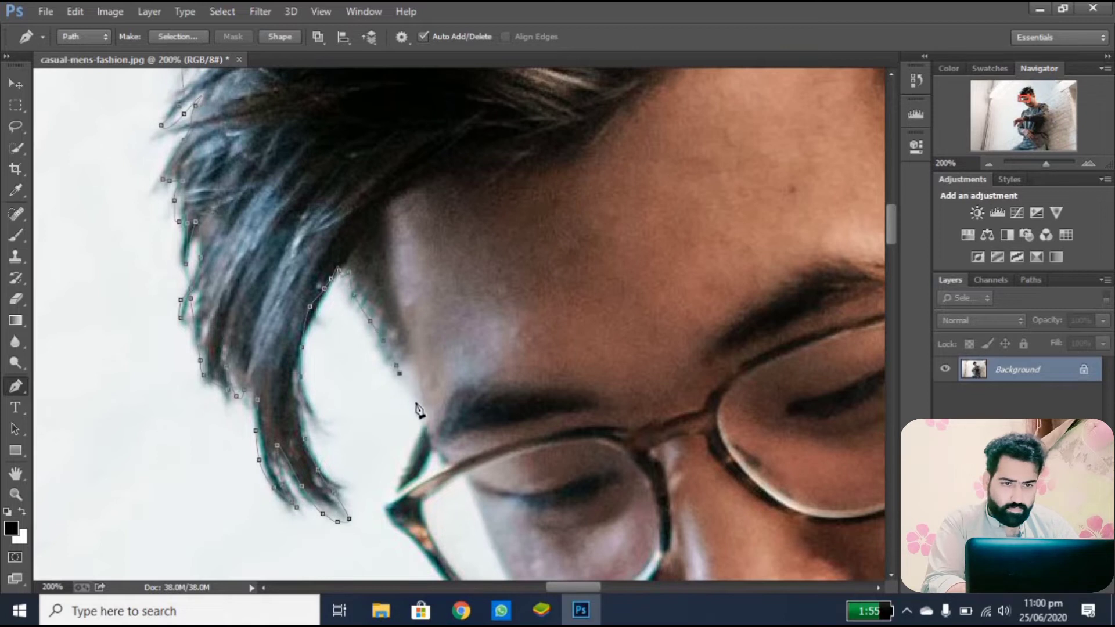
Trace the outer corner and lower rim of the glasses and close the path at the cheek
{"action": "left_click", "coordinate": [416, 444]}
{"action": "left_click", "coordinate": [401, 473]}
{"action": "left_click", "coordinate": [392, 497]}
{"action": "left_click_drag", "start_coordinate": [387, 507], "coordinate": [382, 513]}
{"action": "scroll", "coordinate": [378, 517], "scroll_direction": "down", "scroll_amount": 3}
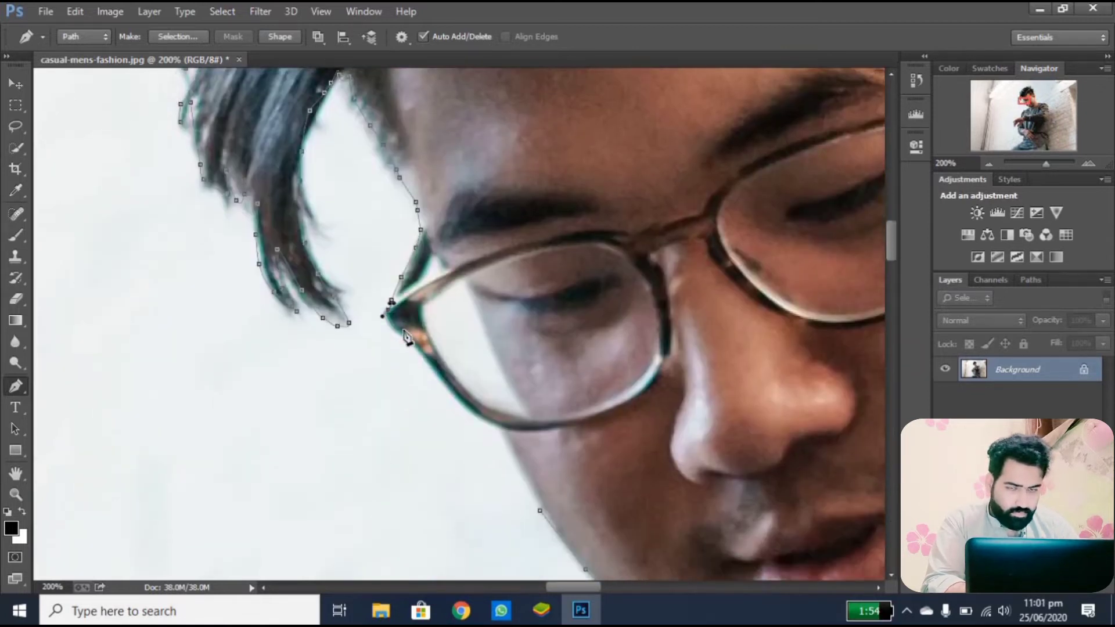
{"action": "left_click", "coordinate": [421, 357]}
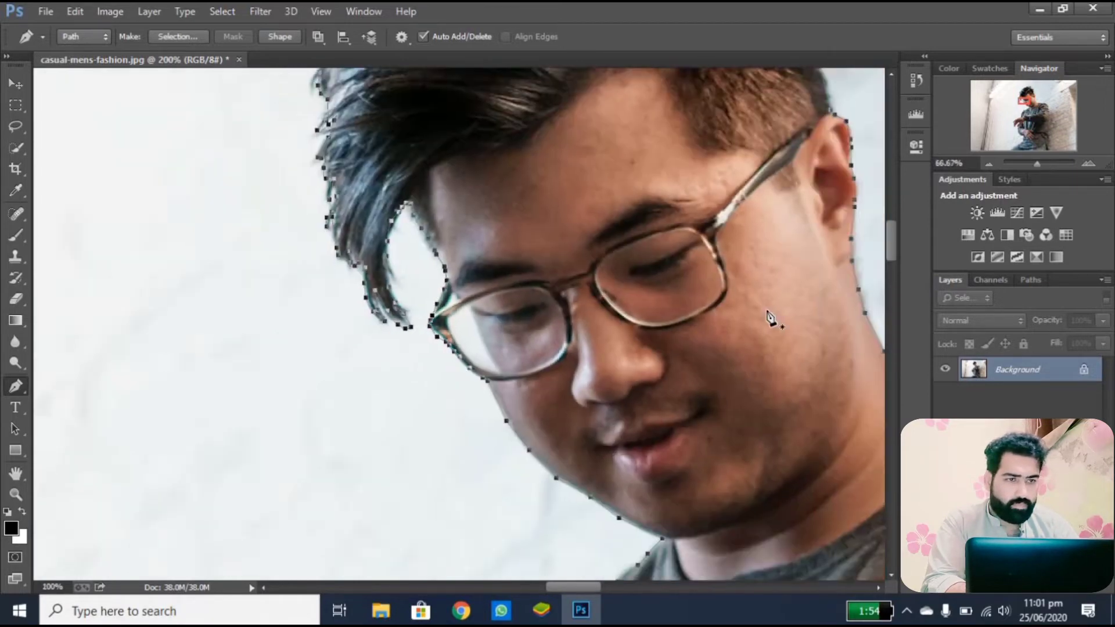
Convert the closed path into a new anti-aliased selection with a feather radius of 0 pixels
{"action": "key", "text": "ctrl+minus"}
{"action": "key", "text": "ctrl+minus"}
{"action": "key", "text": "ctrl+minus"}
{"action": "key", "text": "ctrl+minus"}
{"action": "key", "text": "ctrl+minus"}
{"action": "key", "text": "ctrl+minus"}
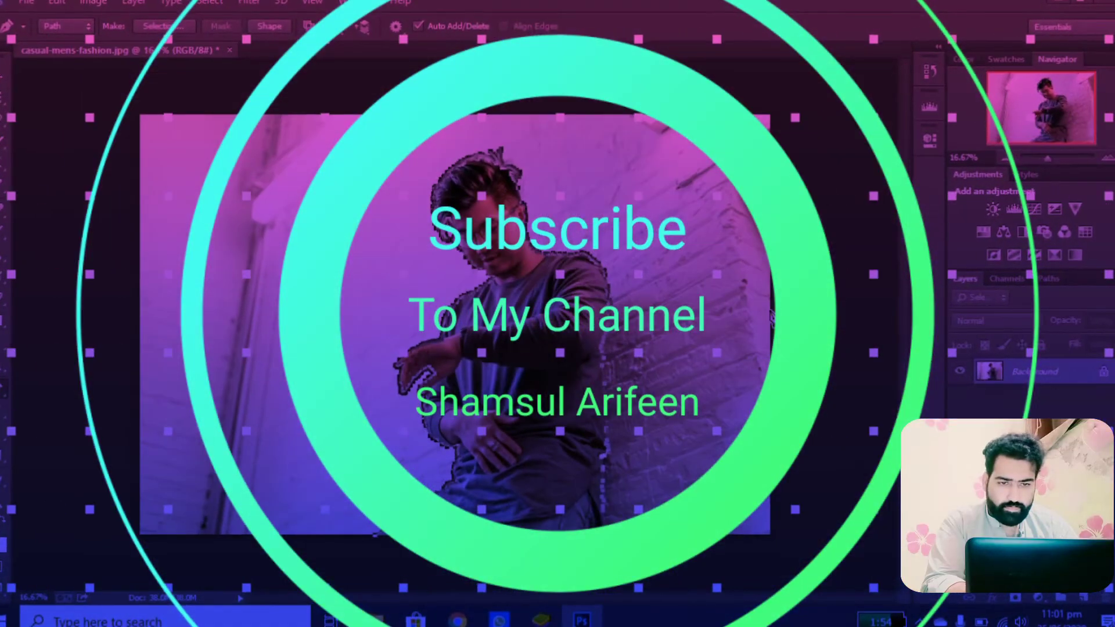
{"action": "right_click", "coordinate": [572, 346]}
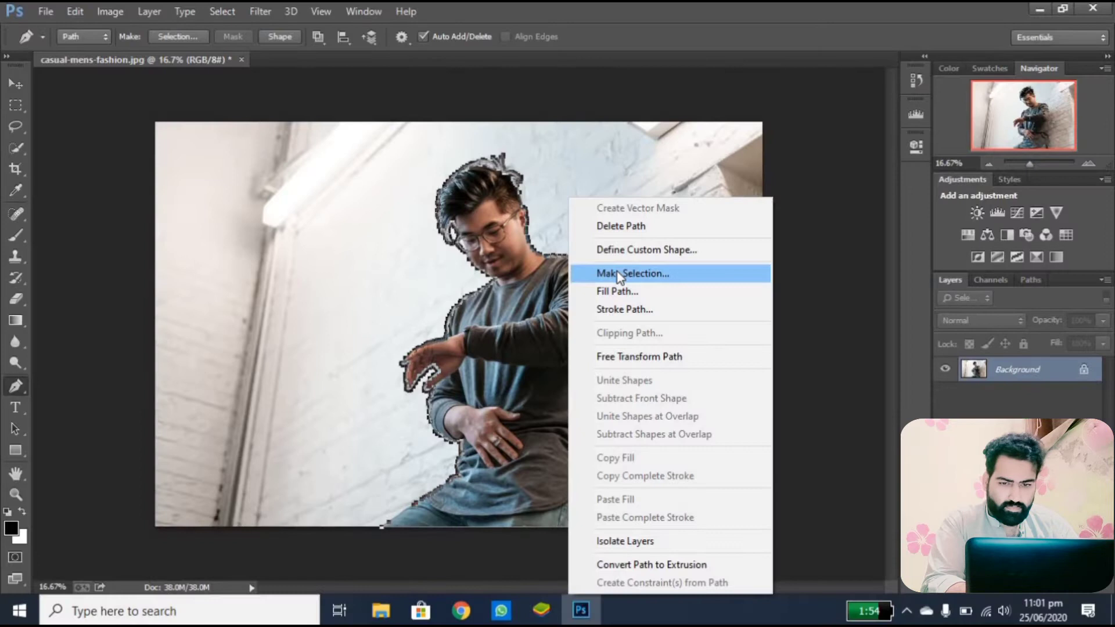
{"action": "left_click", "coordinate": [623, 272]}
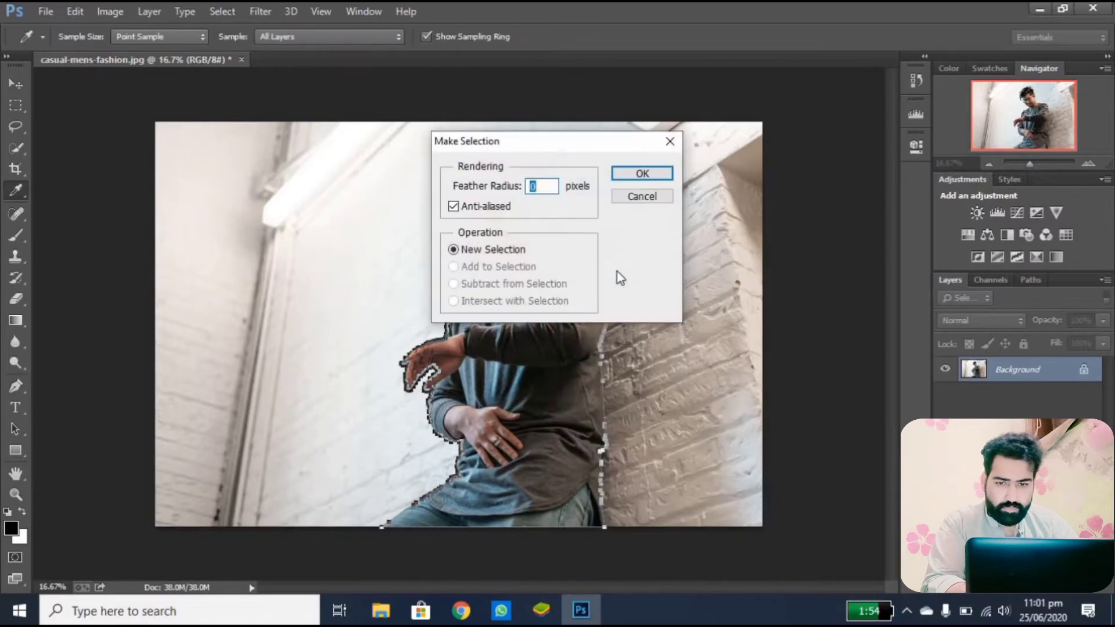
{"action": "left_click", "coordinate": [626, 176]}
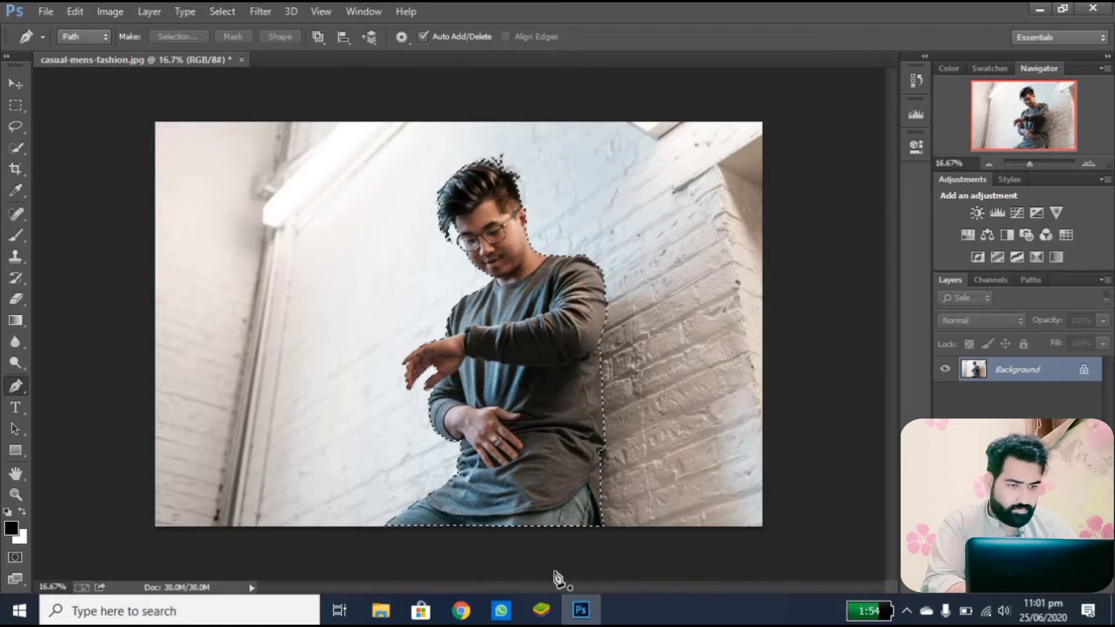
Open pink-paint-peeling-off-brick-wall-texture.jpg as a separate document and return to casual-mens-fashion.jpg
{"action": "left_click", "coordinate": [580, 608]}
{"action": "mouse_move", "coordinate": [212, 195]}
{"action": "left_mouse_down"}
{"action": "mouse_move", "coordinate": [610, 586]}
{"action": "mouse_move", "coordinate": [574, 396]}
{"action": "mouse_move", "coordinate": [571, 54]}
{"action": "left_mouse_up"}
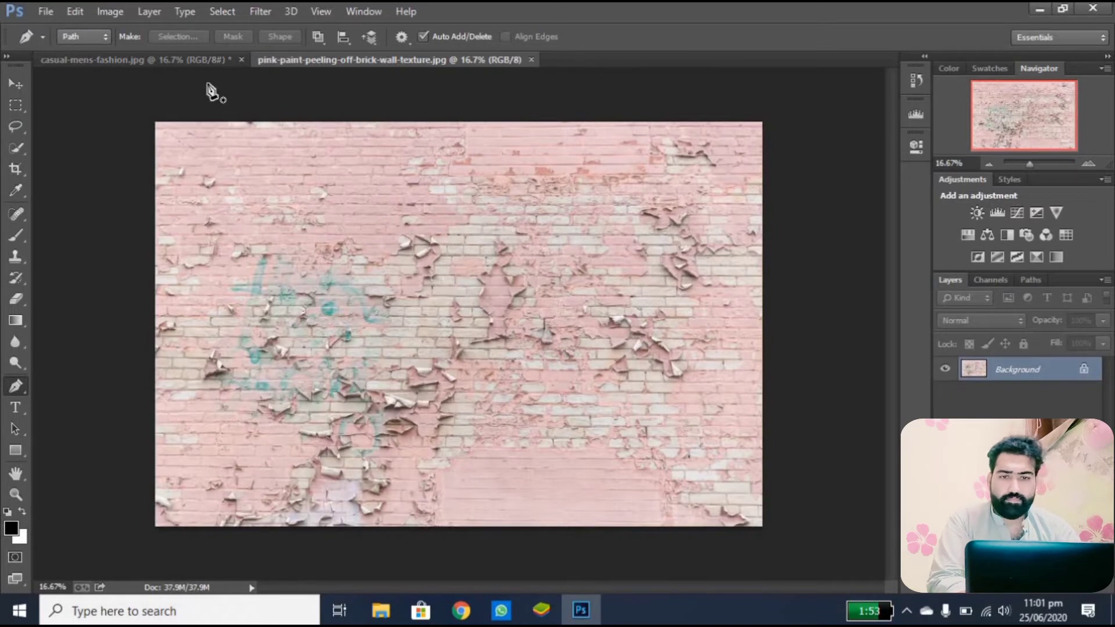
{"action": "left_click", "coordinate": [203, 62]}
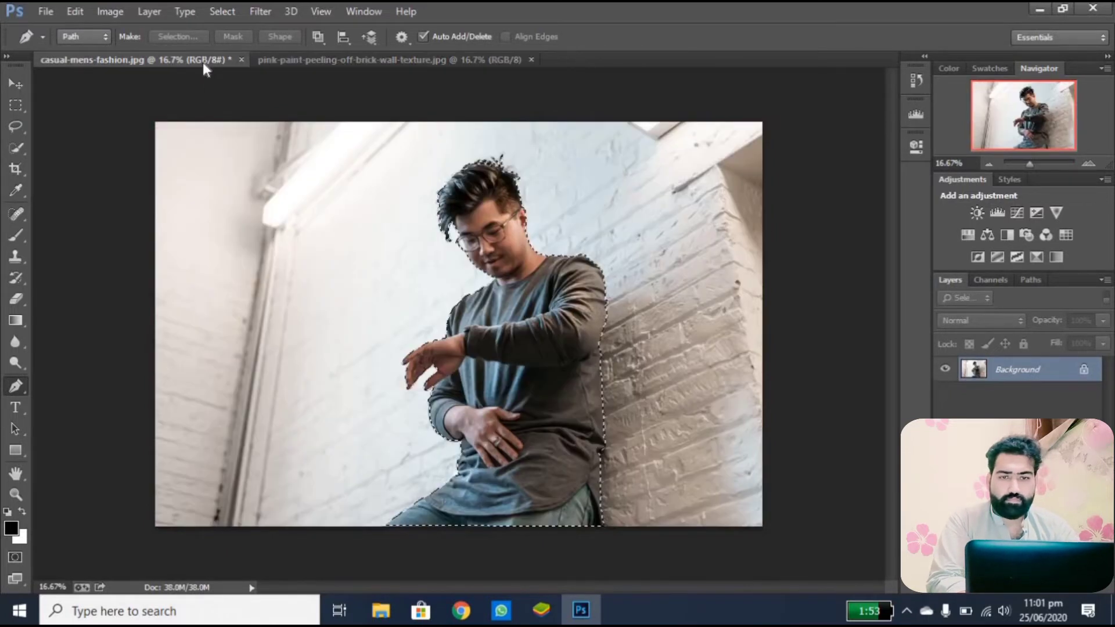
Start Refine Edge on the man's selection and set Radius to 1.0 px and Smooth to 64
{"action": "left_click", "coordinate": [15, 83]}
{"action": "left_click", "coordinate": [14, 106]}
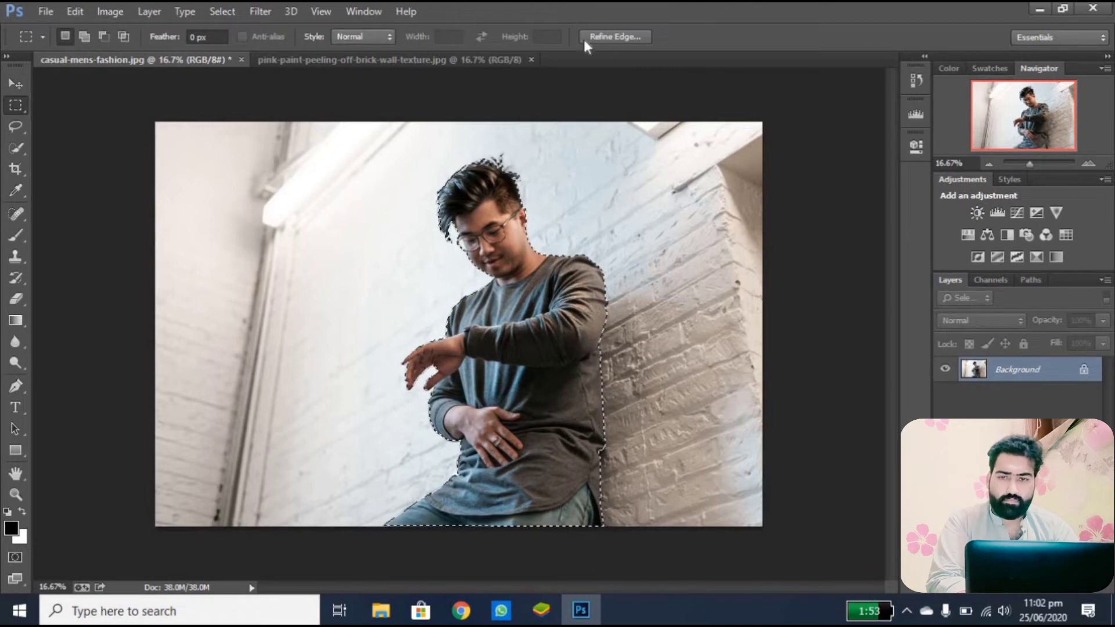
{"action": "left_click", "coordinate": [610, 37]}
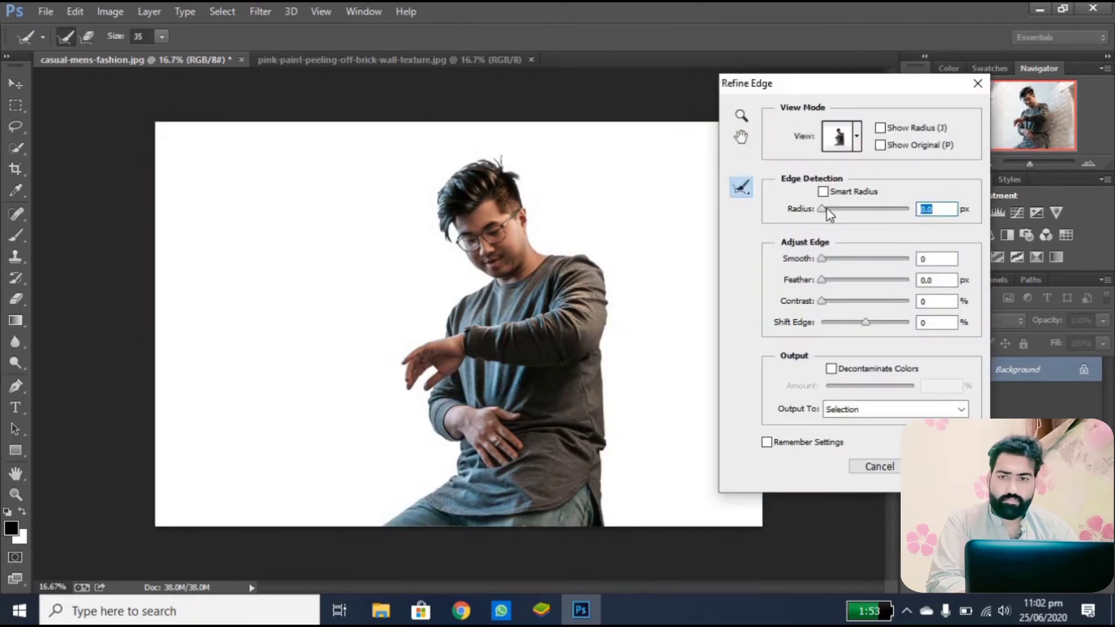
{"action": "left_click", "coordinate": [827, 209]}
{"action": "left_click", "coordinate": [850, 258]}
{"action": "left_click", "coordinate": [876, 259]}
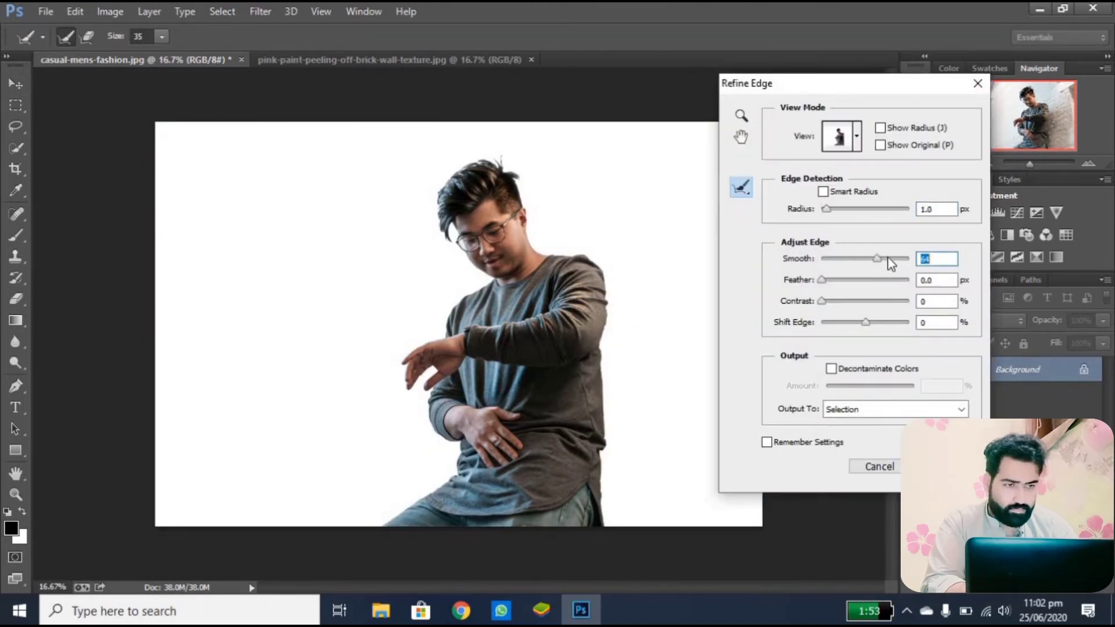
Set the selection edge's Feather to 3.3 px, Contrast to 13% and Shift Edge to +23%
{"action": "left_click", "coordinate": [826, 280]}
{"action": "left_click", "coordinate": [837, 280]}
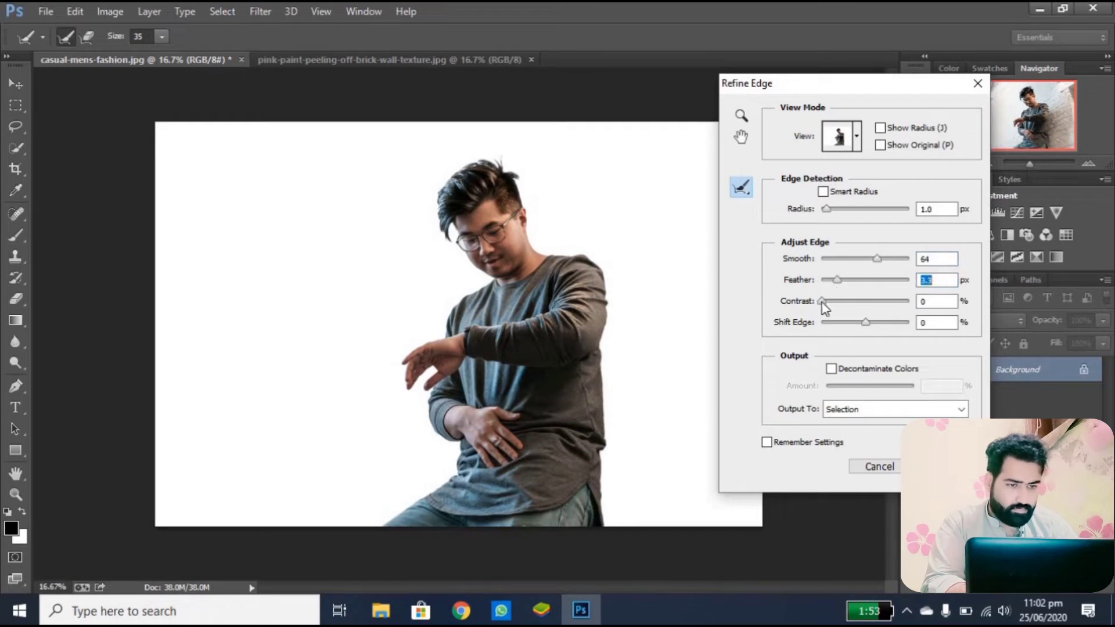
{"action": "left_click", "coordinate": [835, 300]}
{"action": "left_click", "coordinate": [876, 323]}
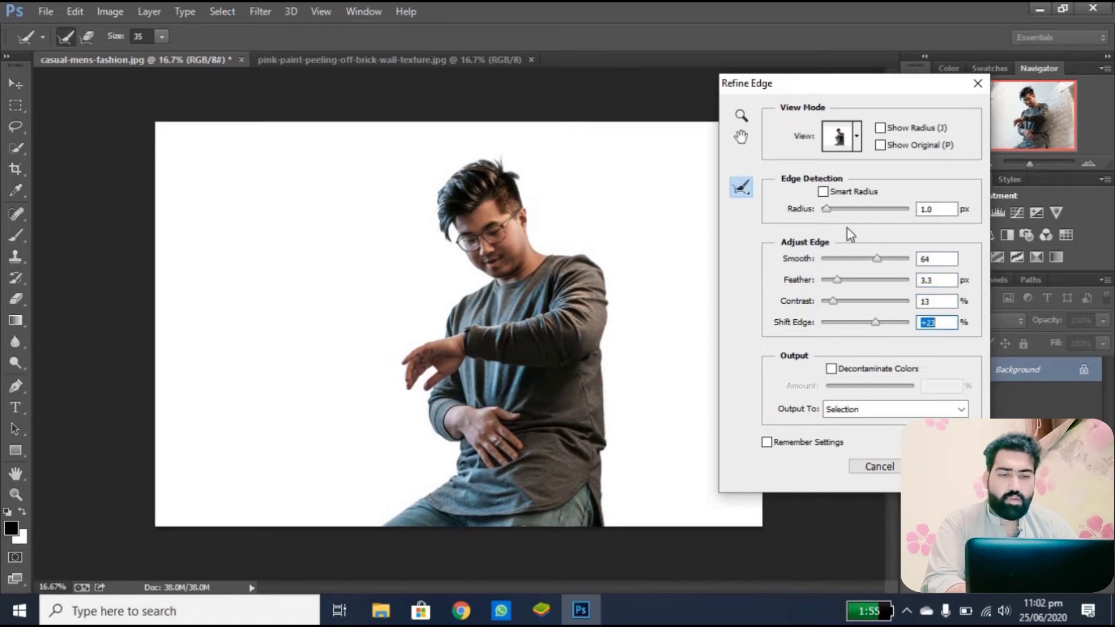
Readjust the edge detection radius to a low value, enable Smart Radius and apply the refinement as a selection
{"action": "left_click", "coordinate": [861, 210]}
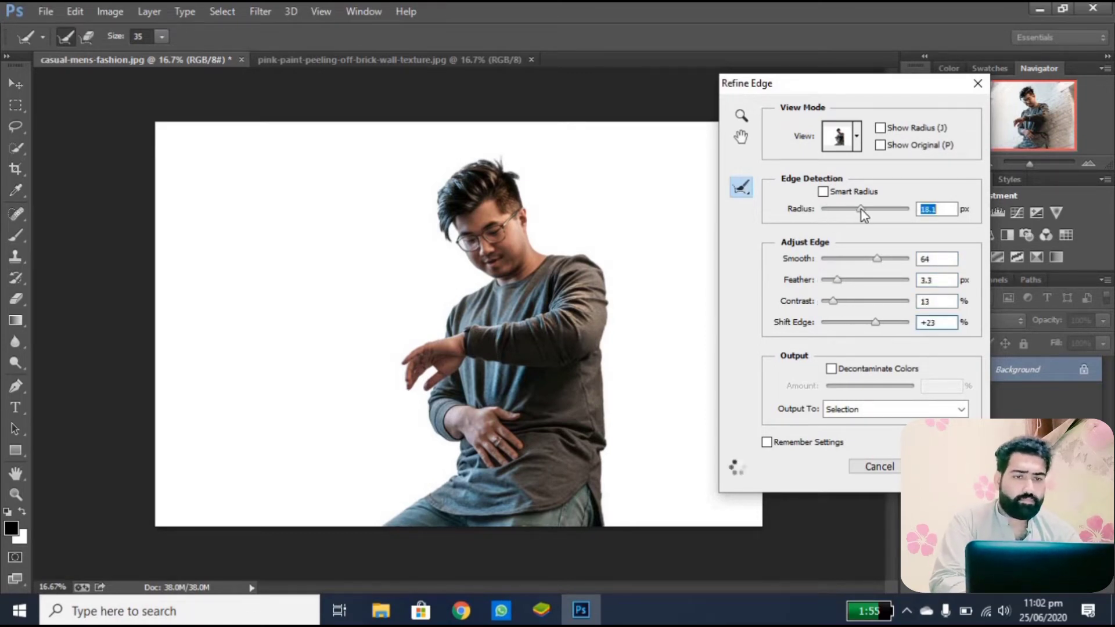
{"action": "left_click", "coordinate": [829, 211]}
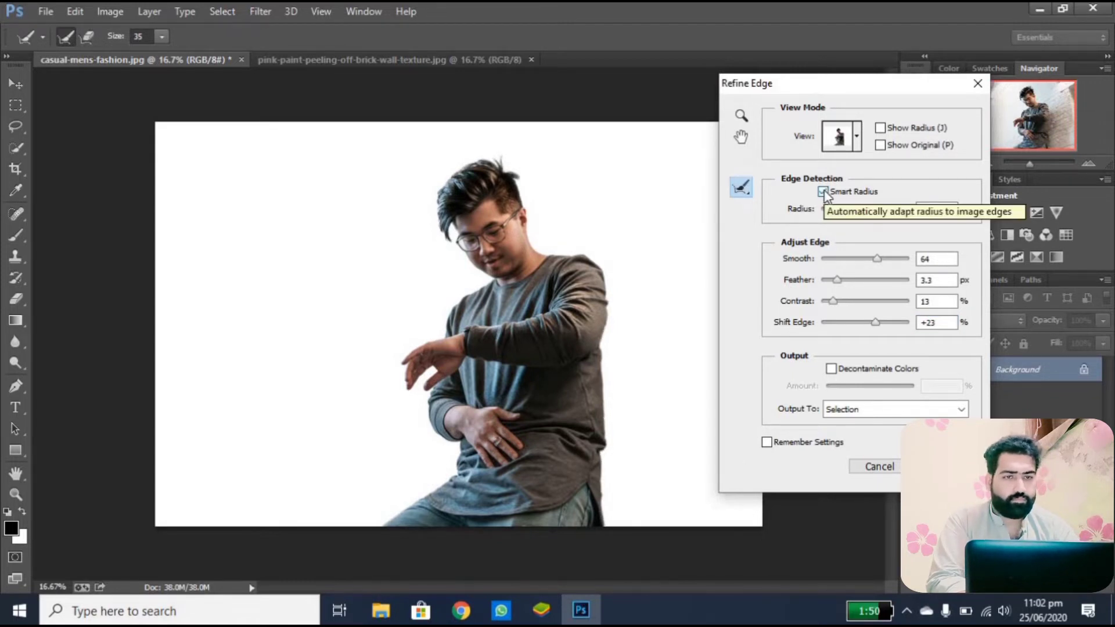
{"action": "left_click", "coordinate": [825, 191]}
{"action": "left_click", "coordinate": [945, 466]}
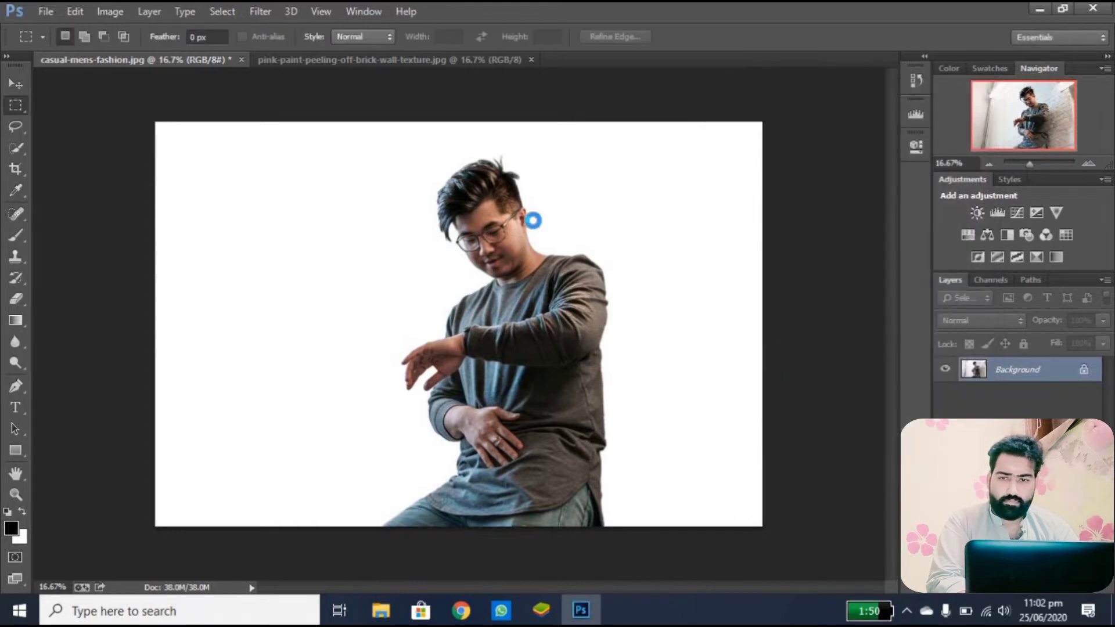
Move the selected man from casual-mens-fashion.jpg into the pink brick wall document, placing him right of centre along the lower edge
{"action": "key", "text": "v"}
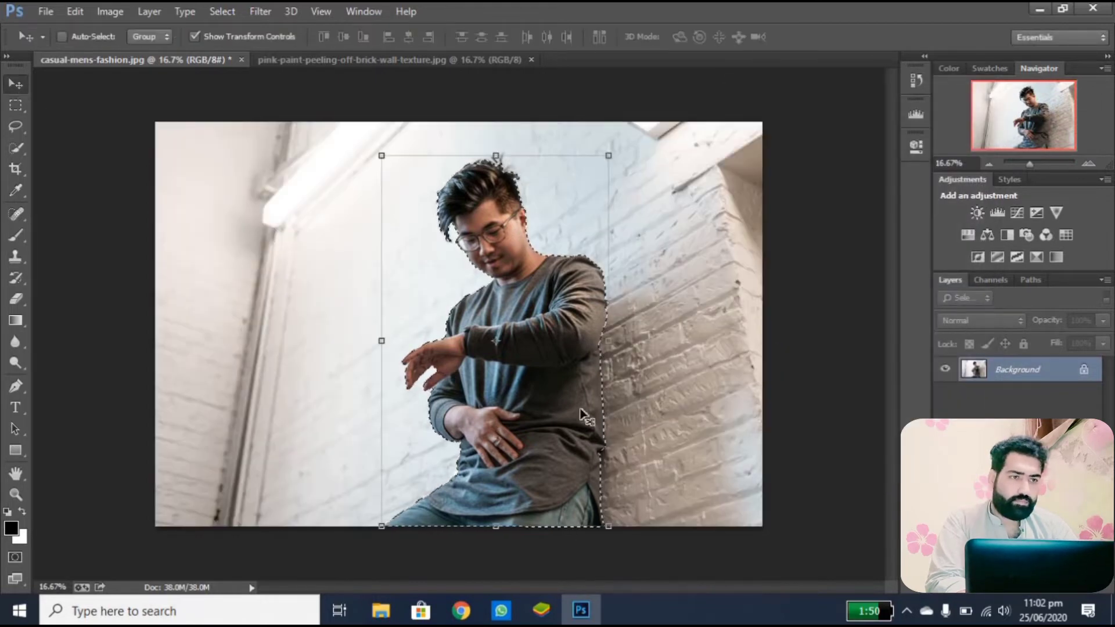
{"action": "left_click_drag", "start_coordinate": [540, 308], "coordinate": [578, 304]}
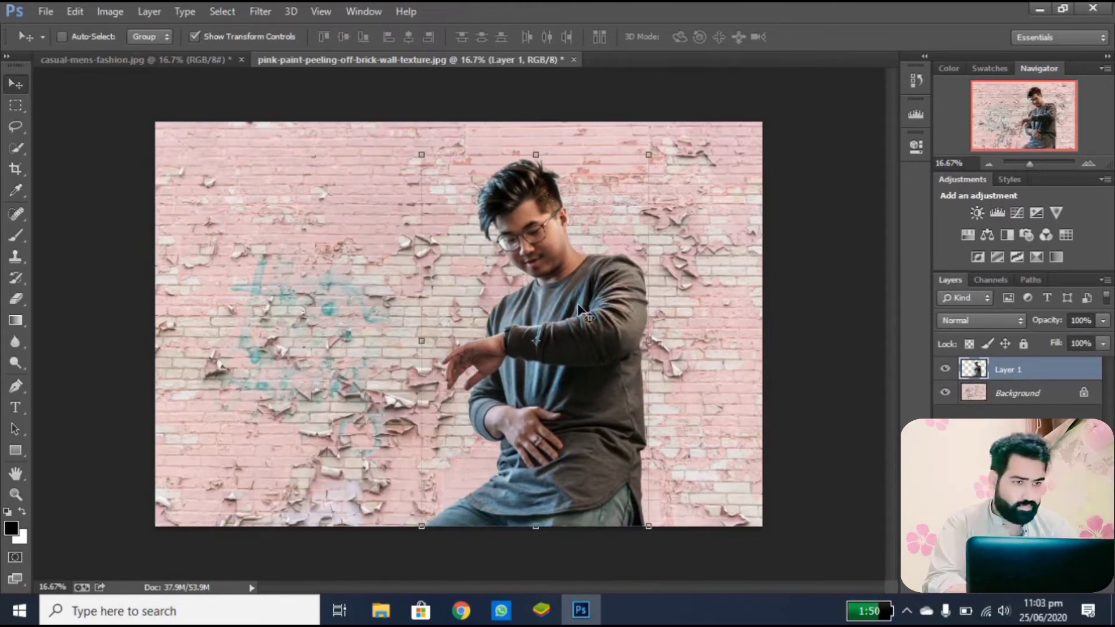
{"action": "left_click", "coordinate": [16, 105]}
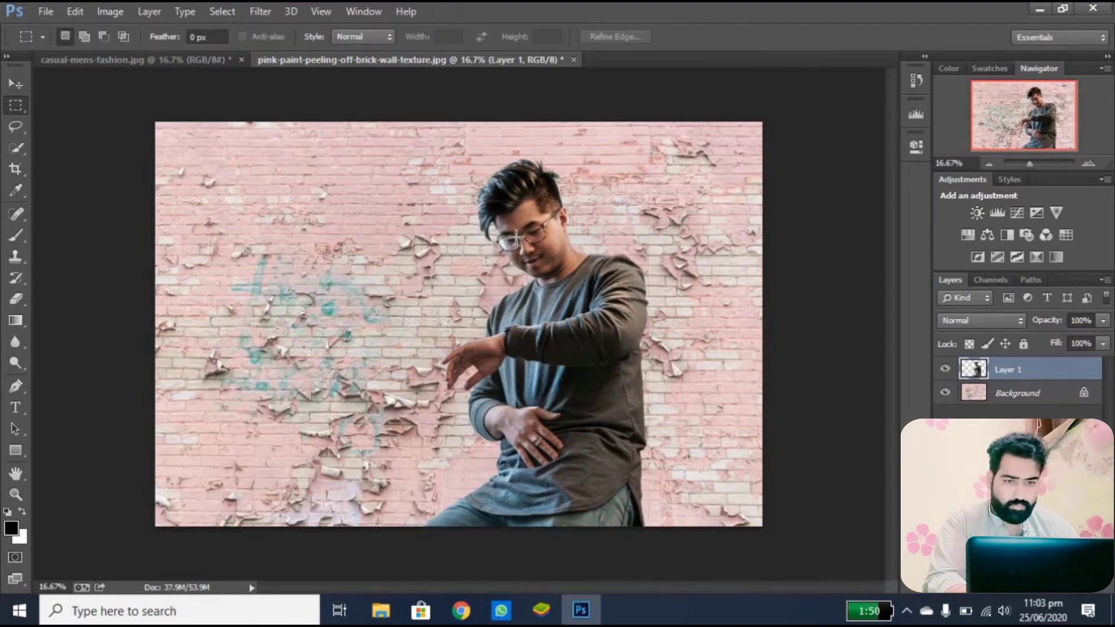
Erase most of the leftover white background inside the outer lens of the man's glasses with the 13 px Eraser
{"action": "key", "text": "ctrl+plus"}
{"action": "key", "text": "ctrl+plus"}
{"action": "key", "text": "ctrl+plus"}
{"action": "key", "text": "ctrl+plus"}
{"action": "scroll", "coordinate": [730, 186], "scroll_direction": "up", "scroll_amount": 4}
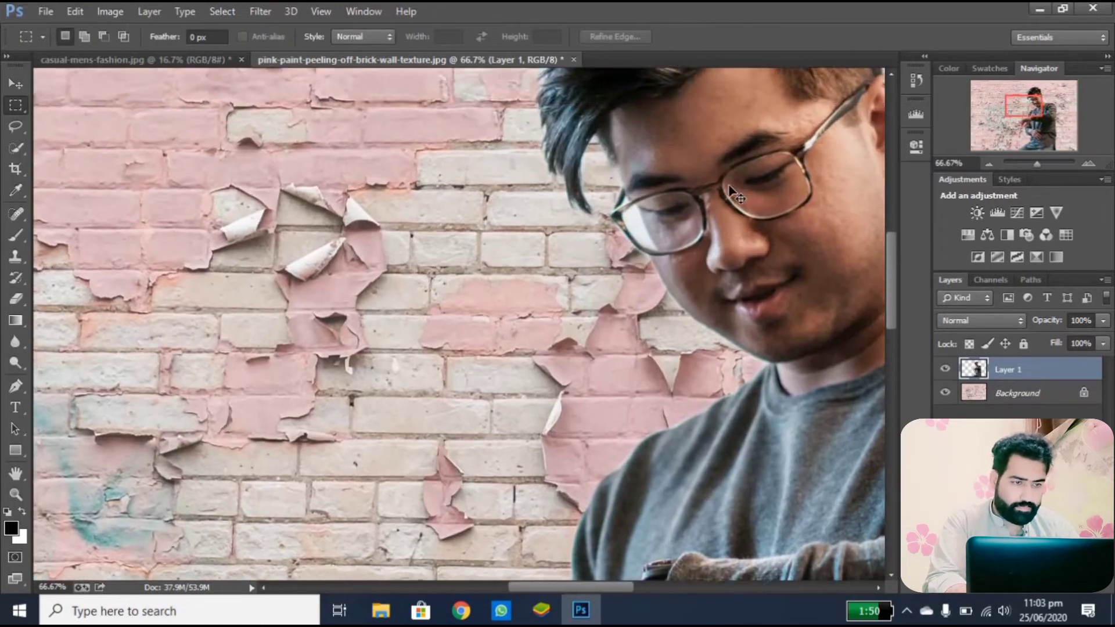
{"action": "key", "text": "ctrl+plus"}
{"action": "key", "text": "ctrl+plus"}
{"action": "key", "text": "ctrl+plus"}
{"action": "scroll", "coordinate": [730, 186], "scroll_direction": "right", "scroll_amount": 3}
{"action": "scroll", "coordinate": [729, 186], "scroll_direction": "right", "scroll_amount": 3}
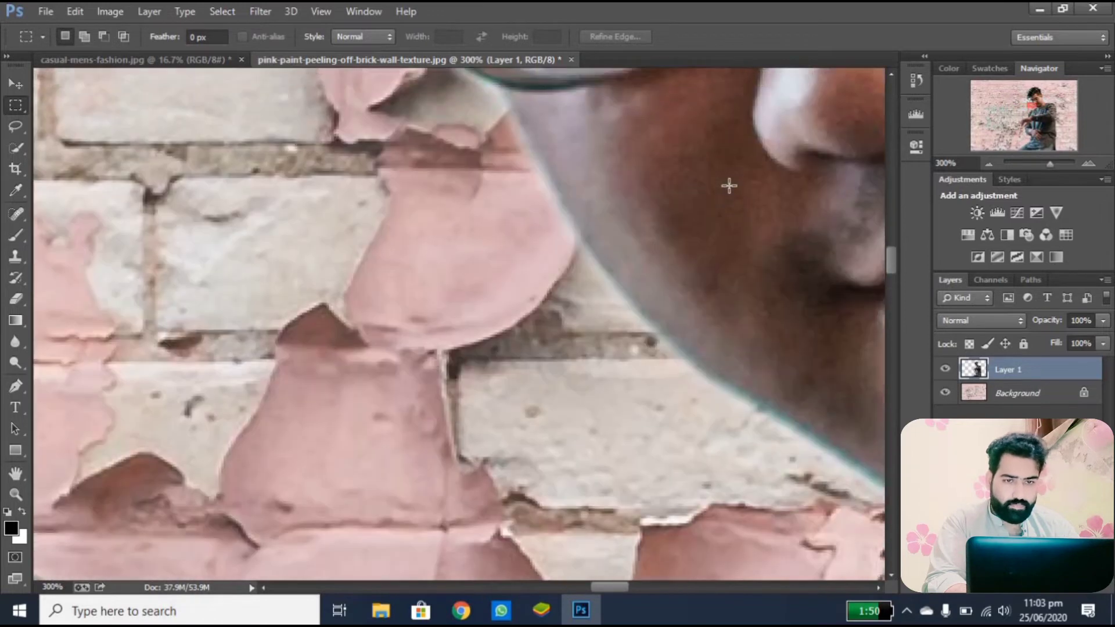
{"action": "scroll", "coordinate": [729, 186], "scroll_direction": "up", "scroll_amount": 2}
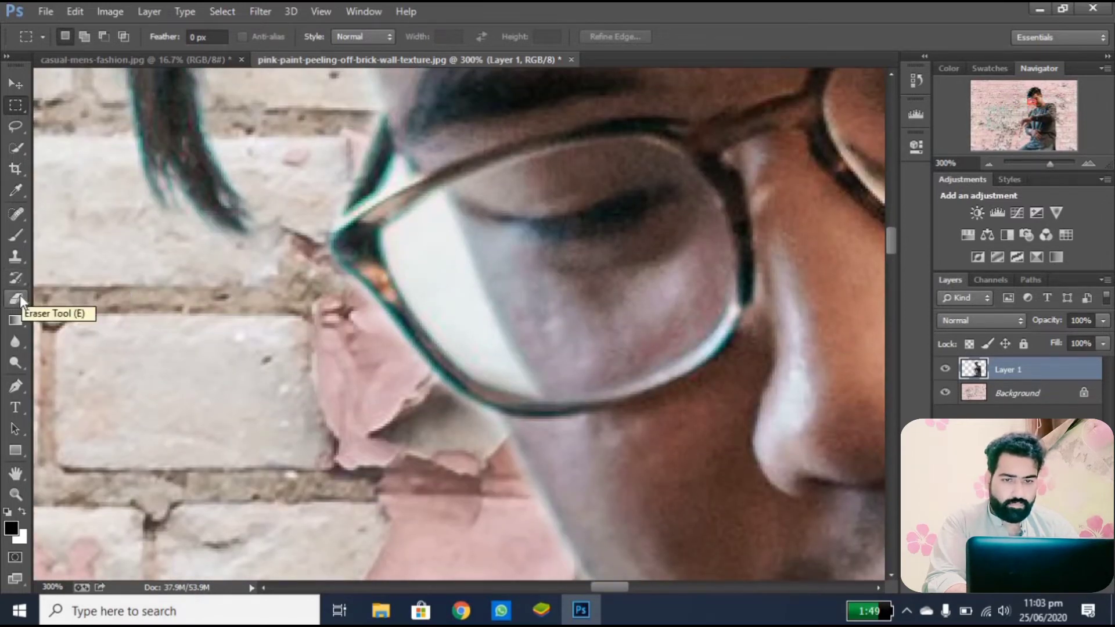
{"action": "left_click", "coordinate": [18, 297]}
{"action": "mouse_move", "coordinate": [408, 250]}
{"action": "left_mouse_down"}
{"action": "mouse_move", "coordinate": [425, 228]}
{"action": "mouse_move", "coordinate": [438, 266]}
{"action": "mouse_move", "coordinate": [435, 212]}
{"action": "mouse_move", "coordinate": [394, 234]}
{"action": "mouse_move", "coordinate": [435, 301]}
{"action": "mouse_move", "coordinate": [450, 292]}
{"action": "mouse_move", "coordinate": [430, 215]}
{"action": "left_mouse_up"}
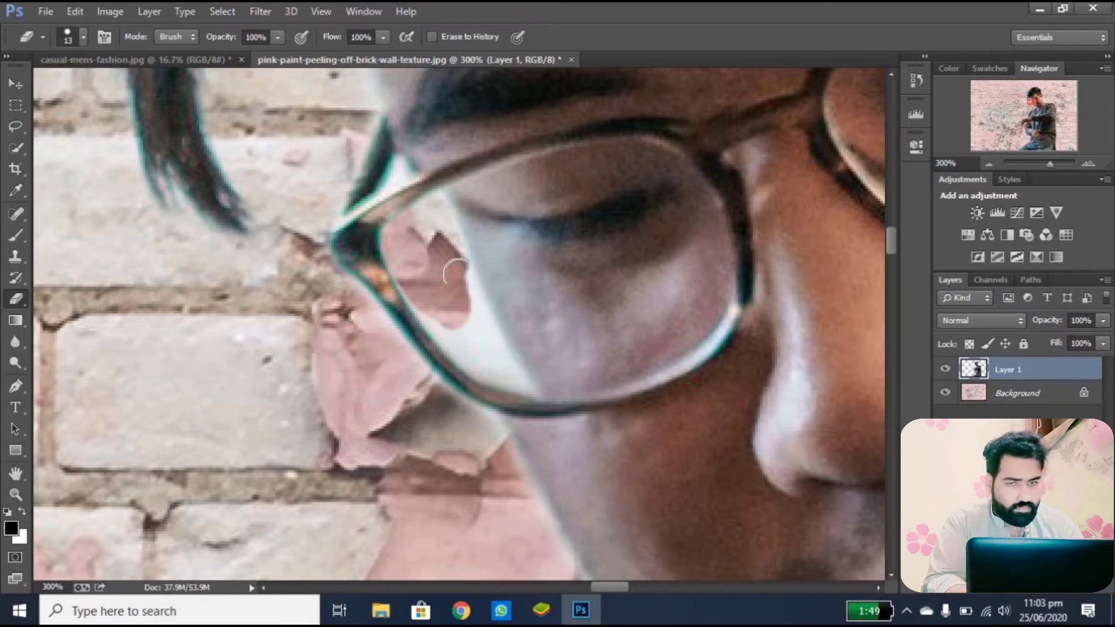
{"action": "mouse_move", "coordinate": [462, 295]}
{"action": "left_mouse_down"}
{"action": "mouse_move", "coordinate": [491, 349]}
{"action": "mouse_move", "coordinate": [459, 342]}
{"action": "mouse_move", "coordinate": [431, 306]}
{"action": "left_mouse_up"}
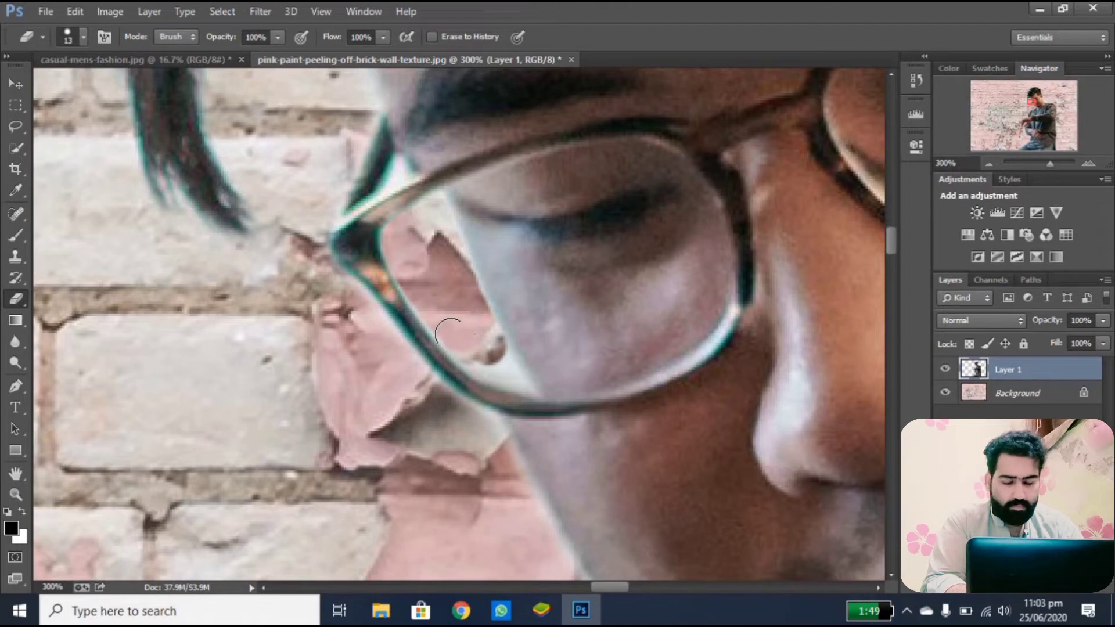
Reduce the Eraser size to 3 px and erase the remaining white in the lens corner and the gap beside the glasses frame
{"action": "left_click", "coordinate": [83, 36]}
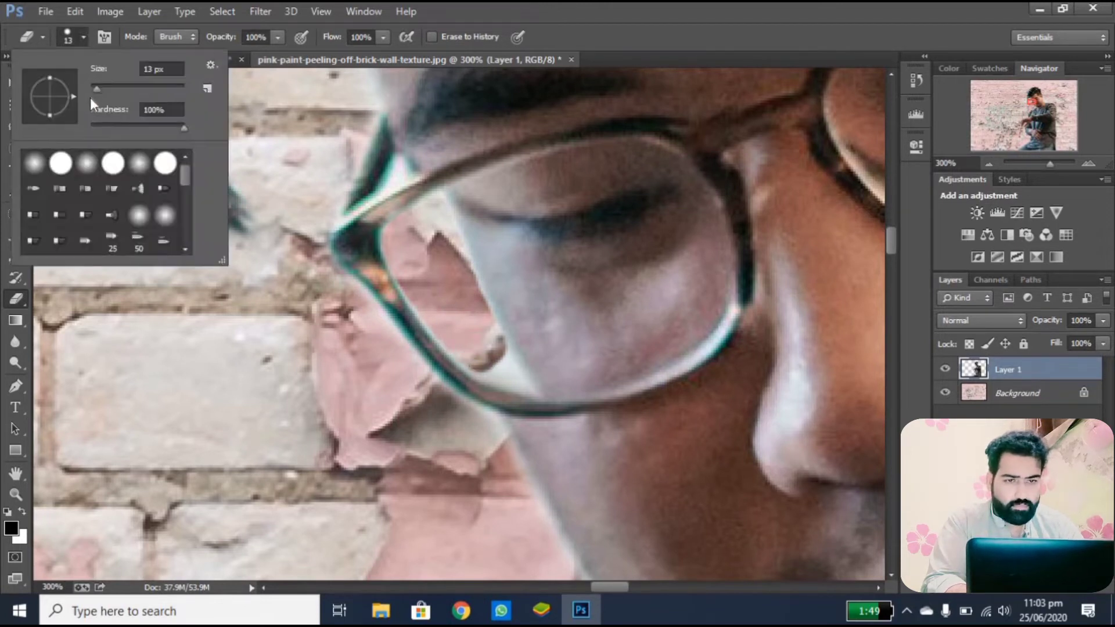
{"action": "left_click_drag", "start_coordinate": [94, 89], "coordinate": [93, 92]}
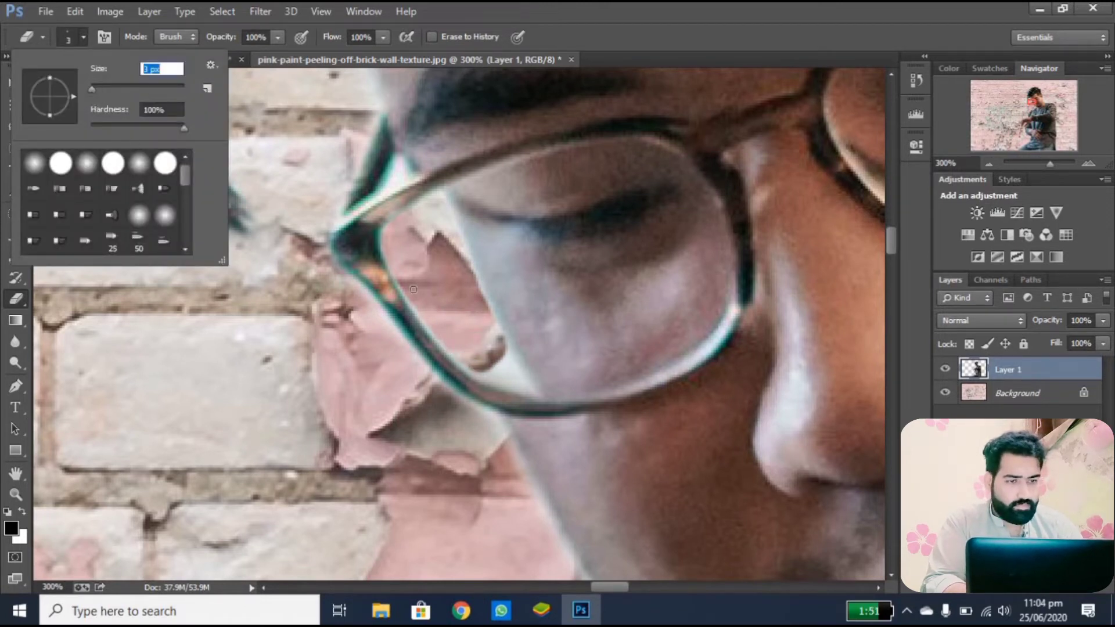
{"action": "key", "text": "ctrl+plus"}
{"action": "key", "text": "ctrl+plus"}
{"action": "key", "text": "ctrl+plus"}
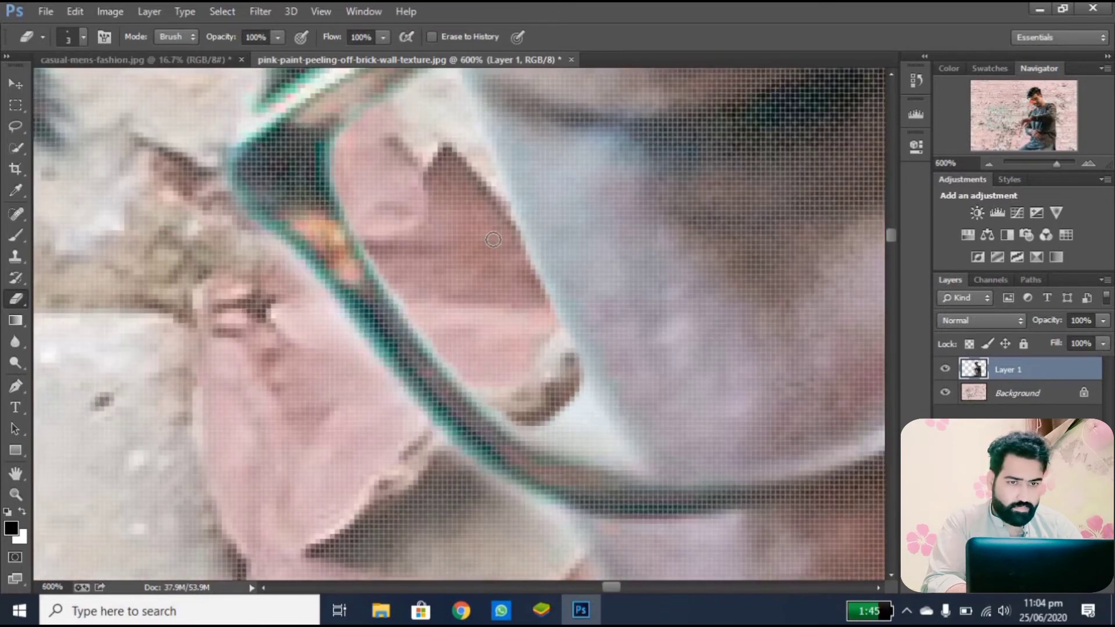
{"action": "scroll", "coordinate": [670, 185], "scroll_direction": "up", "scroll_amount": 3}
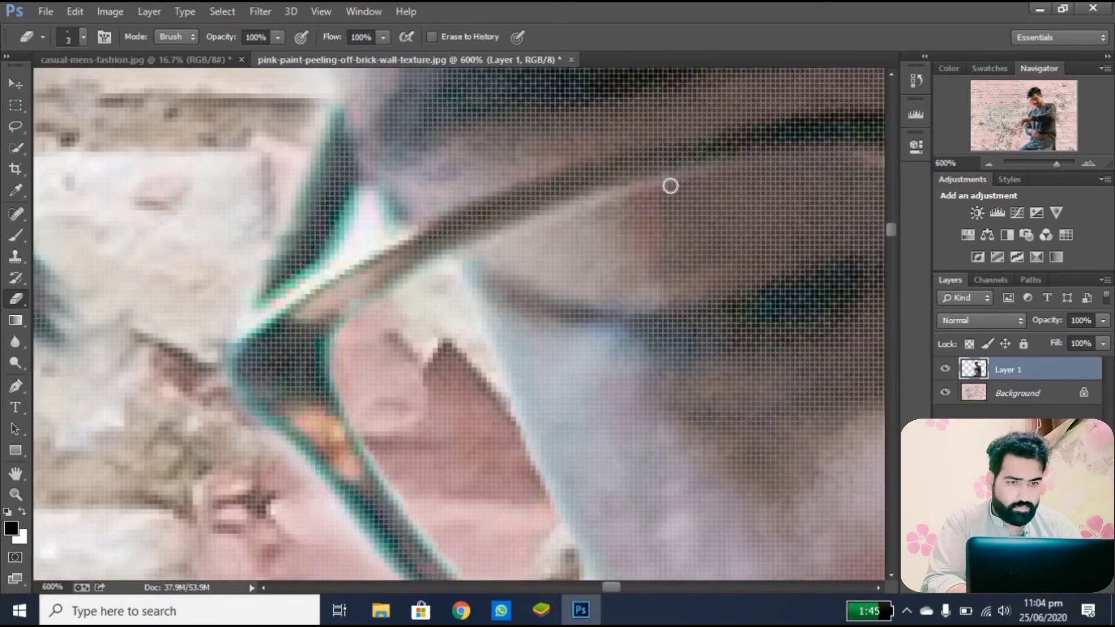
{"action": "key", "text": "ctrl+minus"}
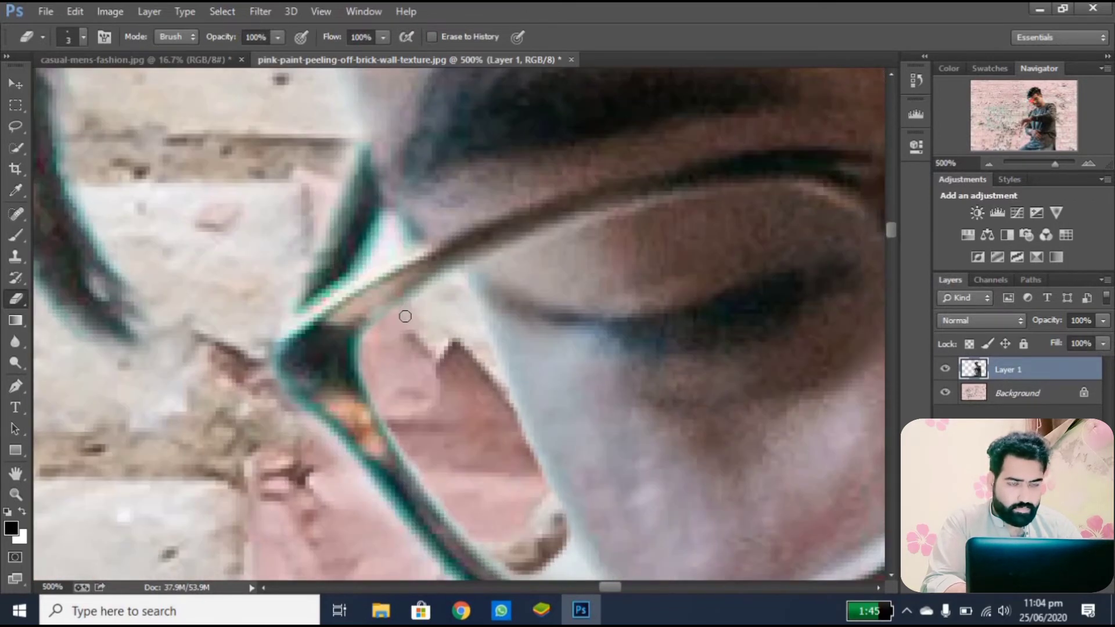
{"action": "scroll", "coordinate": [560, 435], "scroll_direction": "down", "scroll_amount": 2}
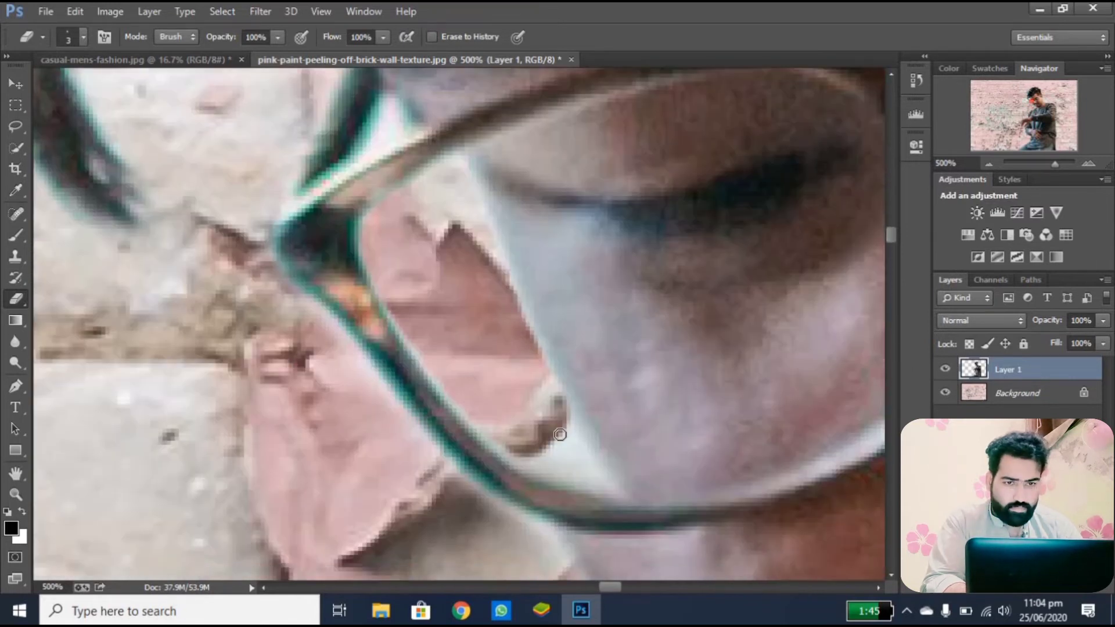
{"action": "mouse_move", "coordinate": [567, 430]}
{"action": "left_mouse_down"}
{"action": "mouse_move", "coordinate": [617, 491]}
{"action": "mouse_move", "coordinate": [513, 457]}
{"action": "mouse_move", "coordinate": [596, 480]}
{"action": "mouse_move", "coordinate": [562, 444]}
{"action": "mouse_move", "coordinate": [594, 482]}
{"action": "mouse_move", "coordinate": [551, 422]}
{"action": "mouse_move", "coordinate": [575, 457]}
{"action": "left_mouse_up"}
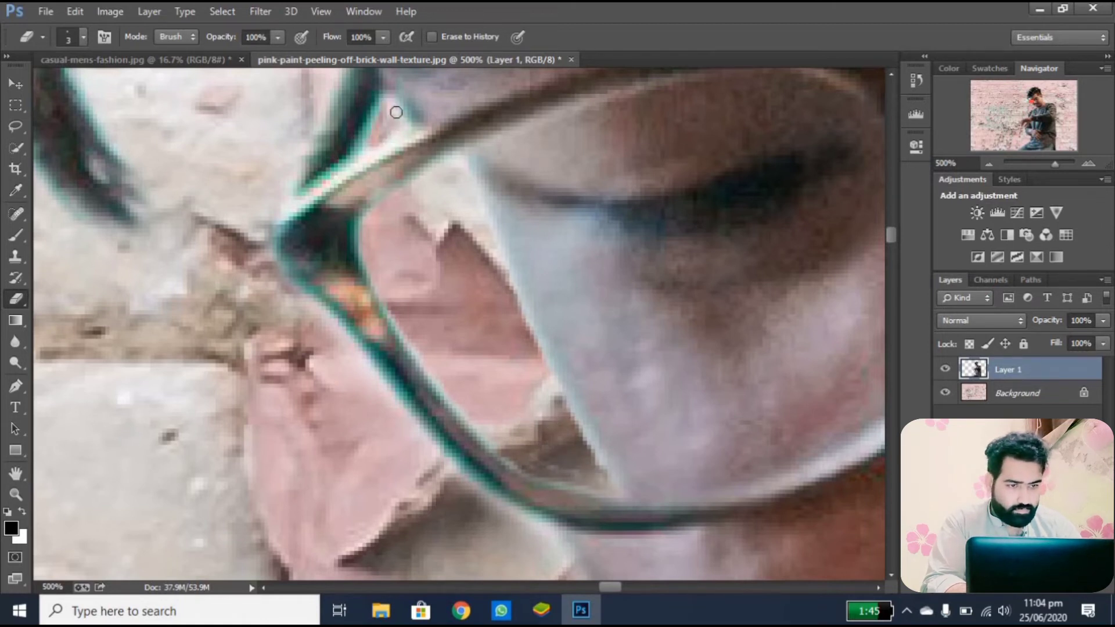
Examine the man's face and the whole composite against the brick wall after the glasses cleanup
{"action": "key", "text": "ctrl+minus"}
{"action": "key", "text": "ctrl+minus"}
{"action": "key", "text": "ctrl+minus"}
{"action": "key", "text": "ctrl+minus"}
{"action": "key", "text": "ctrl+minus"}
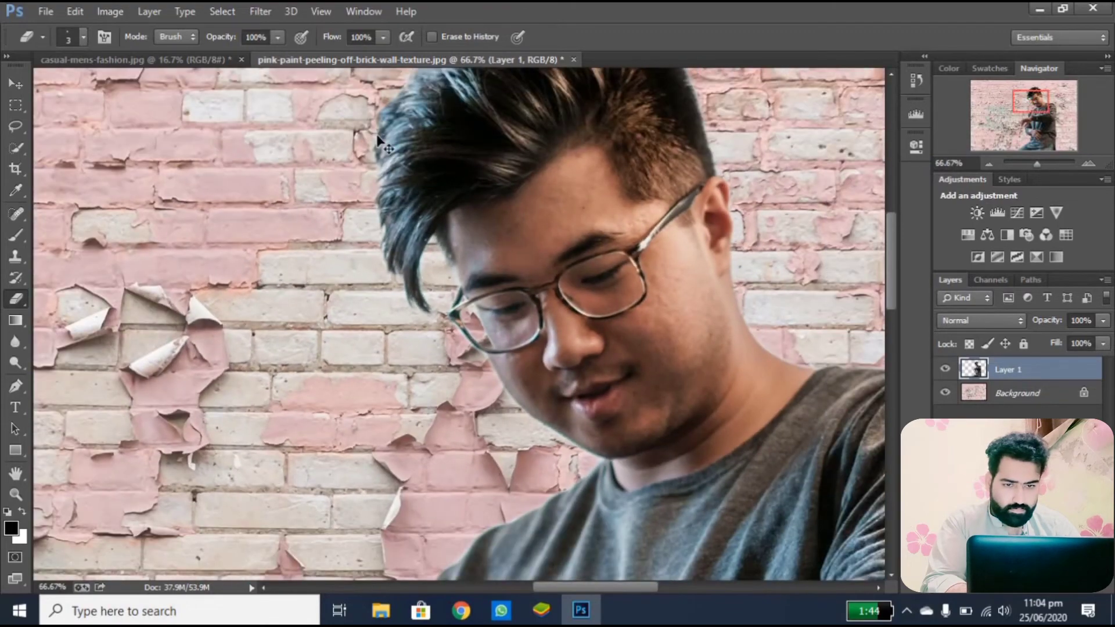
{"action": "key", "text": "ctrl+minus"}
{"action": "key", "text": "ctrl+minus"}
{"action": "key", "text": "ctrl+minus"}
{"action": "key", "text": "ctrl+minus"}
{"action": "key", "text": "ctrl+minus"}
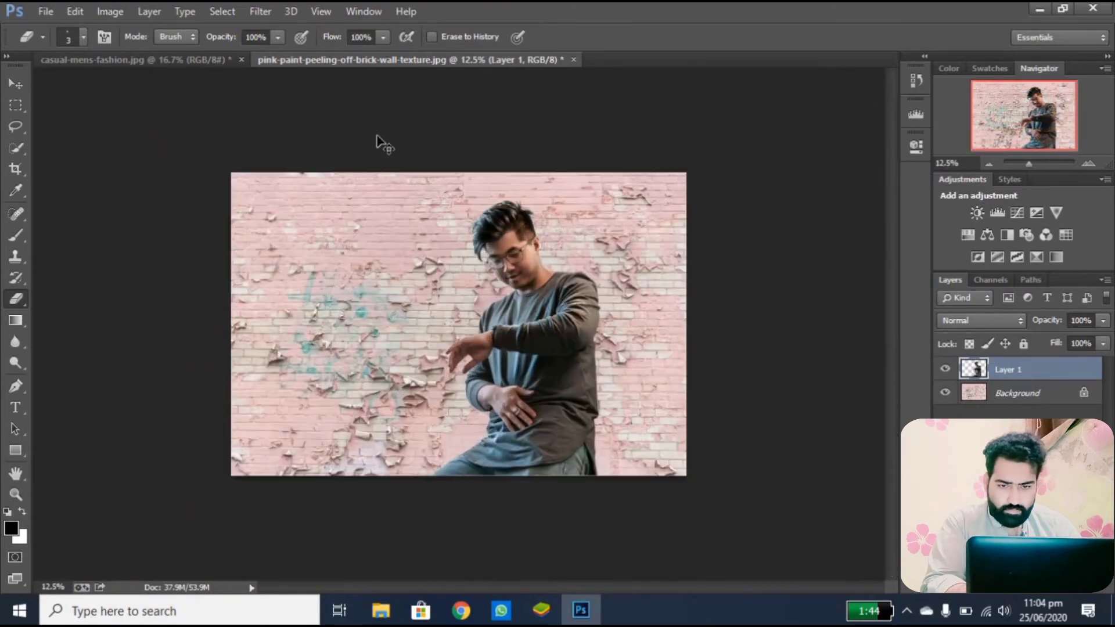
{"action": "key", "text": "ctrl+plus"}
{"action": "key", "text": "ctrl+plus"}
{"action": "key", "text": "ctrl+minus"}
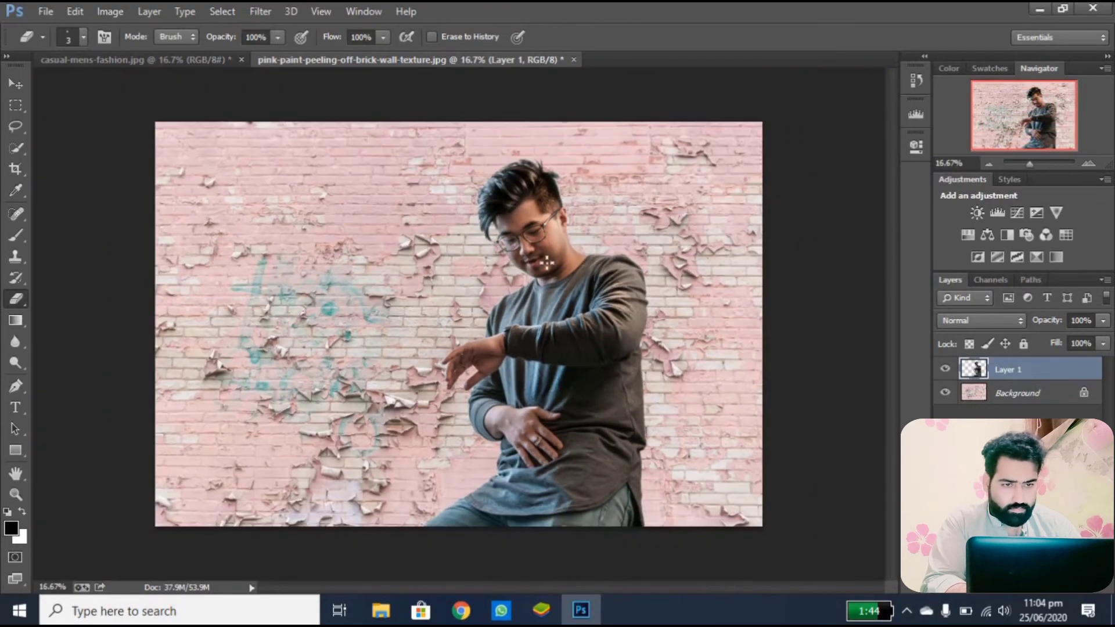
Brighten the man's layer with Curves, placing RGB points at input 113, output 125 and input 48, output 55
{"action": "left_click", "coordinate": [16, 105]}
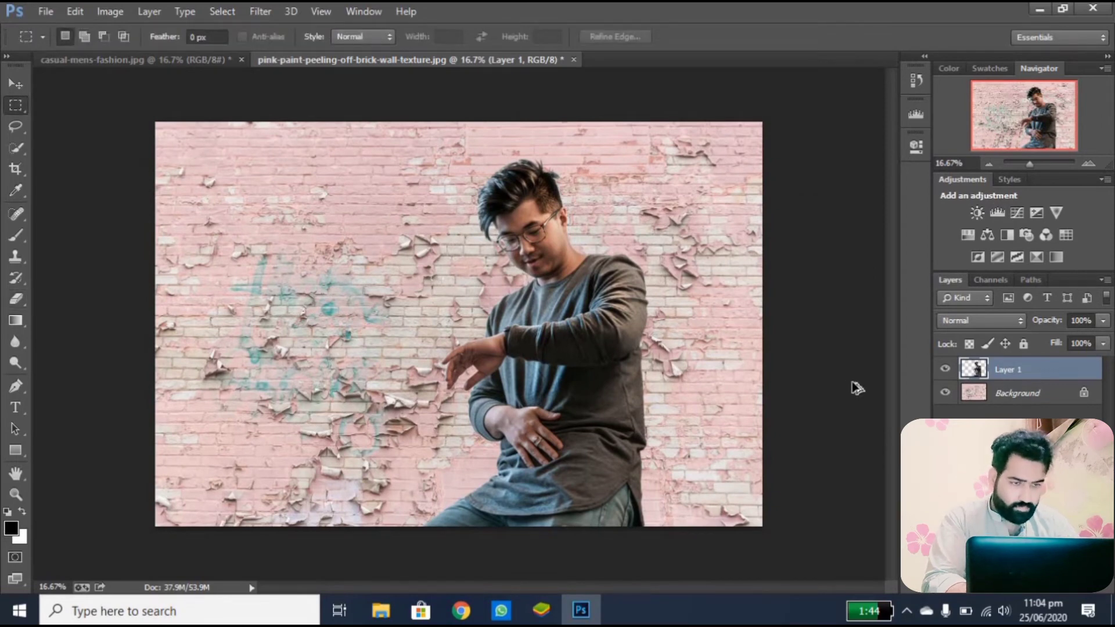
{"action": "key", "text": "ctrl+m"}
{"action": "left_click", "coordinate": [868, 104]}
{"action": "left_click", "coordinate": [868, 122]}
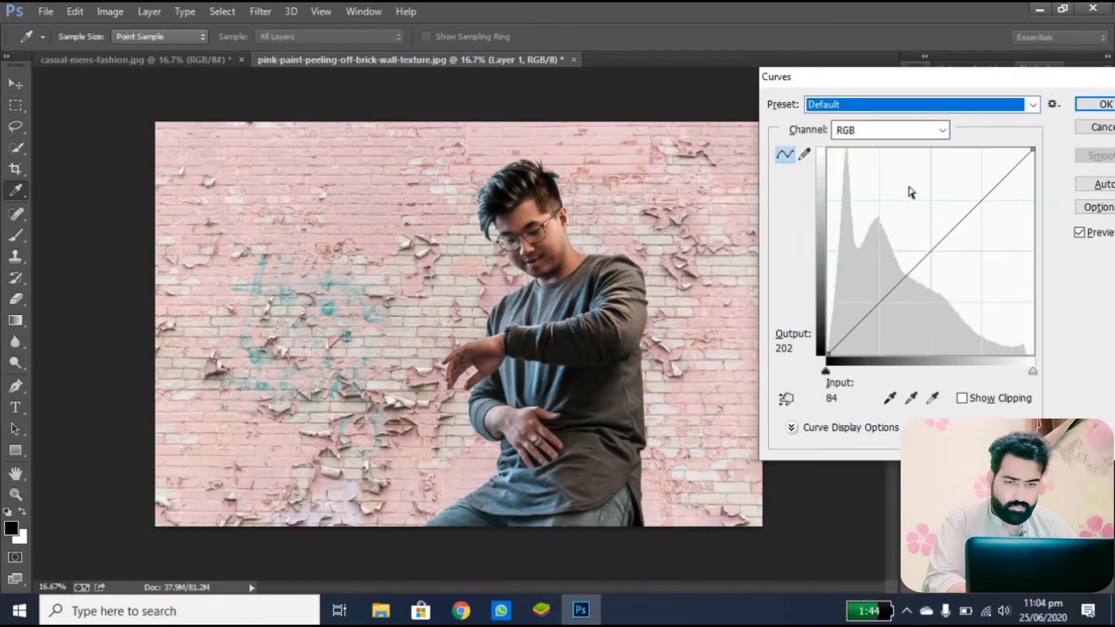
{"action": "left_click_drag", "start_coordinate": [918, 252], "coordinate": [919, 253]}
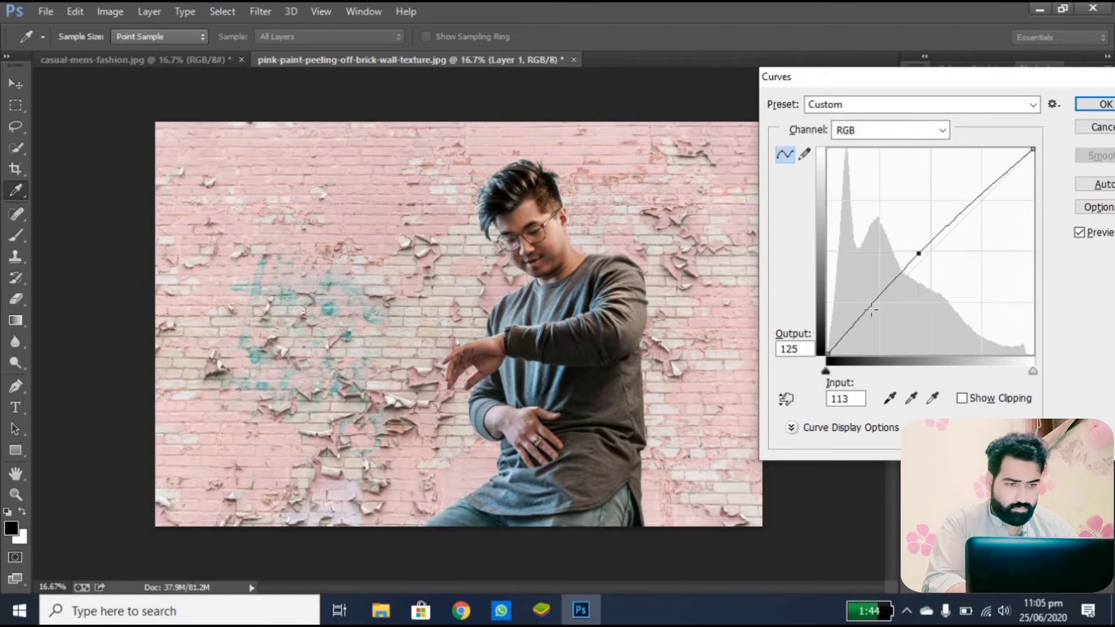
{"action": "left_click_drag", "start_coordinate": [868, 312], "coordinate": [867, 309]}
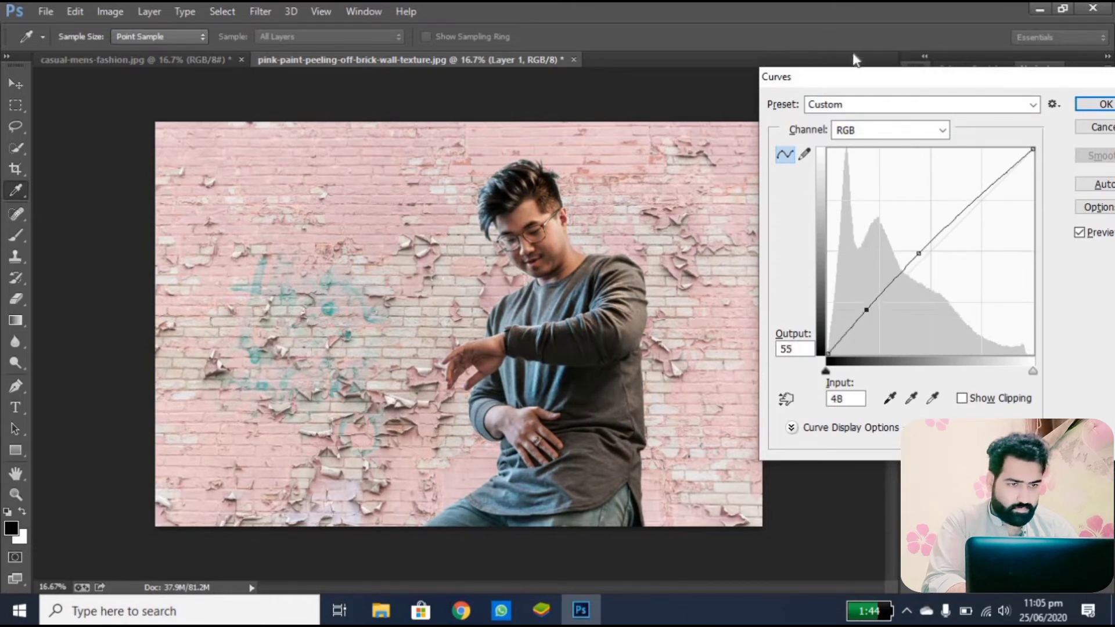
Add a Red curve point at input 119, output 118 and a Blue curve point at input 112, output 121
{"action": "left_click", "coordinate": [861, 131]}
{"action": "left_click", "coordinate": [863, 161]}
{"action": "left_click_drag", "start_coordinate": [923, 254], "coordinate": [923, 259]}
{"action": "left_click", "coordinate": [890, 131]}
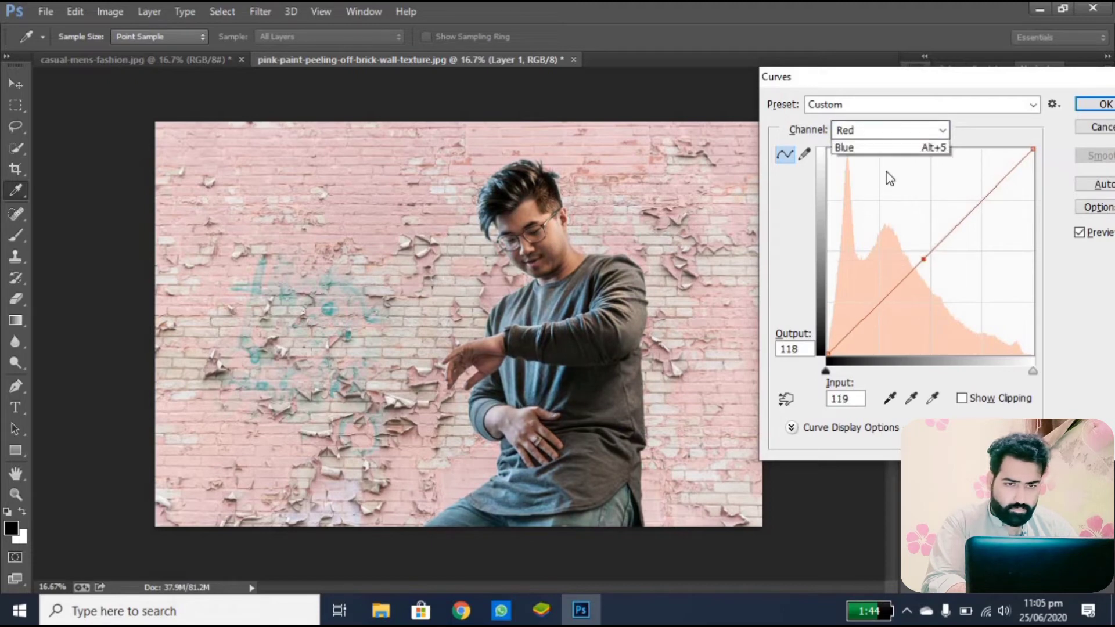
{"action": "left_click", "coordinate": [882, 188]}
{"action": "left_click", "coordinate": [917, 256]}
Add a Green curve point at input 116, output 126 and apply the Curves adjustment to the man's layer
{"action": "left_click", "coordinate": [890, 131]}
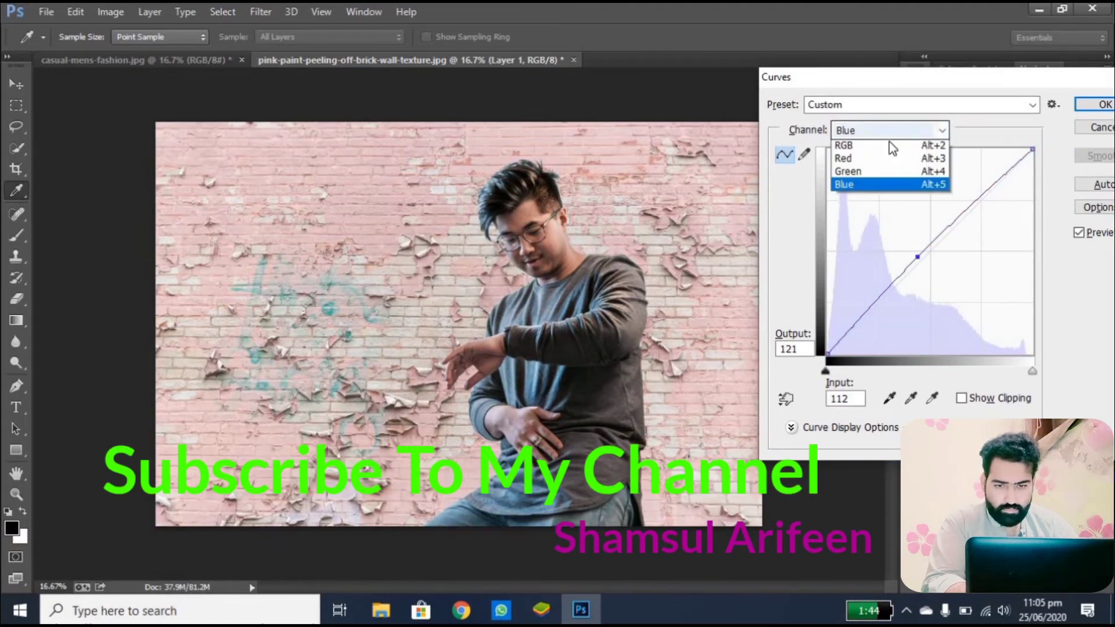
{"action": "left_click", "coordinate": [890, 132]}
{"action": "left_click", "coordinate": [889, 132]}
{"action": "left_click", "coordinate": [882, 174]}
{"action": "left_click", "coordinate": [921, 252]}
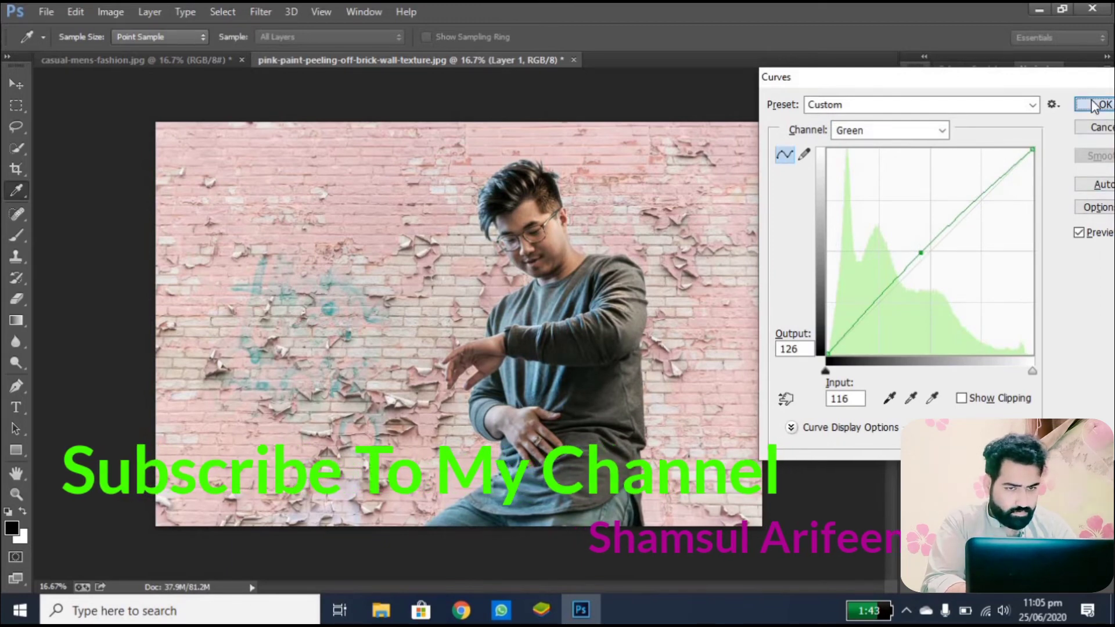
{"action": "left_click", "coordinate": [1094, 106]}
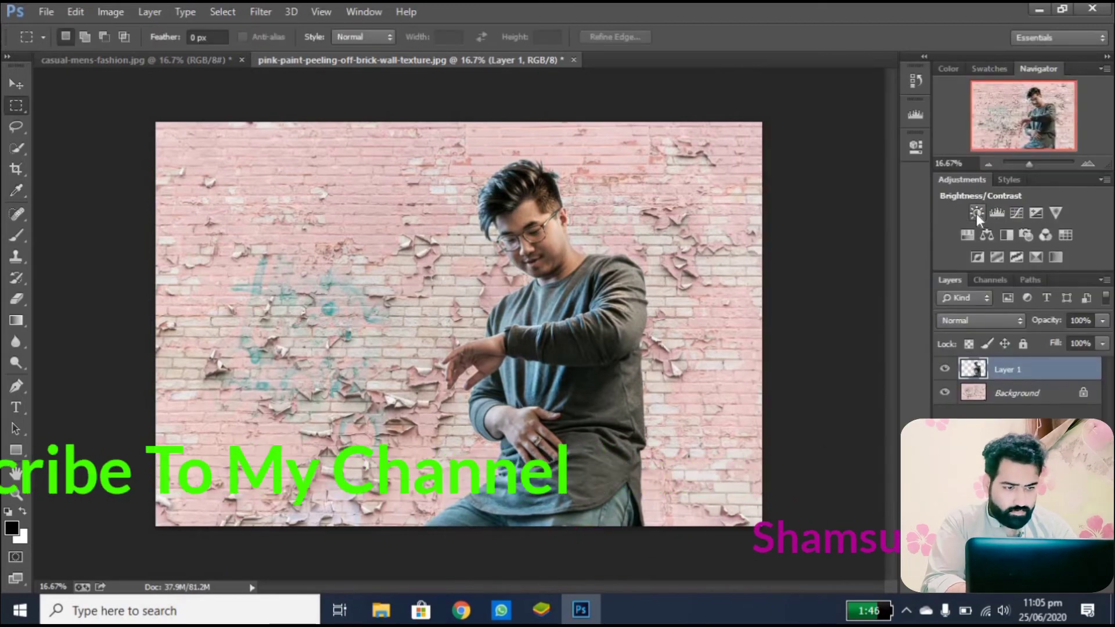
Add a Brightness/Contrast adjustment layer above the man with Contrast set to 1
{"action": "left_click", "coordinate": [976, 213]}
{"action": "left_click_drag", "start_coordinate": [774, 263], "coordinate": [773, 262]}
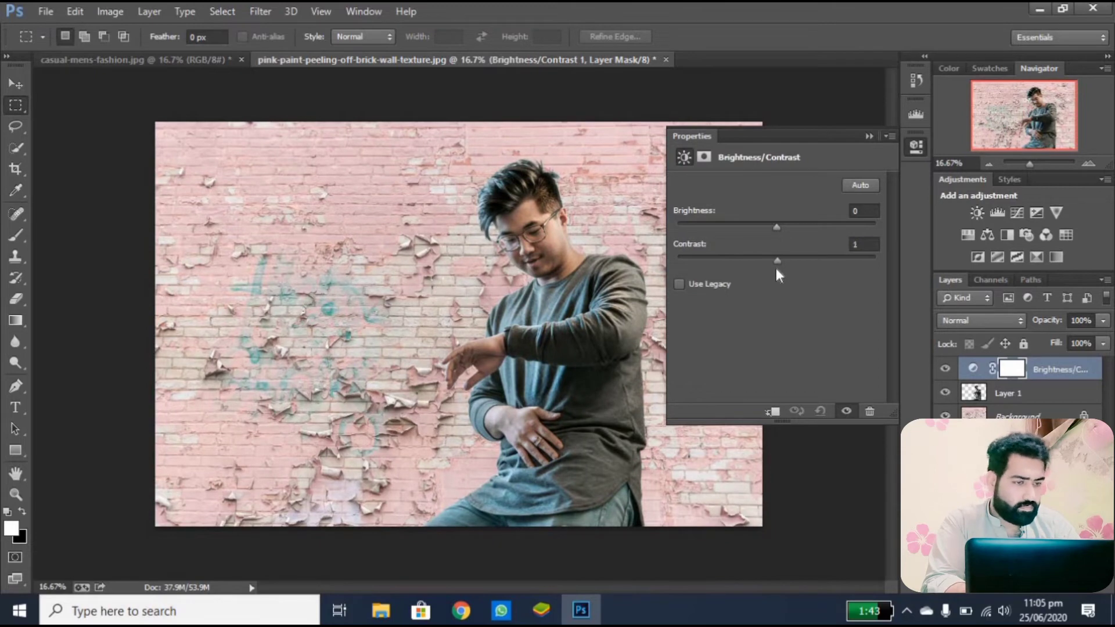
{"action": "left_click", "coordinate": [867, 136]}
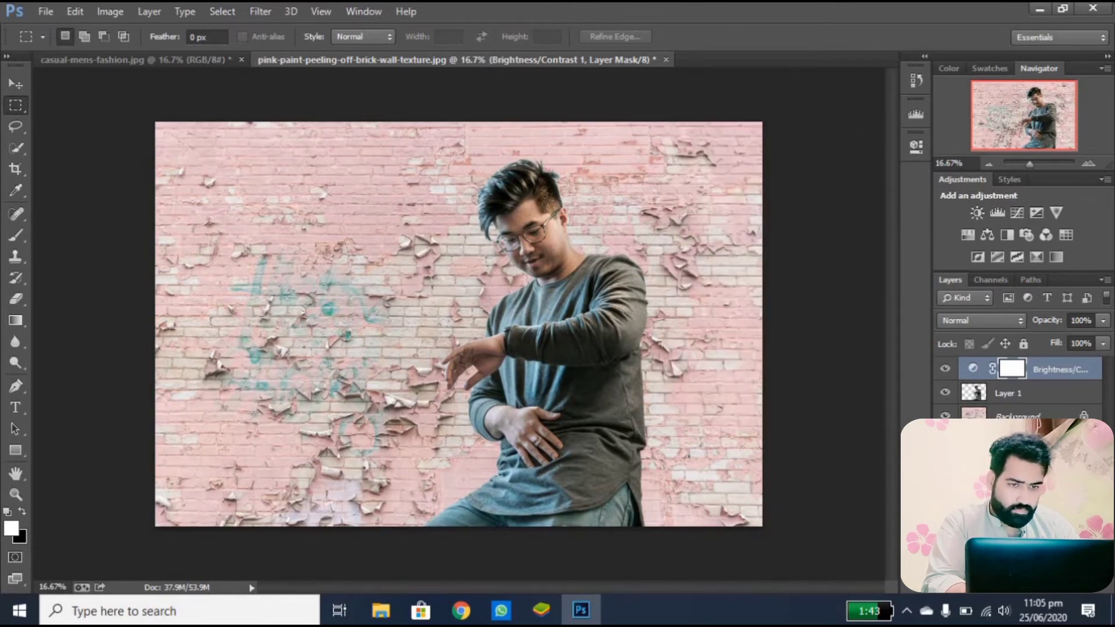
Darken the brick wall Background layer with Curves by lowering the RGB midtones, and apply the adjustment
{"action": "left_click", "coordinate": [1014, 416]}
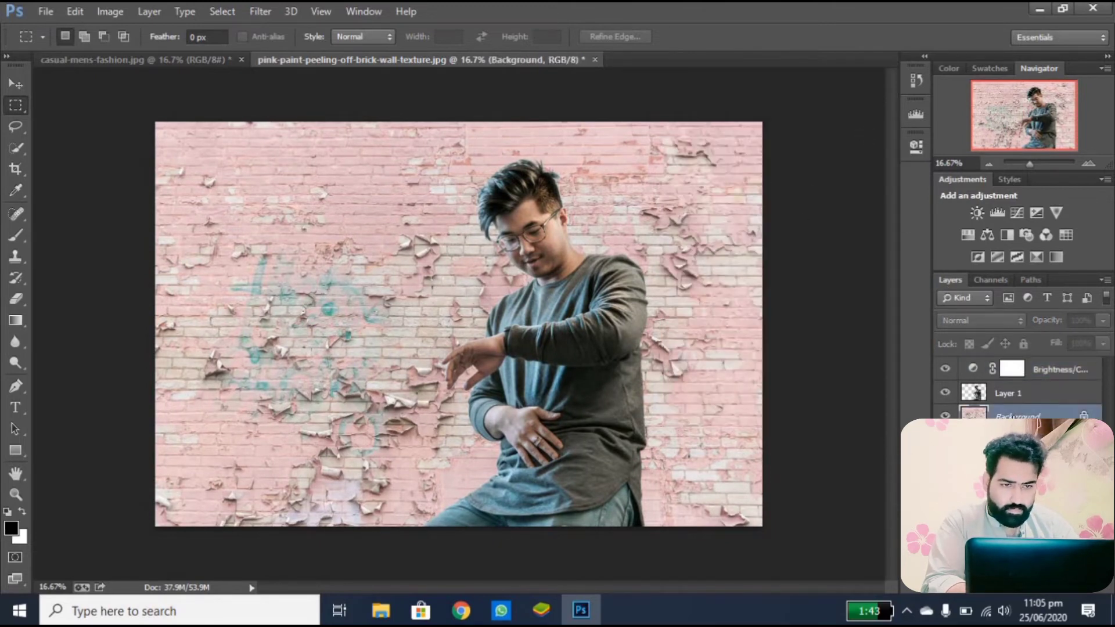
{"action": "key", "text": "ctrl+m"}
{"action": "left_click", "coordinate": [831, 104]}
{"action": "left_click", "coordinate": [826, 118]}
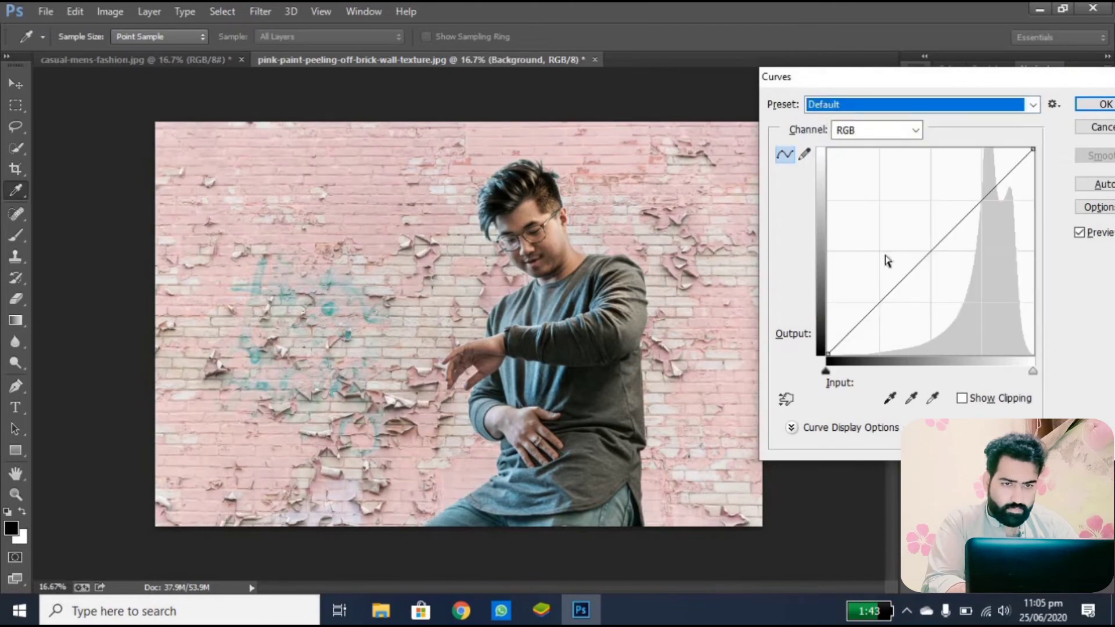
{"action": "left_click_drag", "start_coordinate": [926, 256], "coordinate": [939, 265]}
{"action": "left_click", "coordinate": [1095, 105]}
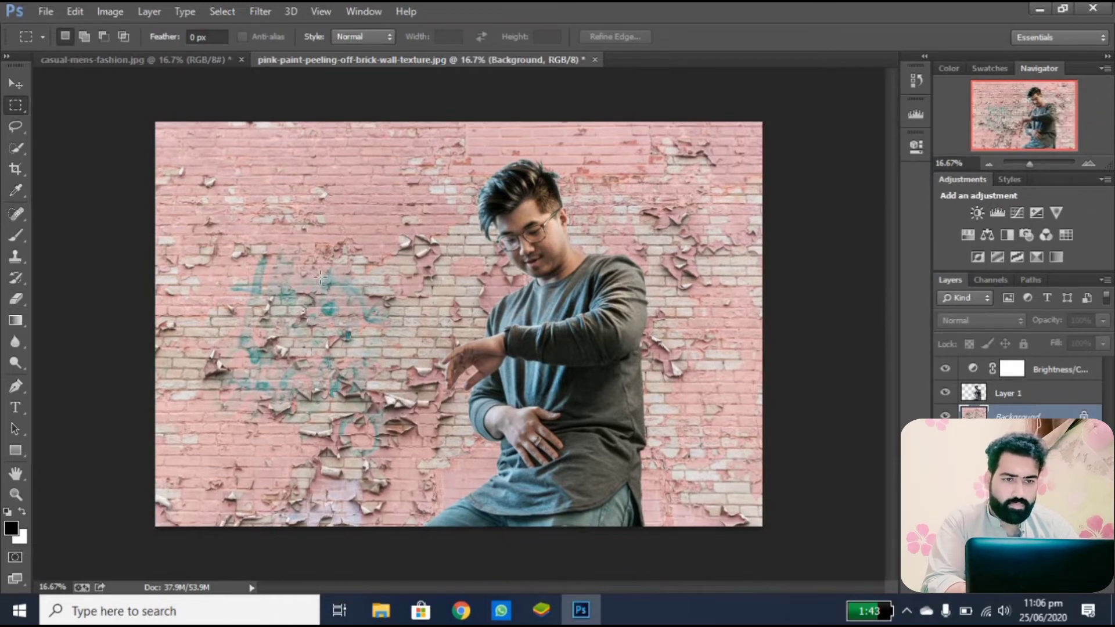
Set up the Eraser with the 24 spatter brush preset at 75 px for work around the man's hair
{"action": "key", "text": "ctrl+plus"}
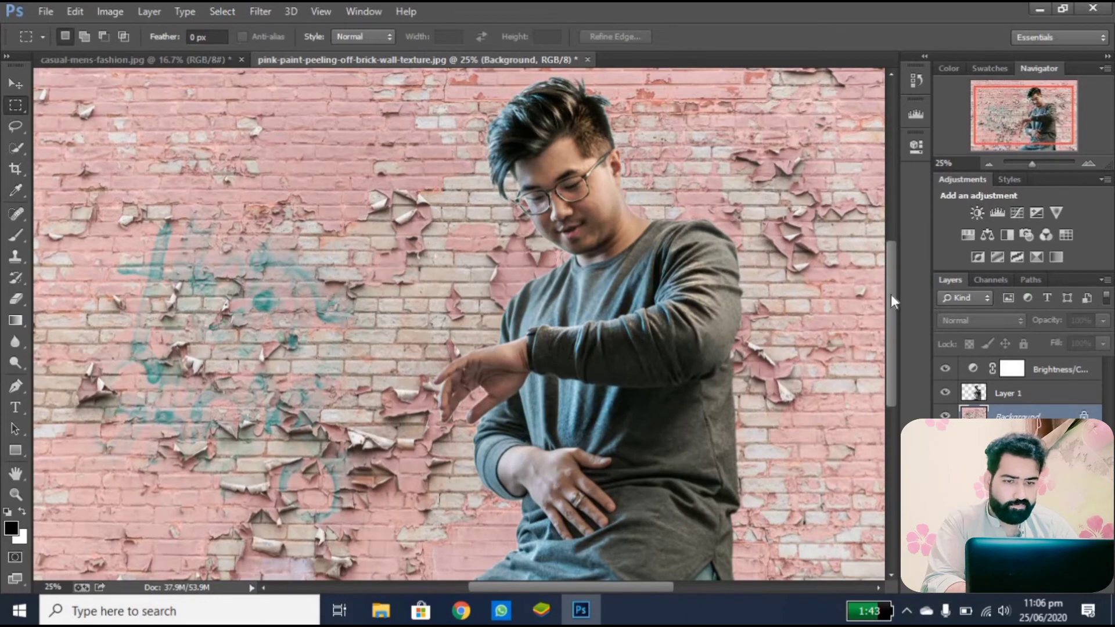
{"action": "left_click_drag", "start_coordinate": [892, 295], "coordinate": [884, 278]}
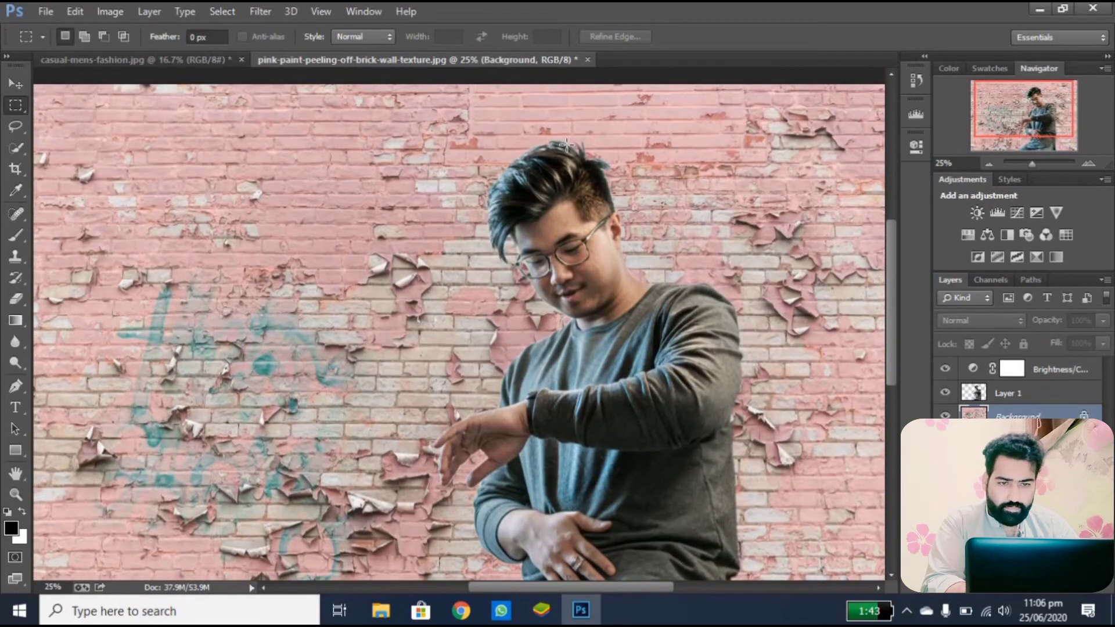
{"action": "scroll", "coordinate": [566, 145], "scroll_direction": "up", "scroll_amount": 3}
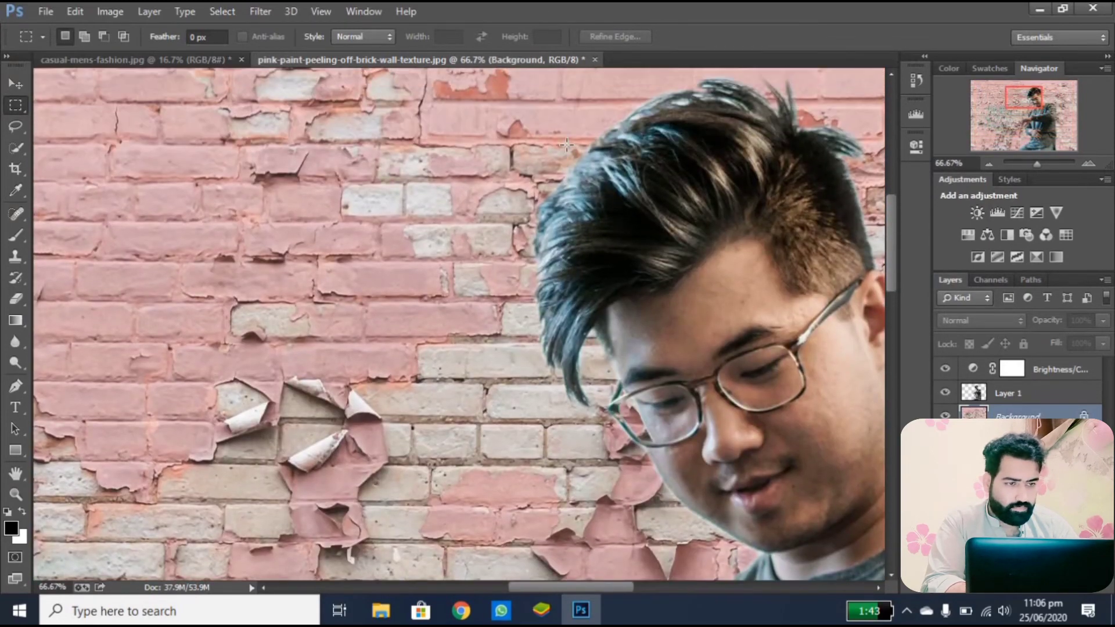
{"action": "scroll", "coordinate": [567, 145], "scroll_direction": "up", "scroll_amount": 3}
{"action": "left_click", "coordinate": [15, 299]}
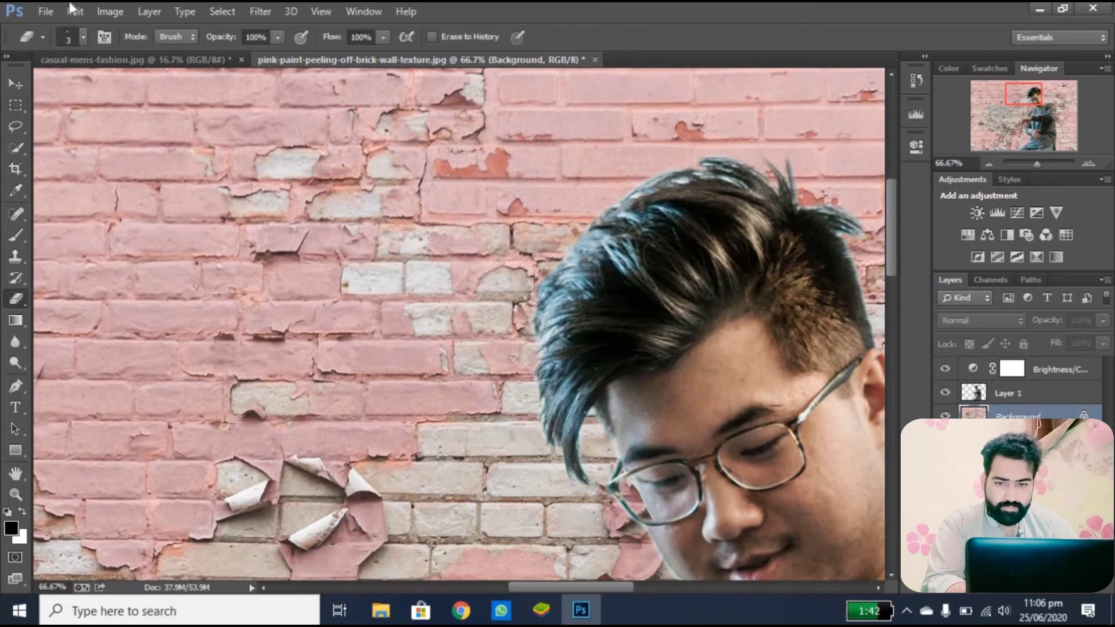
{"action": "left_click", "coordinate": [84, 36]}
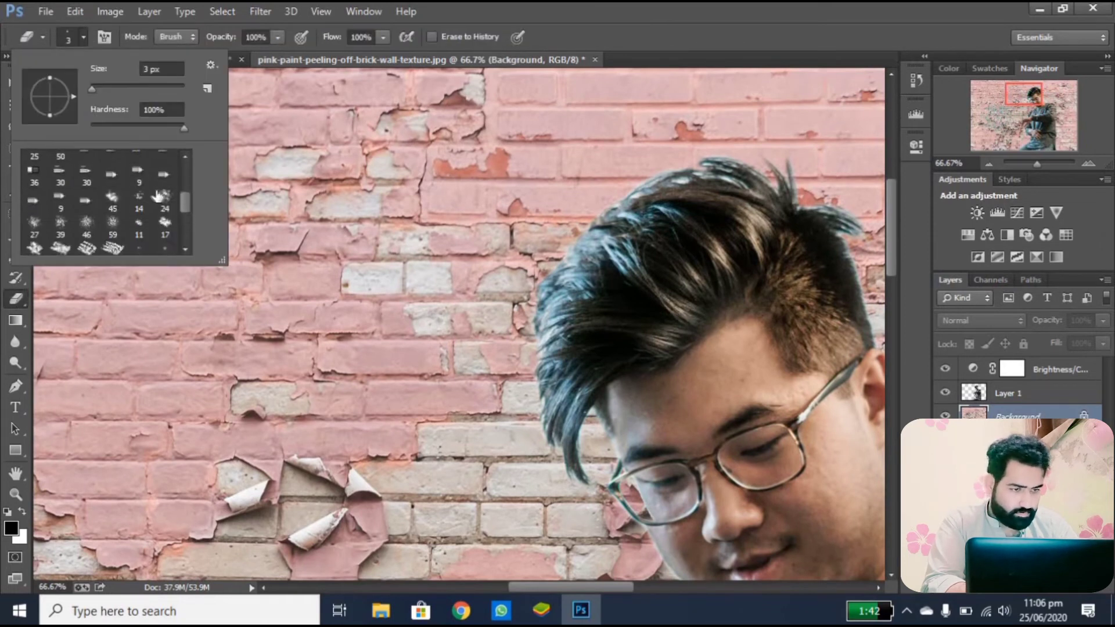
{"action": "left_click", "coordinate": [165, 198]}
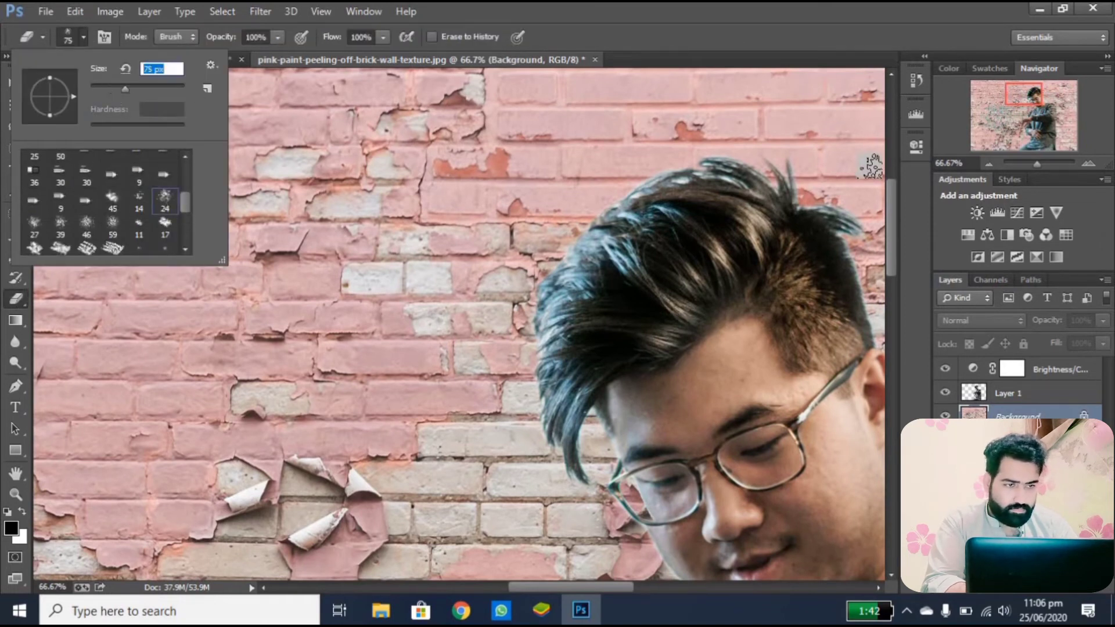
{"action": "mouse_move", "coordinate": [833, 183]}
{"action": "left_mouse_down"}
{"action": "mouse_move", "coordinate": [849, 196]}
{"action": "mouse_move", "coordinate": [836, 179]}
{"action": "left_mouse_up"}
{"action": "key", "text": "ctrl+z"}
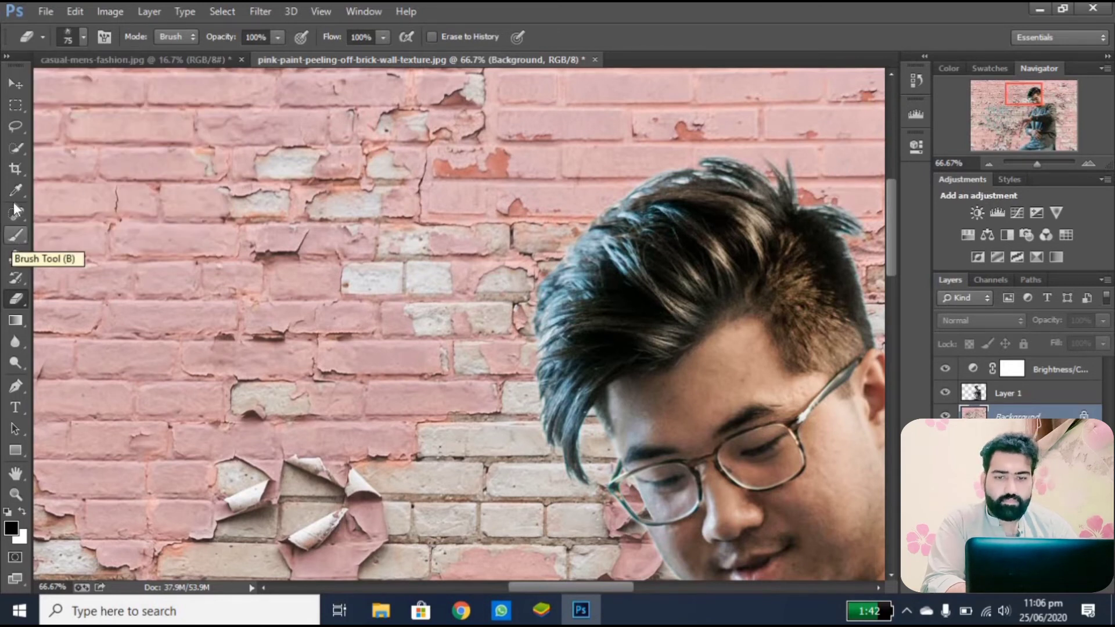
{"action": "left_click", "coordinate": [16, 277]}
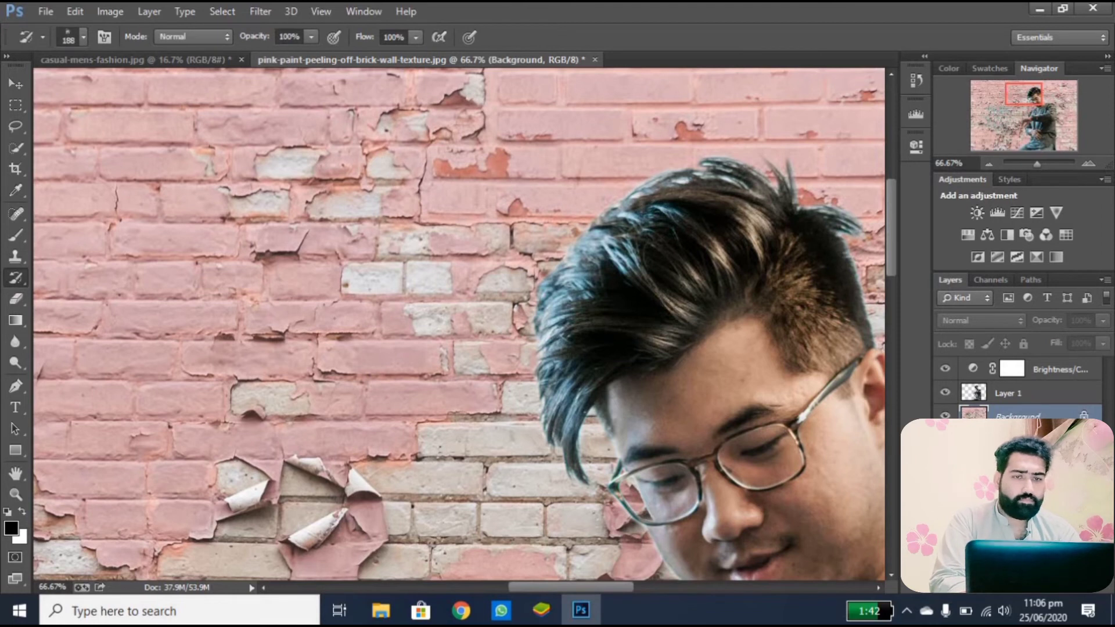
Make the man's Layer 1 active and choose the Eraser for refining his hair edges
{"action": "left_click", "coordinate": [996, 388]}
{"action": "left_click", "coordinate": [16, 320]}
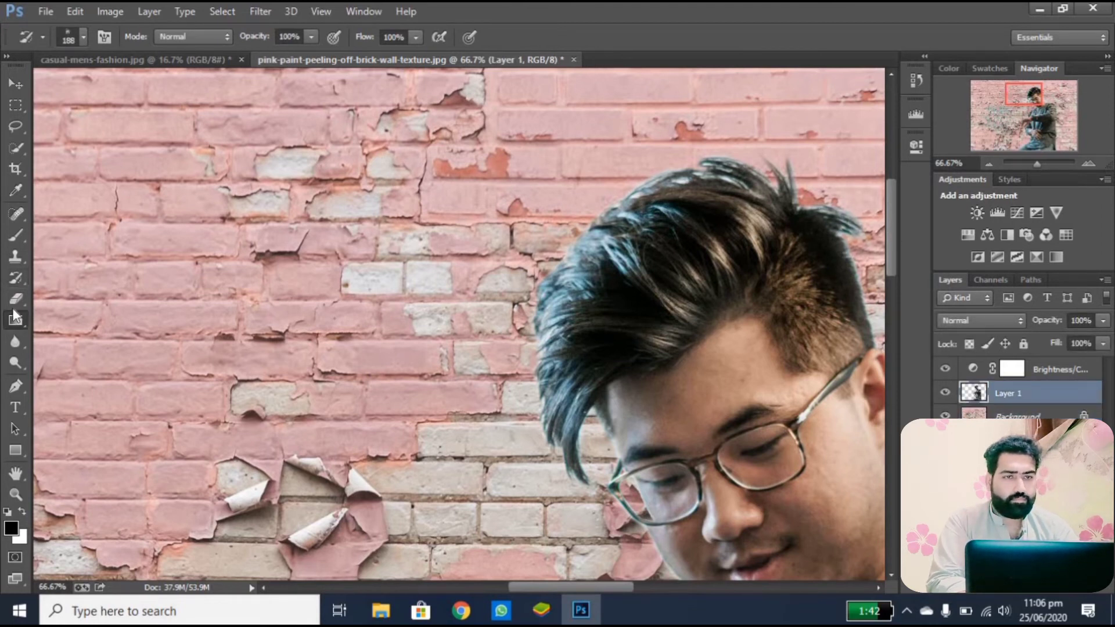
{"action": "left_click", "coordinate": [15, 299]}
{"action": "scroll", "coordinate": [645, 335], "scroll_direction": "left", "scroll_amount": 5}
{"action": "scroll", "coordinate": [646, 335], "scroll_direction": "right", "scroll_amount": 10}
{"action": "key", "text": "ctrl+plus"}
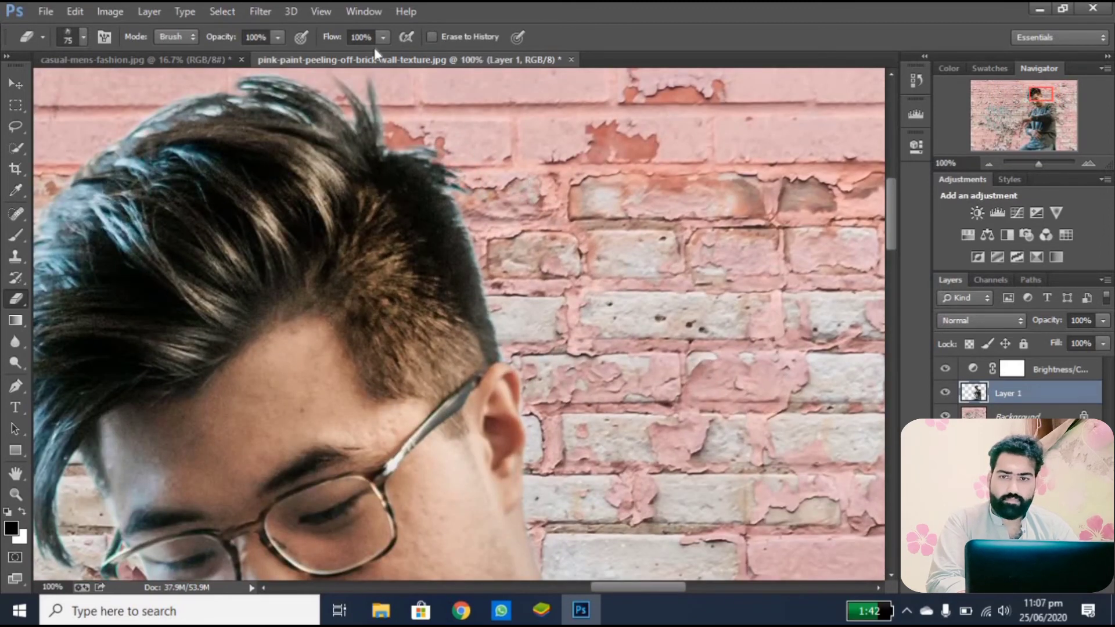
{"action": "scroll", "coordinate": [459, 116], "scroll_direction": "left", "scroll_amount": 5}
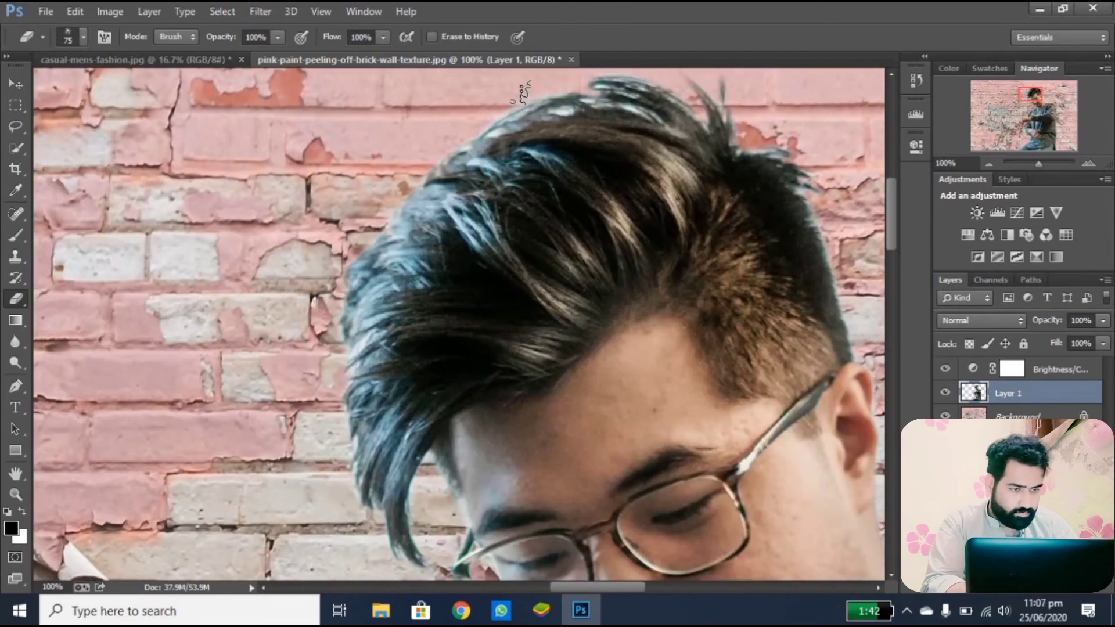
Erase the leftover fringe along the upper and front edges of the man's hair at 72% opacity and 60% flow
{"action": "left_click", "coordinate": [278, 37]}
{"action": "left_click_drag", "start_coordinate": [278, 55], "coordinate": [257, 55]}
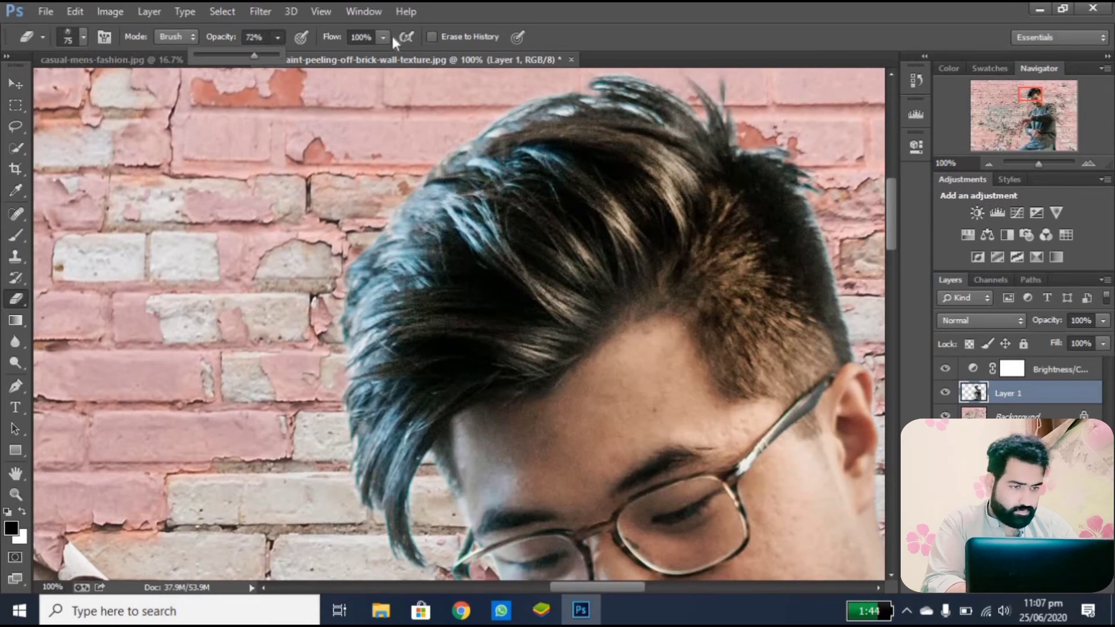
{"action": "left_click", "coordinate": [383, 37]}
{"action": "left_click_drag", "start_coordinate": [384, 55], "coordinate": [349, 55]}
{"action": "mouse_move", "coordinate": [626, 93]}
{"action": "left_mouse_down"}
{"action": "mouse_move", "coordinate": [504, 117]}
{"action": "mouse_move", "coordinate": [425, 180]}
{"action": "left_mouse_up"}
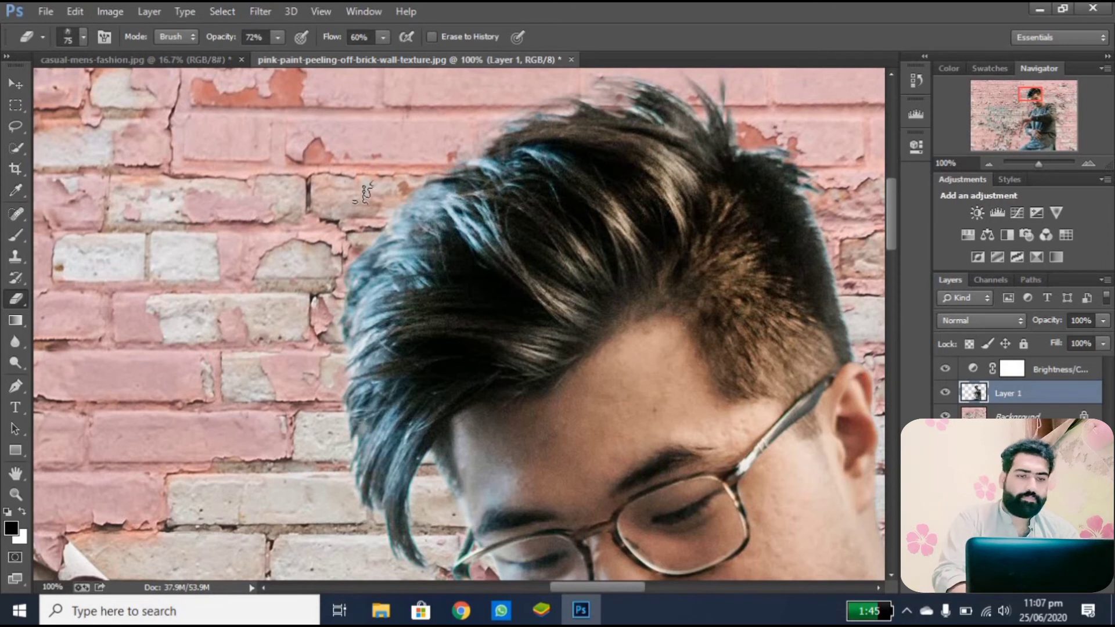
{"action": "mouse_move", "coordinate": [380, 237]}
{"action": "left_mouse_down"}
{"action": "mouse_move", "coordinate": [359, 260]}
{"action": "mouse_move", "coordinate": [346, 328]}
{"action": "mouse_move", "coordinate": [335, 476]}
{"action": "mouse_move", "coordinate": [346, 535]}
{"action": "left_mouse_up"}
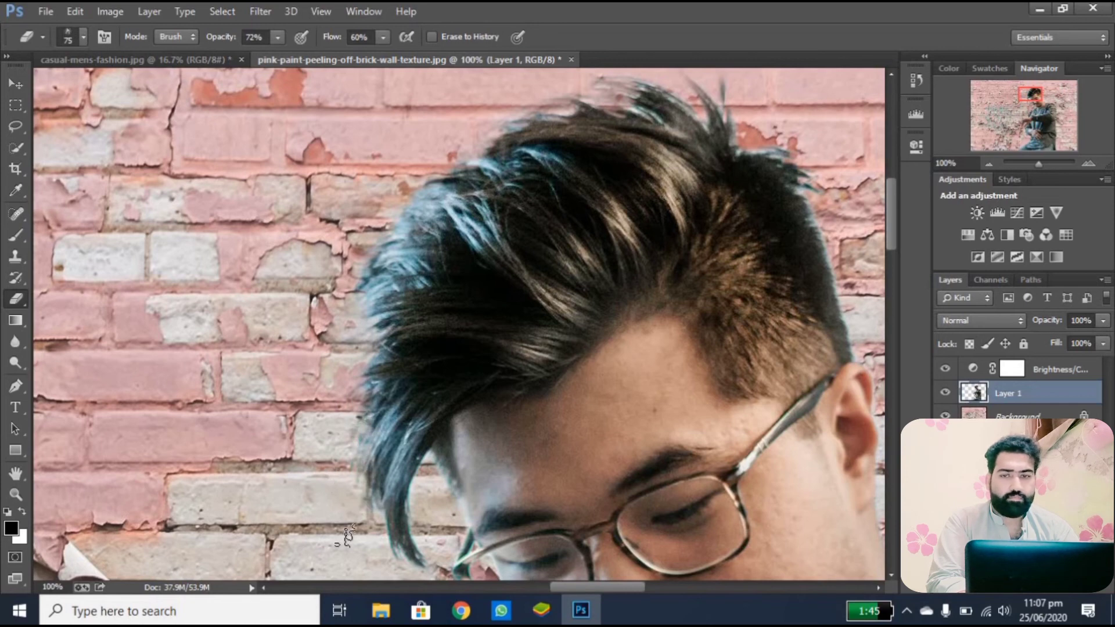
Start saving the composite as a new file on the Desktop in JPEG format
{"action": "scroll", "coordinate": [781, 322], "scroll_direction": "down", "scroll_amount": 5}
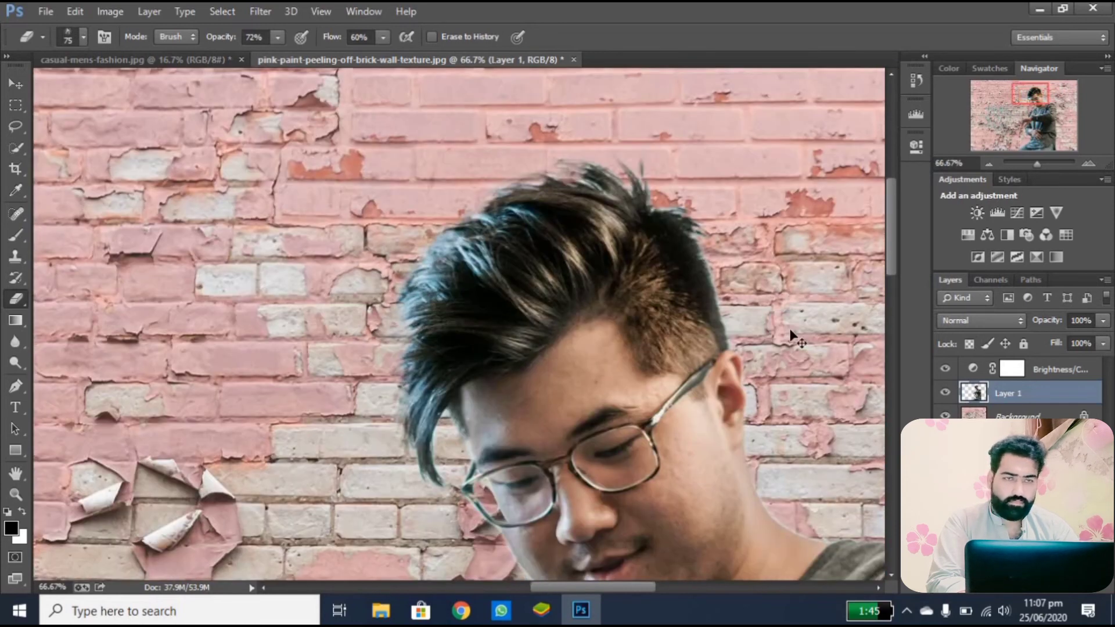
{"action": "scroll", "coordinate": [790, 329], "scroll_direction": "up", "scroll_amount": 1}
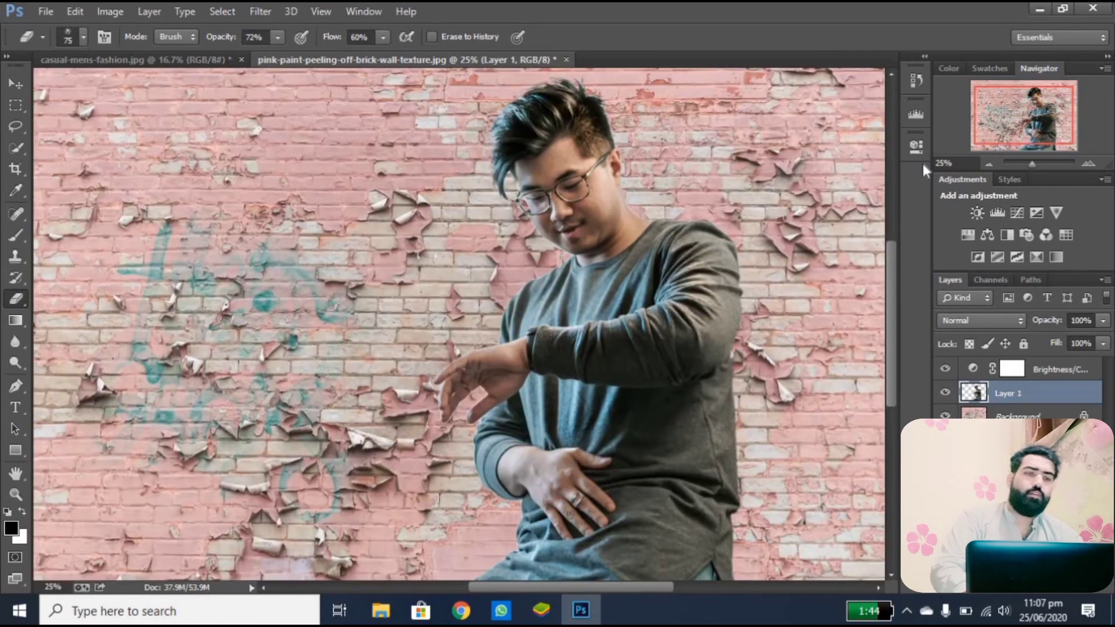
{"action": "scroll", "coordinate": [812, 351], "scroll_direction": "down", "scroll_amount": 1}
{"action": "left_click", "coordinate": [46, 11]}
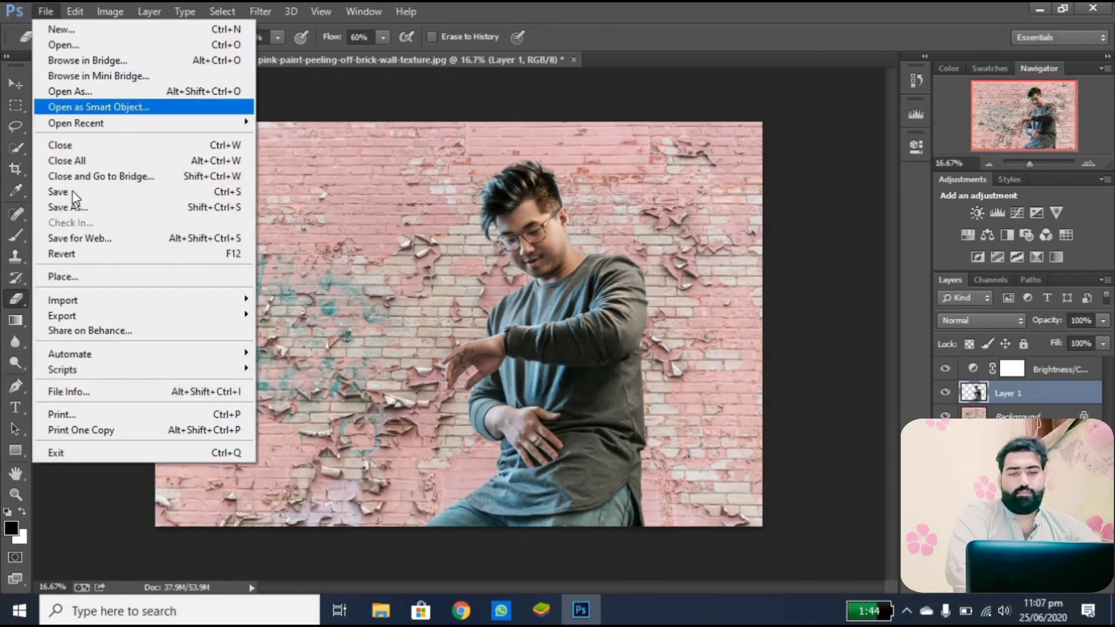
{"action": "left_click", "coordinate": [52, 209]}
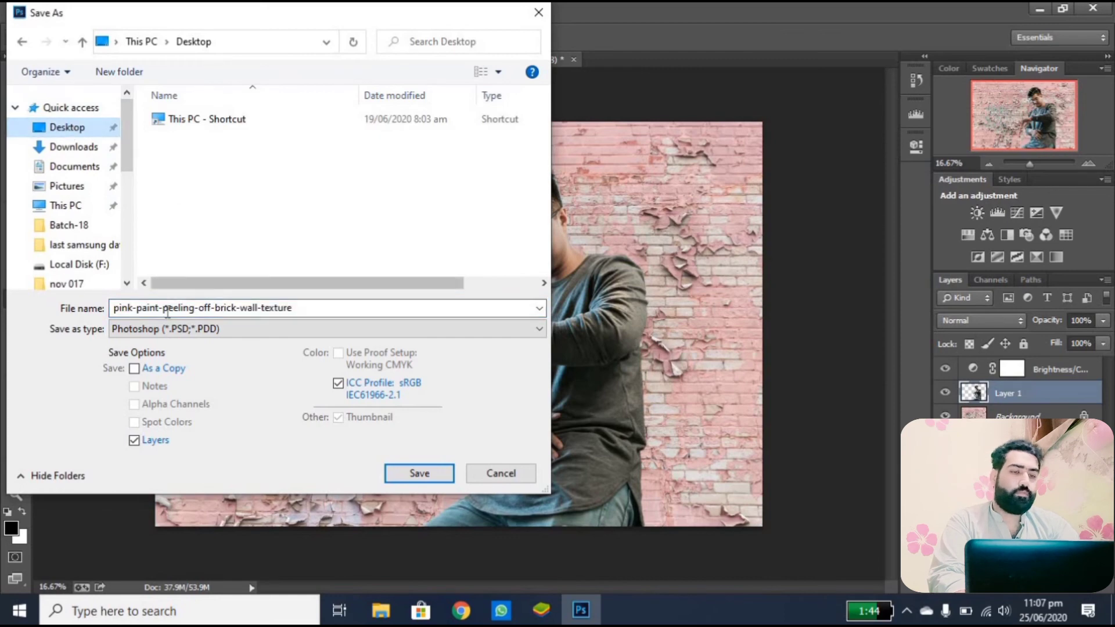
{"action": "left_click", "coordinate": [174, 329]}
{"action": "left_click", "coordinate": [198, 474]}
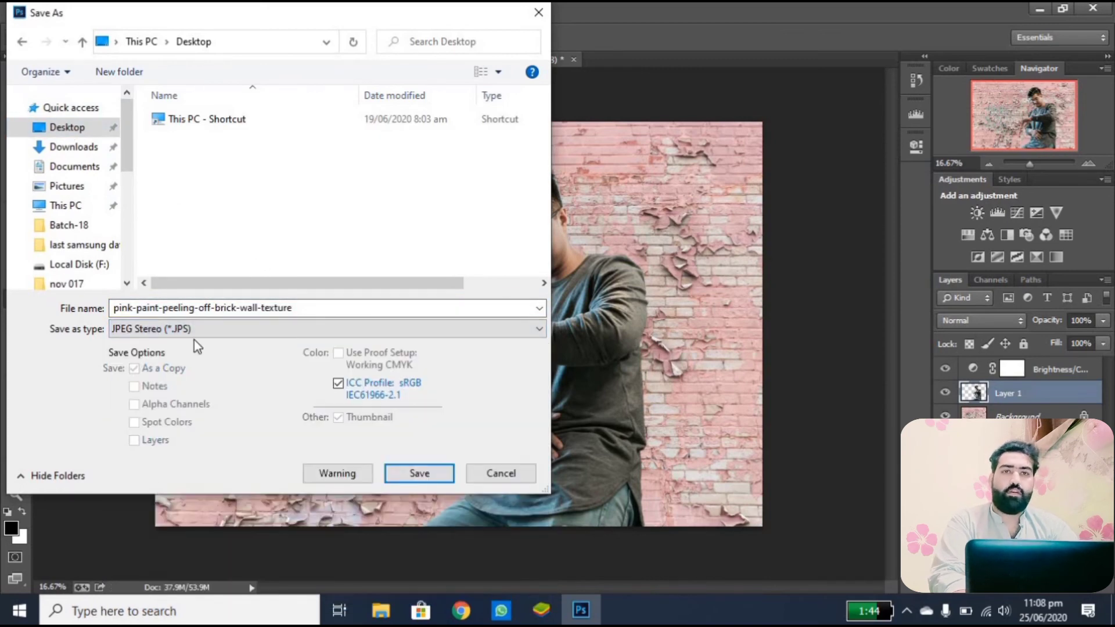
{"action": "left_click", "coordinate": [203, 331]}
{"action": "left_click", "coordinate": [193, 455]}
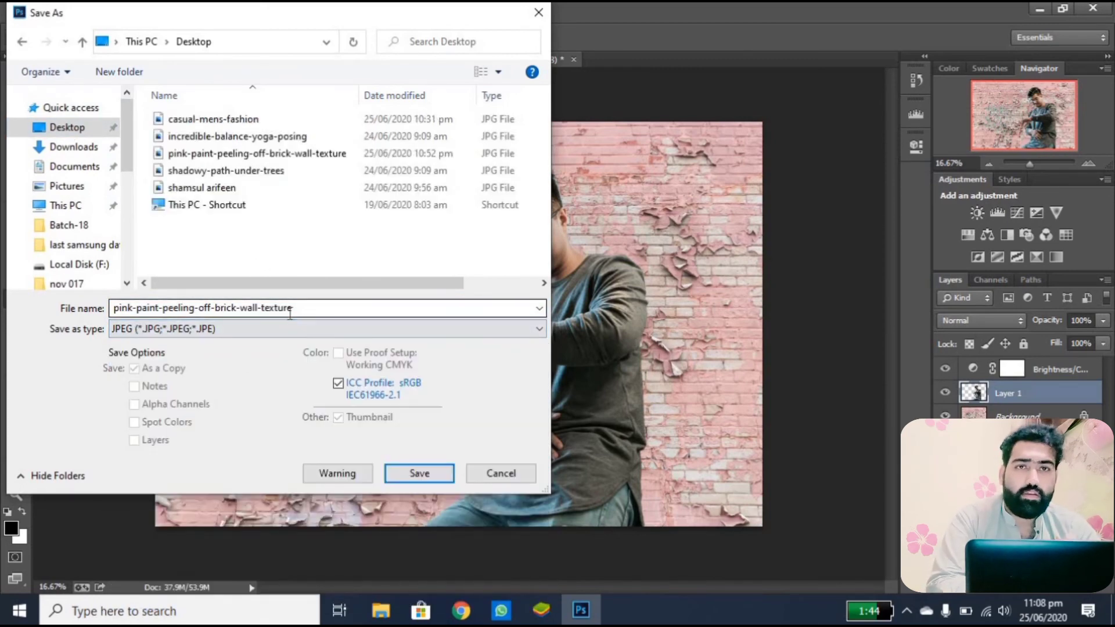
Name the file with the creator's full name followed by 1 and save it at Maximum JPEG quality, 12
{"action": "type", "text": "Shams"}
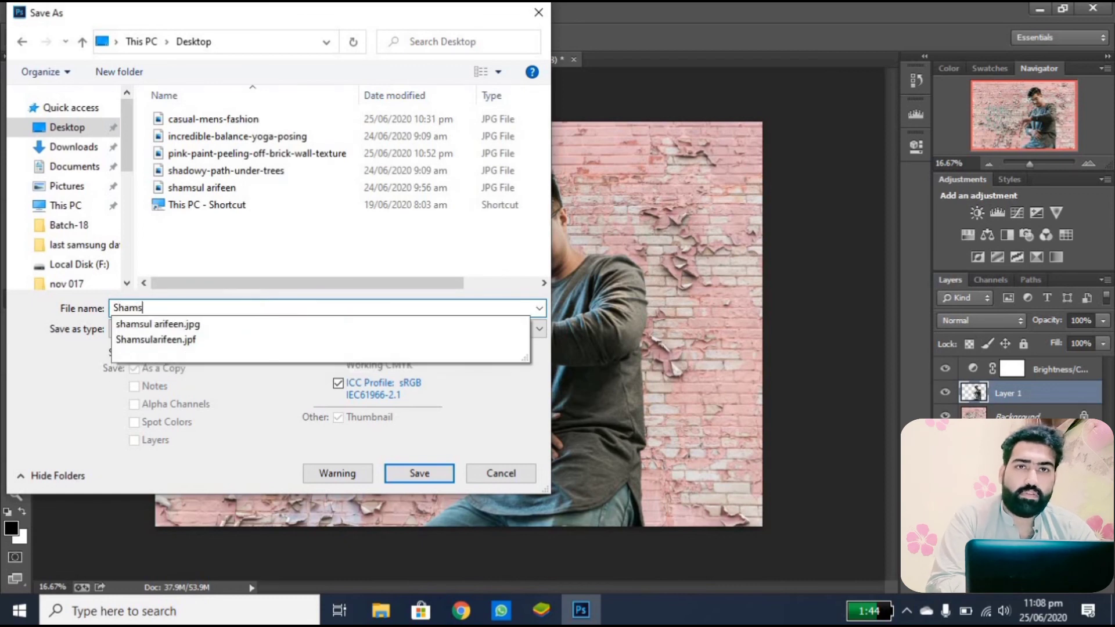
{"action": "type", "text": "ul arifeen 1"}
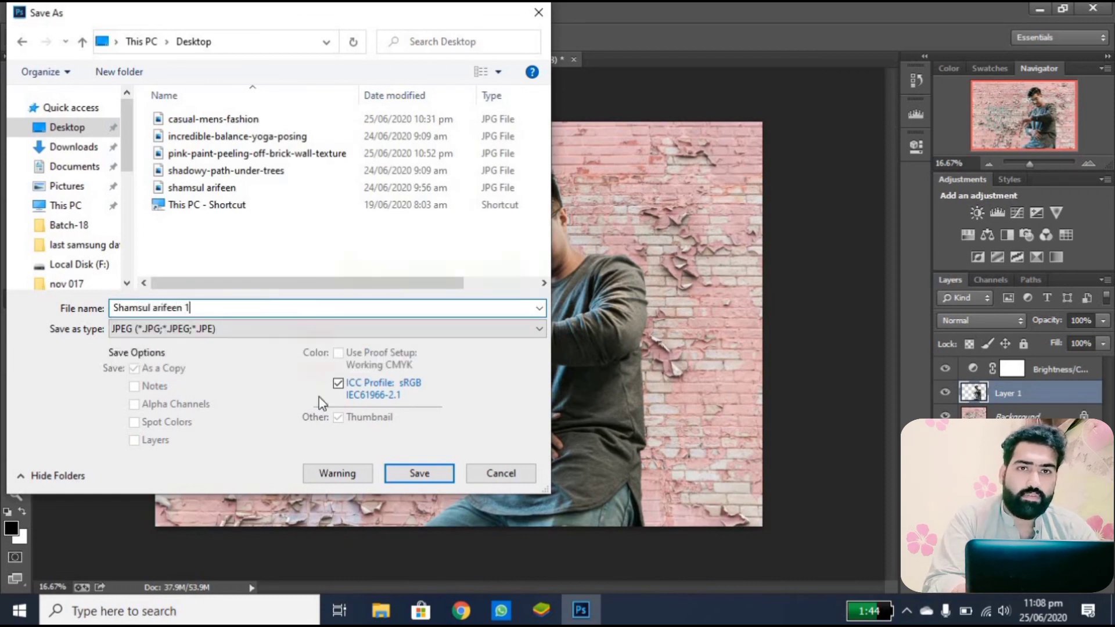
{"action": "left_click", "coordinate": [418, 473]}
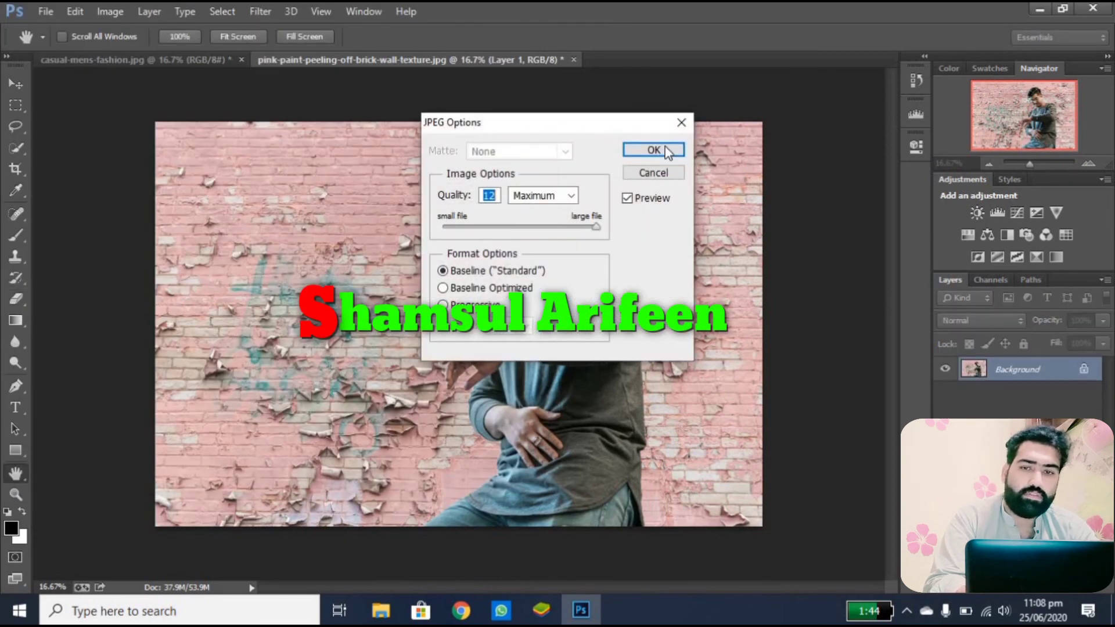
{"action": "left_click", "coordinate": [662, 150]}
Switch to Photos, view the saved JPEG from the desktop maximized, and compare it with the original casual-mens-fashion.jpg
{"action": "left_click", "coordinate": [1038, 8]}
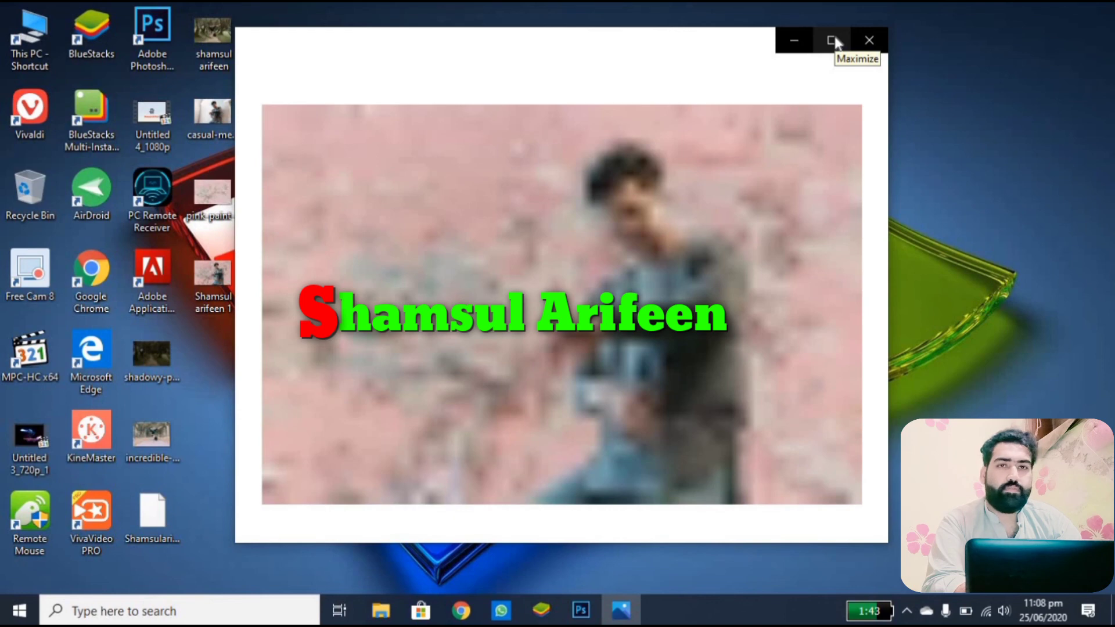
{"action": "left_click", "coordinate": [834, 38]}
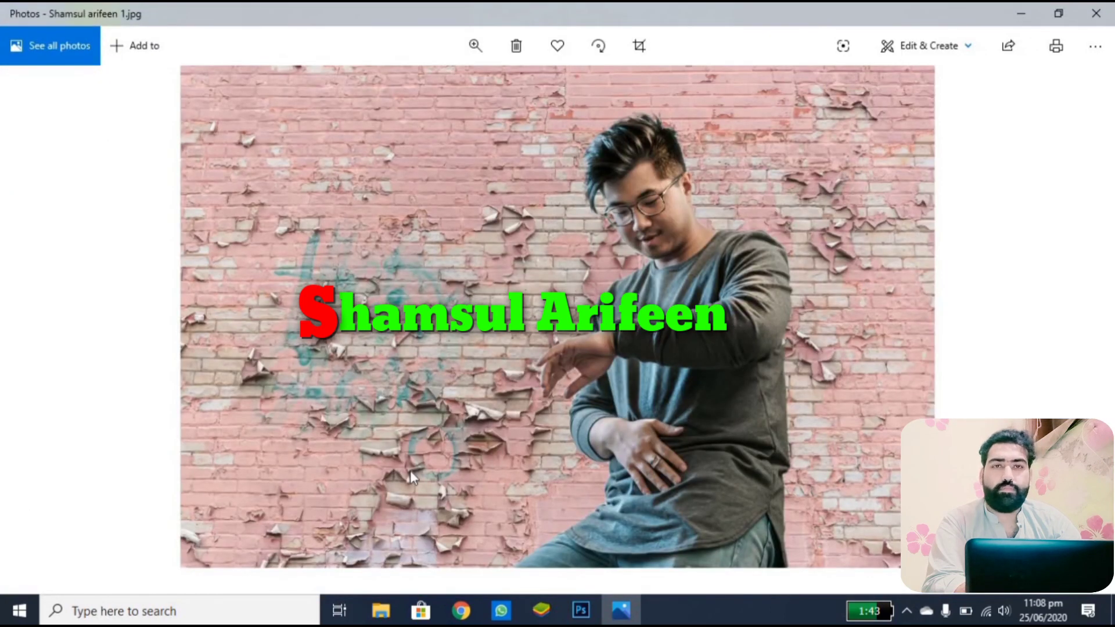
{"action": "key", "text": "Right"}
{"action": "key", "text": "Right"}
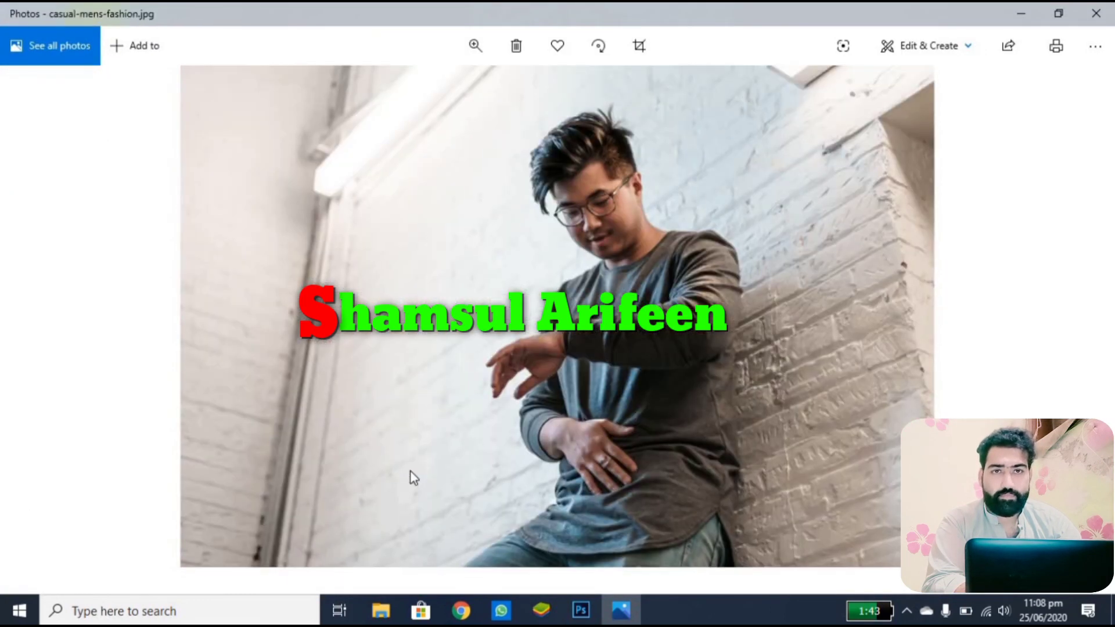
{"action": "key", "text": "Left"}
{"action": "key", "text": "Left"}
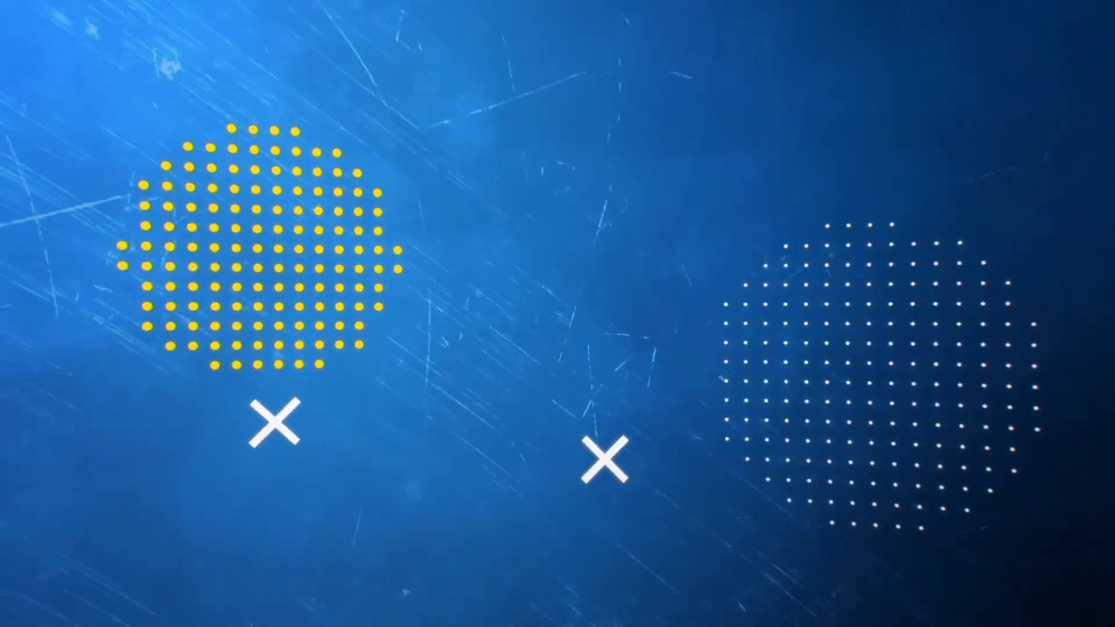